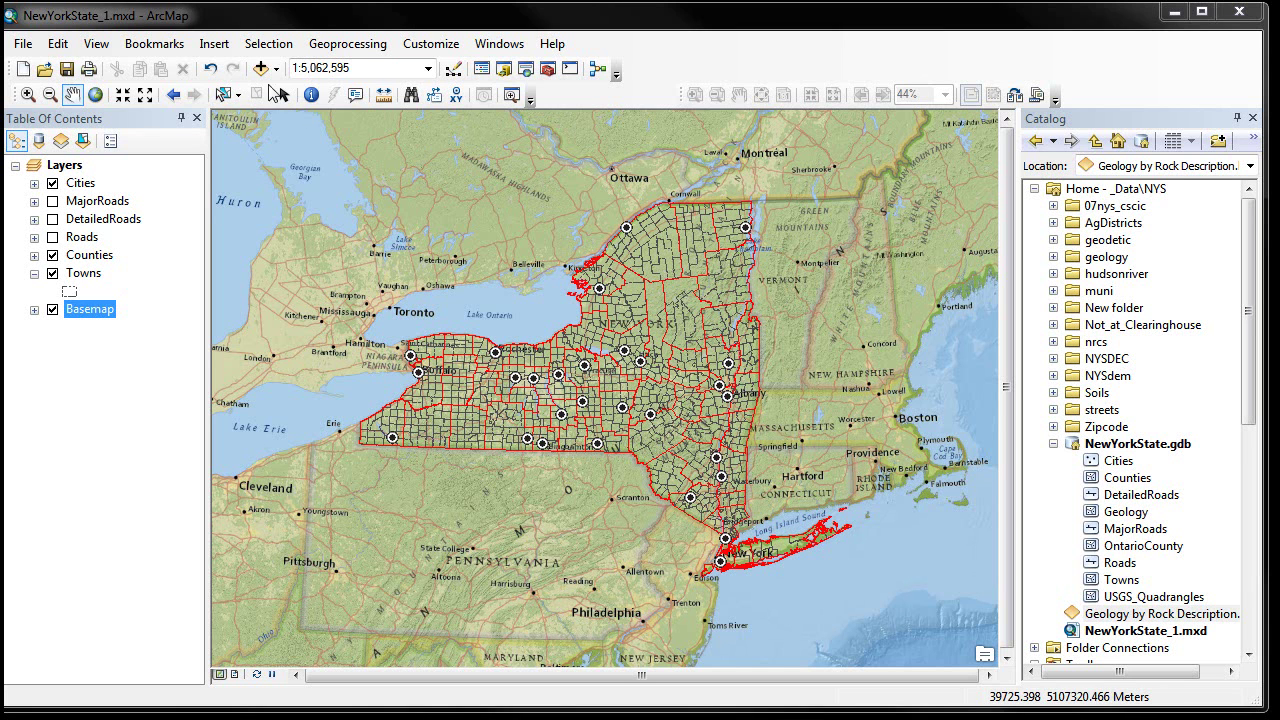
- Insert a new empty data frame below Layers and select it in the Table of Contents
{"action": "left_click", "coordinate": [218, 44]}
{"action": "left_click", "coordinate": [224, 46]}
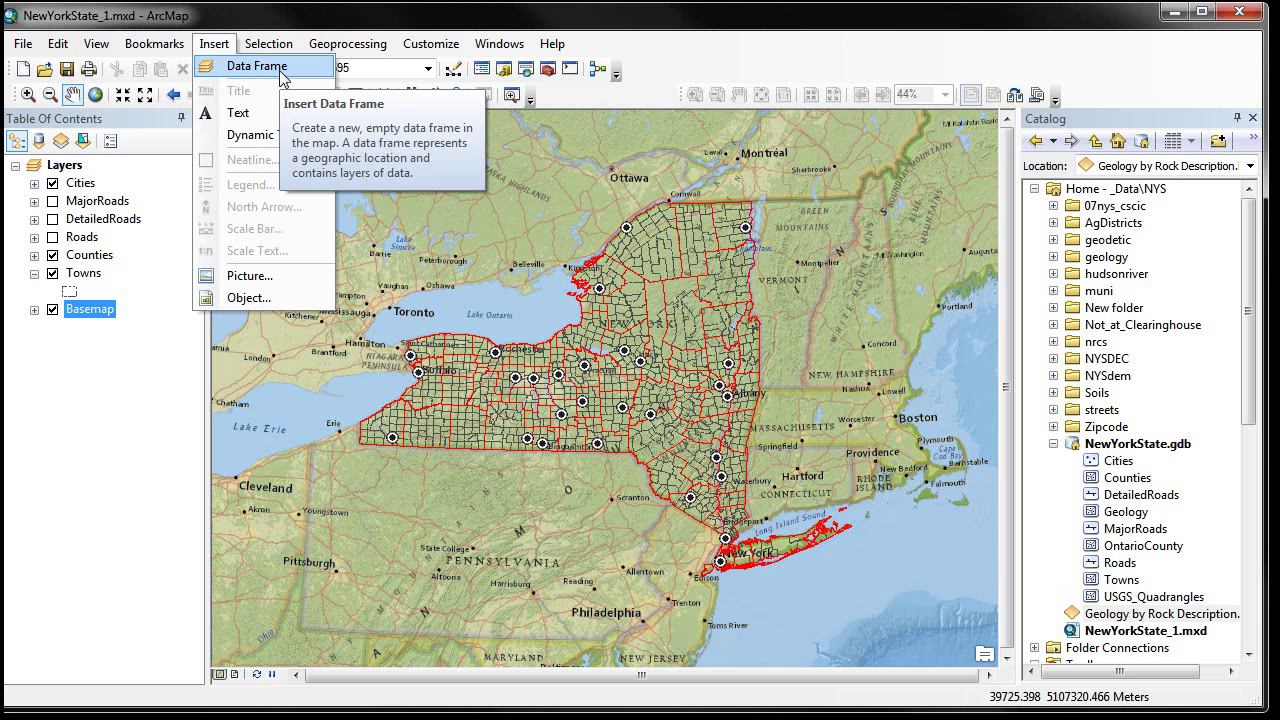
{"action": "left_click", "coordinate": [280, 73]}
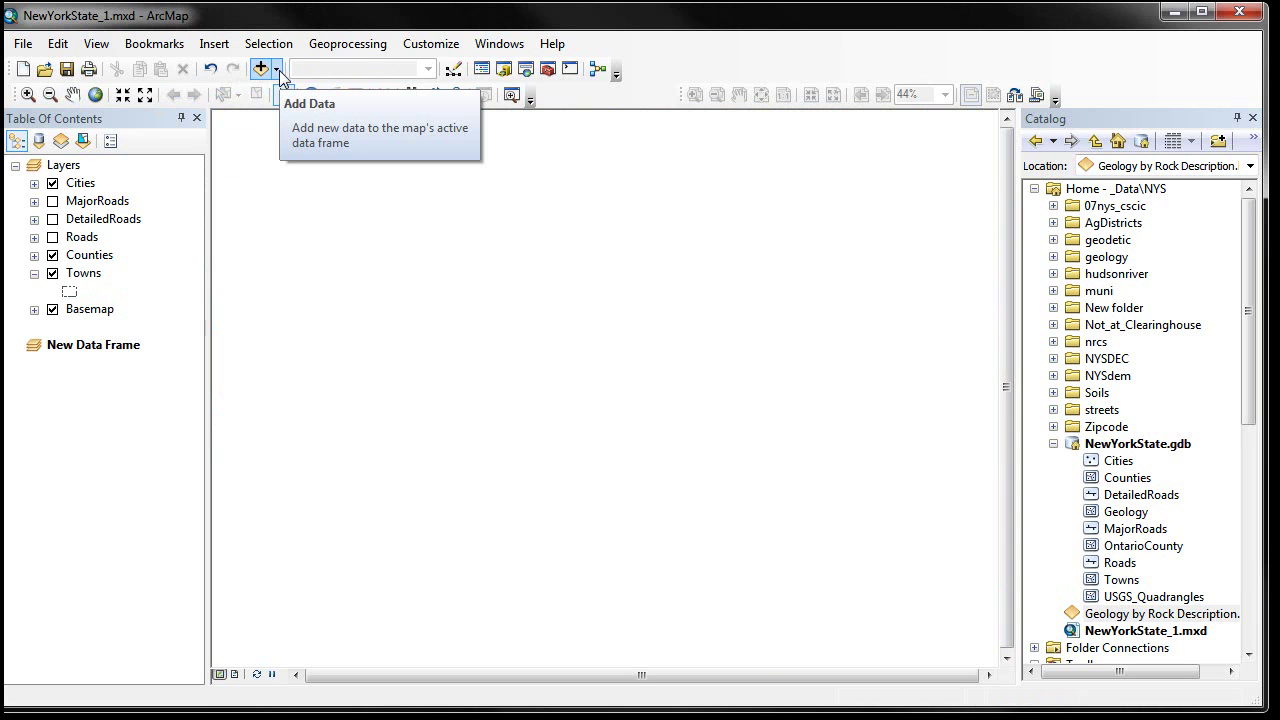
{"action": "left_click", "coordinate": [81, 350]}
{"action": "left_click", "coordinate": [81, 350]}
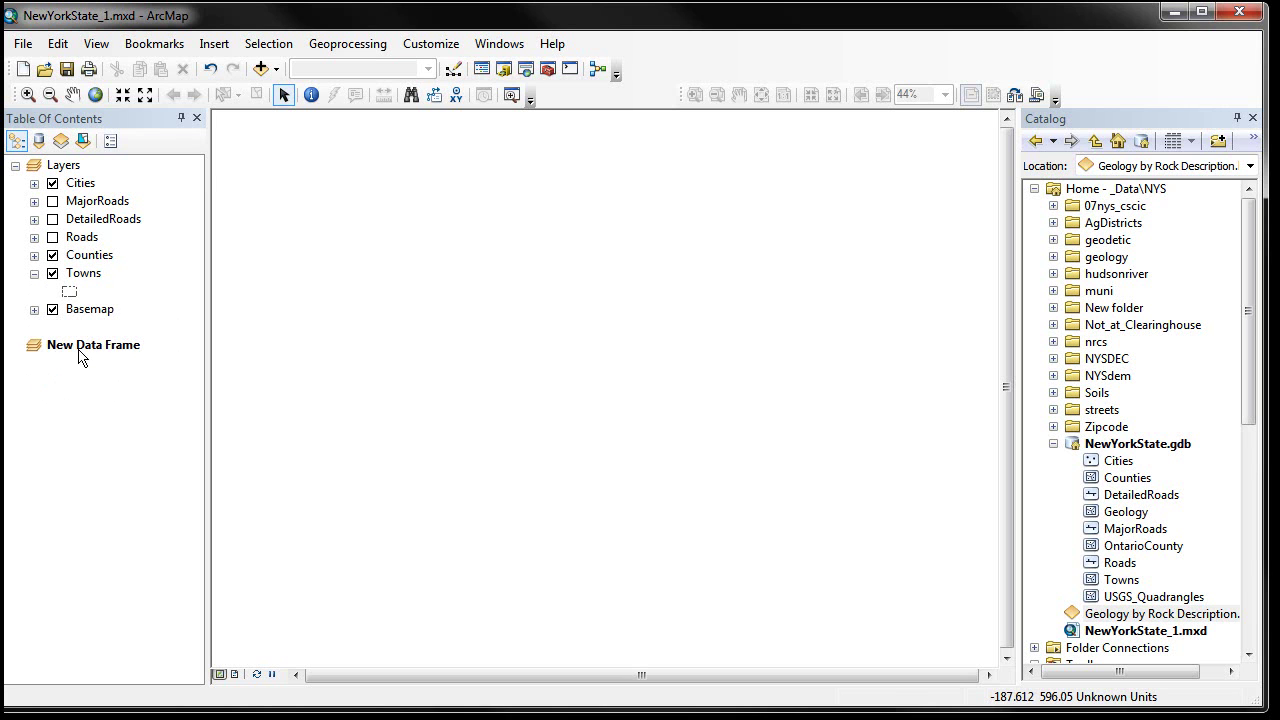
{"action": "left_click", "coordinate": [80, 166]}
{"action": "left_click", "coordinate": [118, 346]}
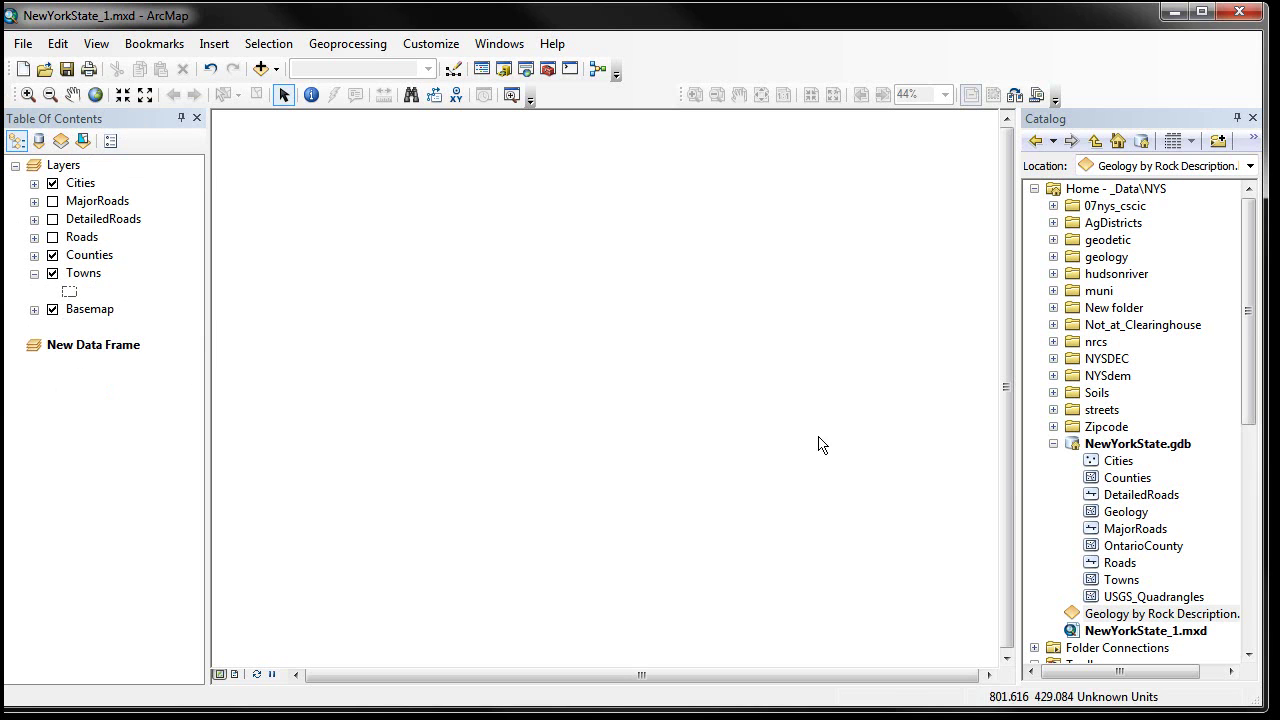
- Drag the Counties layer from Catalog into New Data Frame, then reactivate the Layers frame
{"action": "left_click_drag", "start_coordinate": [1135, 485], "coordinate": [136, 415]}
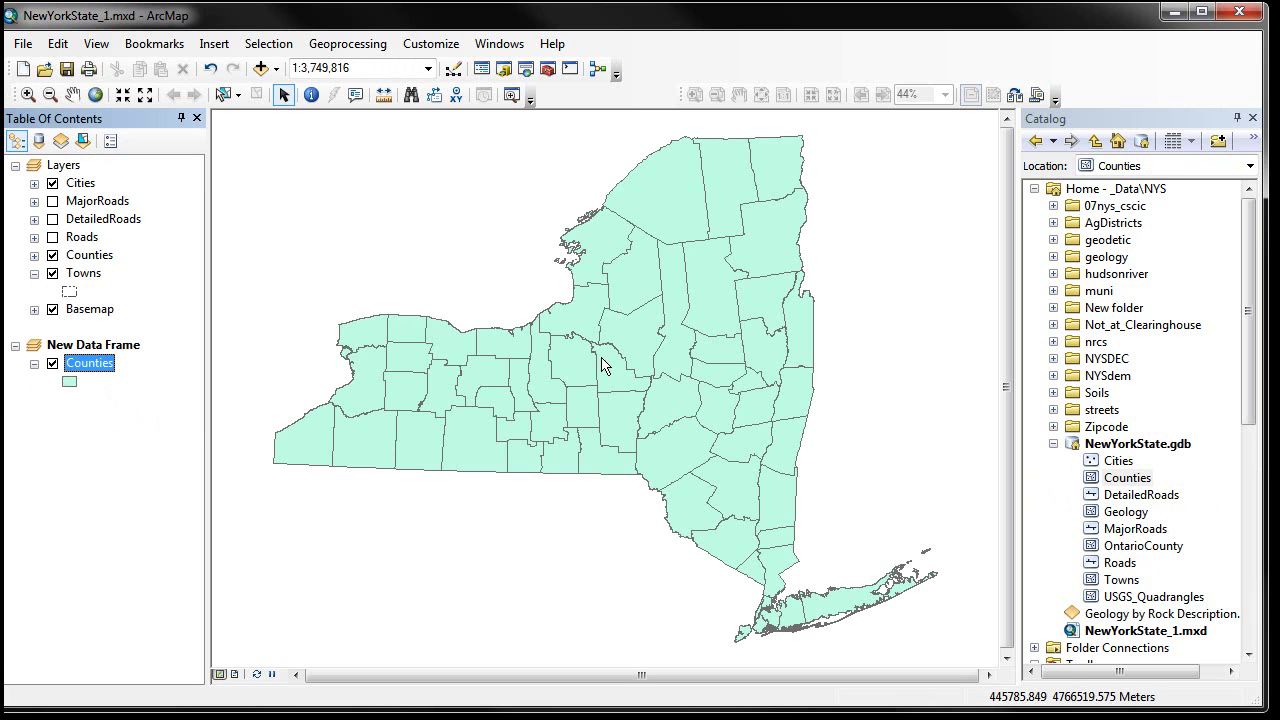
{"action": "left_click", "coordinate": [561, 369]}
{"action": "left_click", "coordinate": [561, 369]}
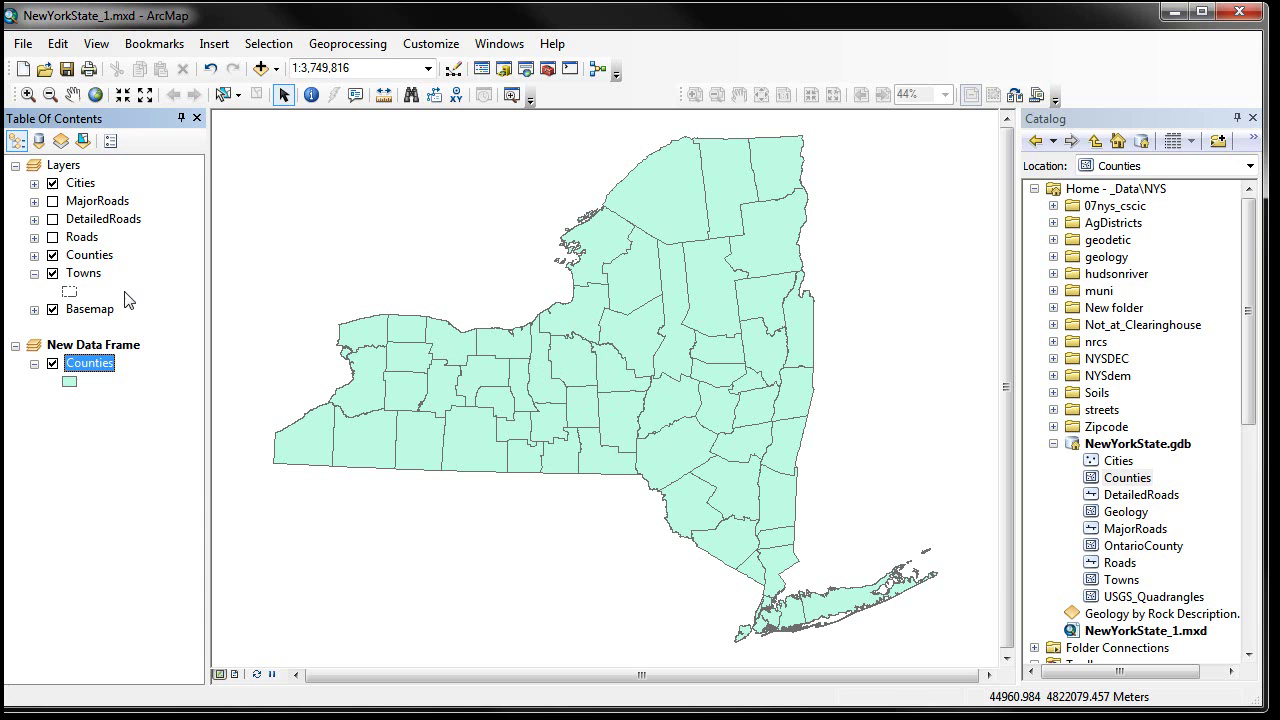
{"action": "right_click", "coordinate": [62, 171]}
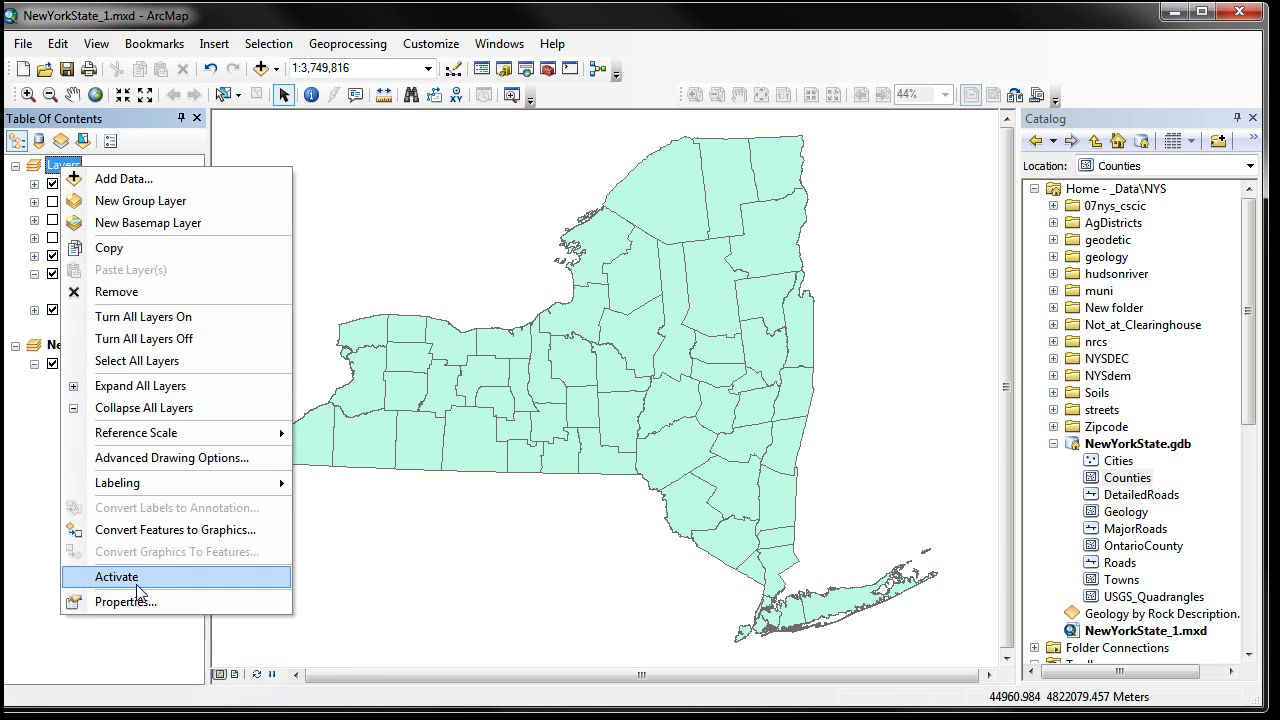
{"action": "left_click", "coordinate": [137, 586]}
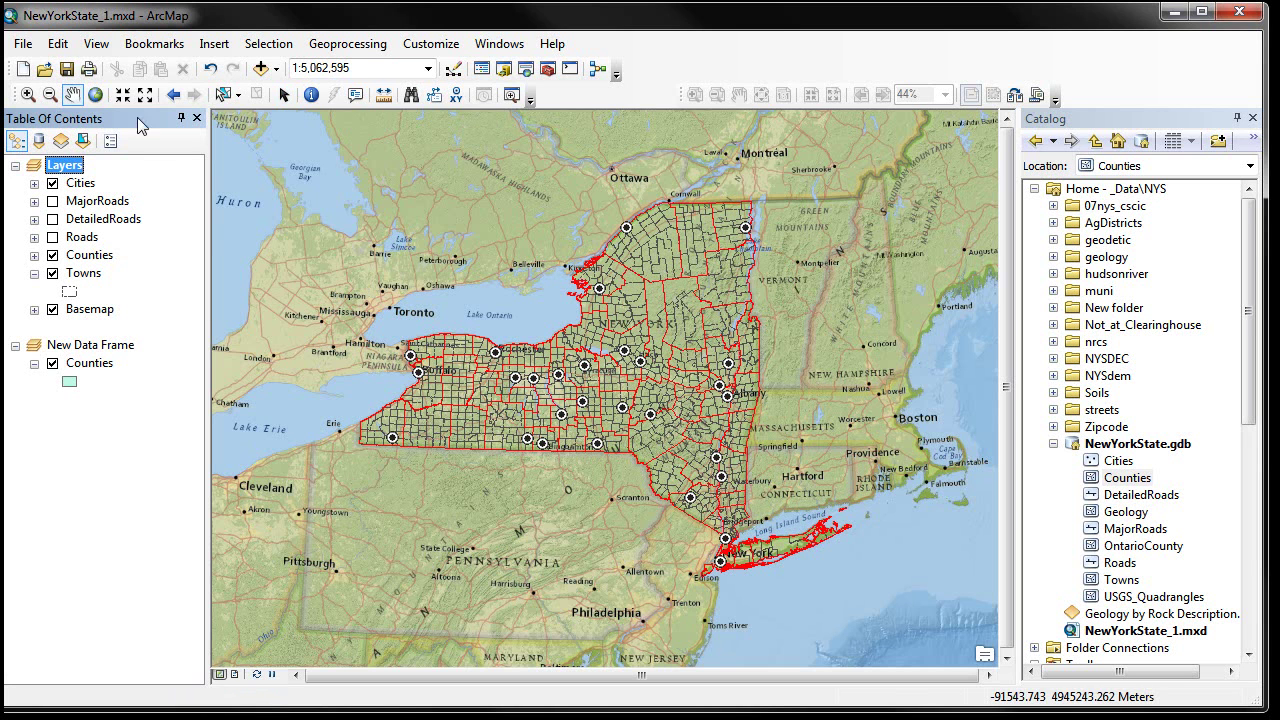
- Zoom in on the Albany–Schenectady area and rename the Layers frame to 'Study Area'
{"action": "left_click", "coordinate": [29, 94]}
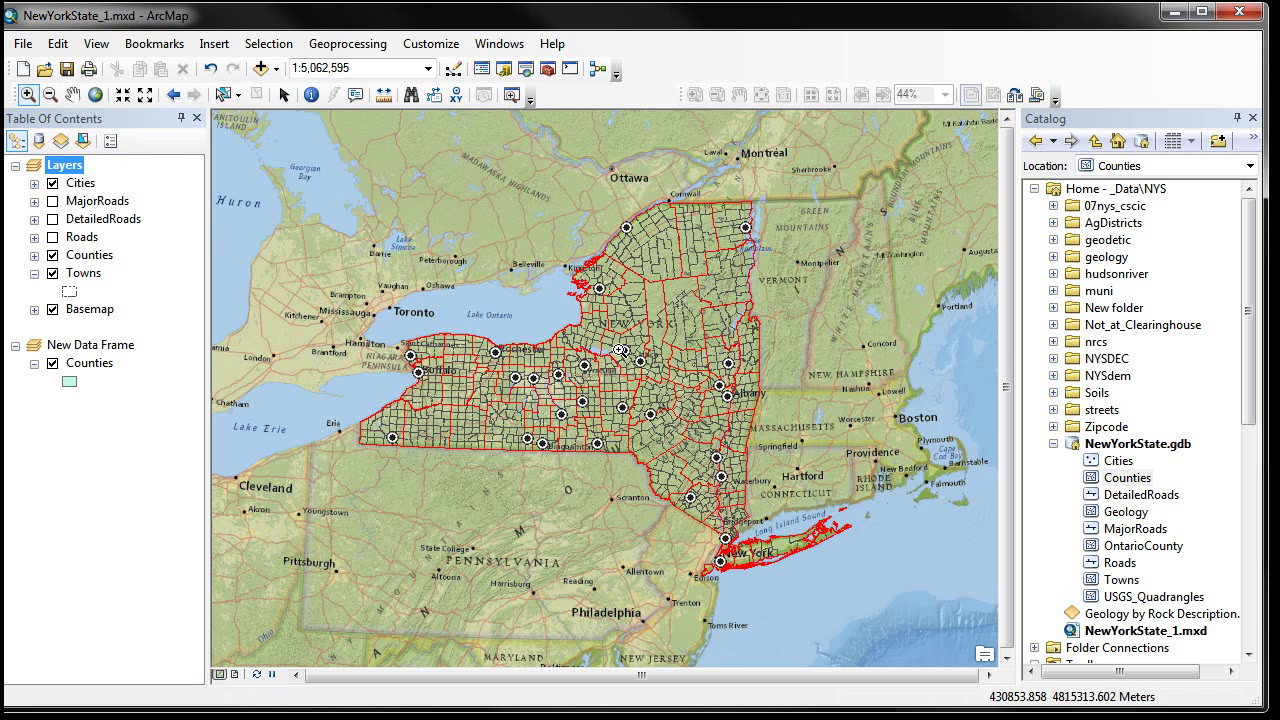
{"action": "left_click_drag", "start_coordinate": [690, 362], "coordinate": [766, 416]}
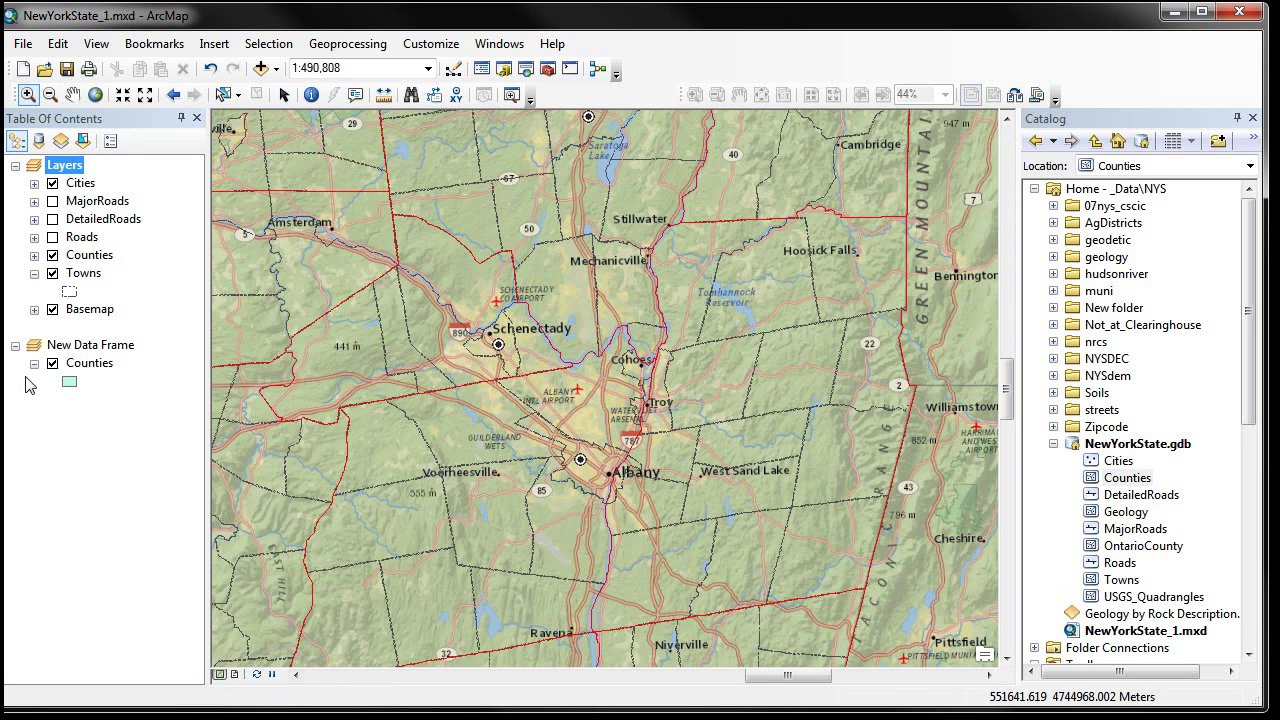
{"action": "left_click", "coordinate": [104, 346]}
{"action": "left_click", "coordinate": [80, 166]}
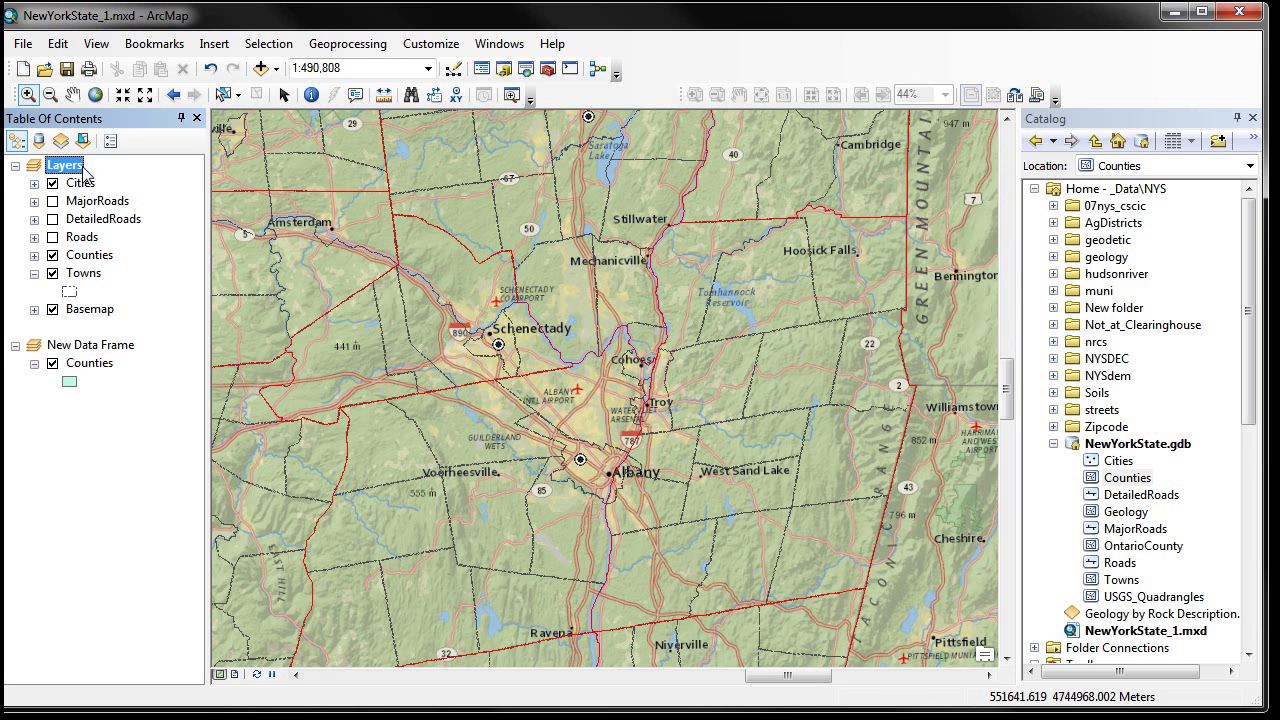
{"action": "left_click", "coordinate": [84, 168]}
{"action": "type", "text": "Study Area"}
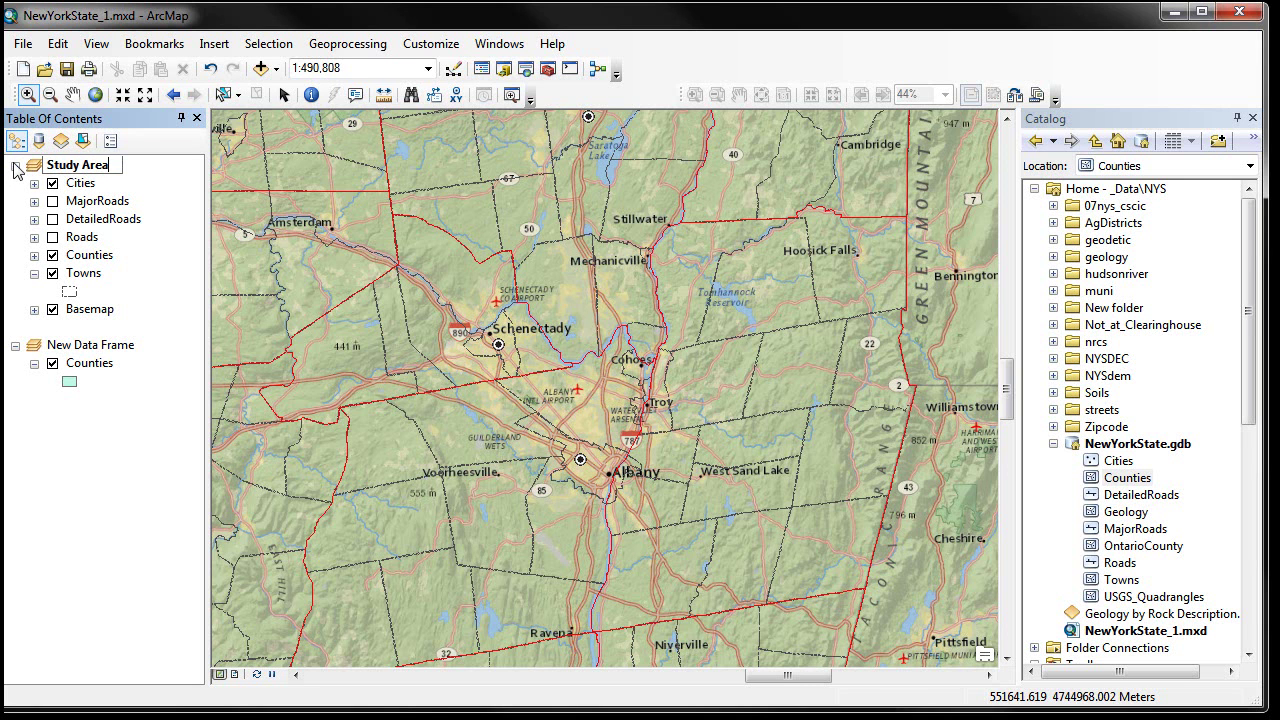
{"action": "key", "text": "Return"}
- Rename New Data Frame to 'NYS'
{"action": "left_click", "coordinate": [125, 349]}
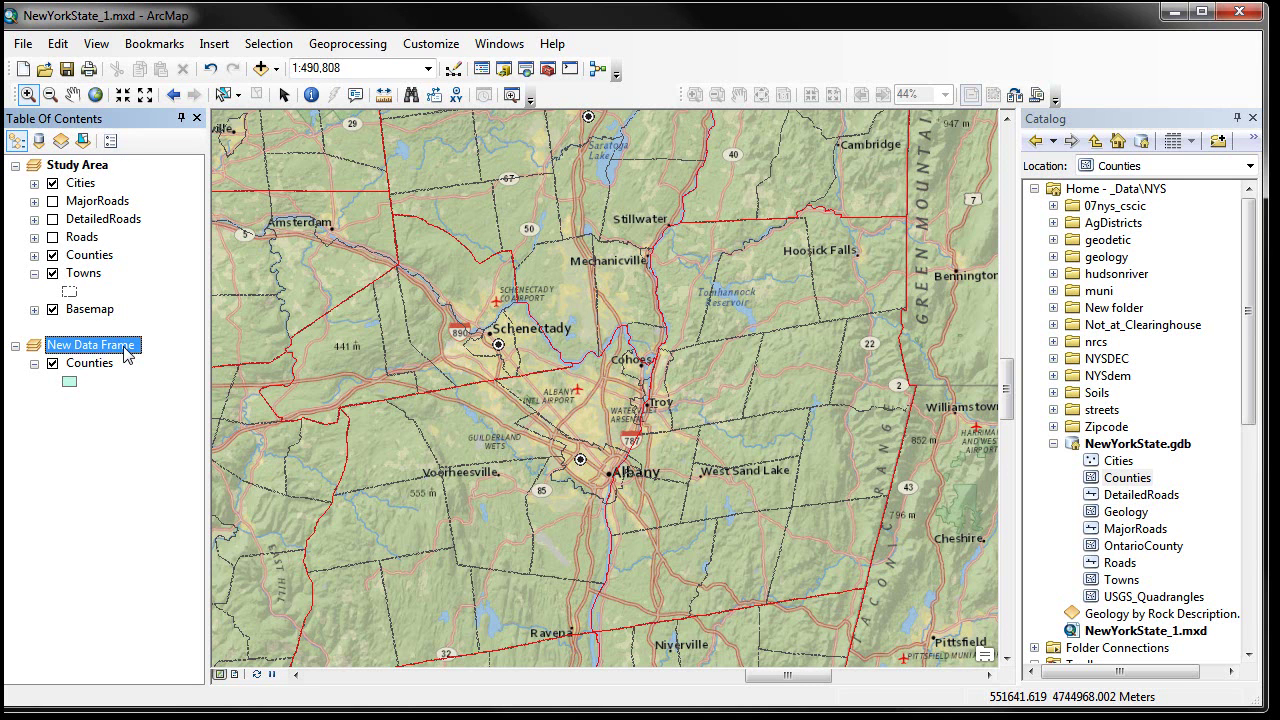
{"action": "left_click", "coordinate": [125, 349]}
{"action": "type", "text": "NYS"}
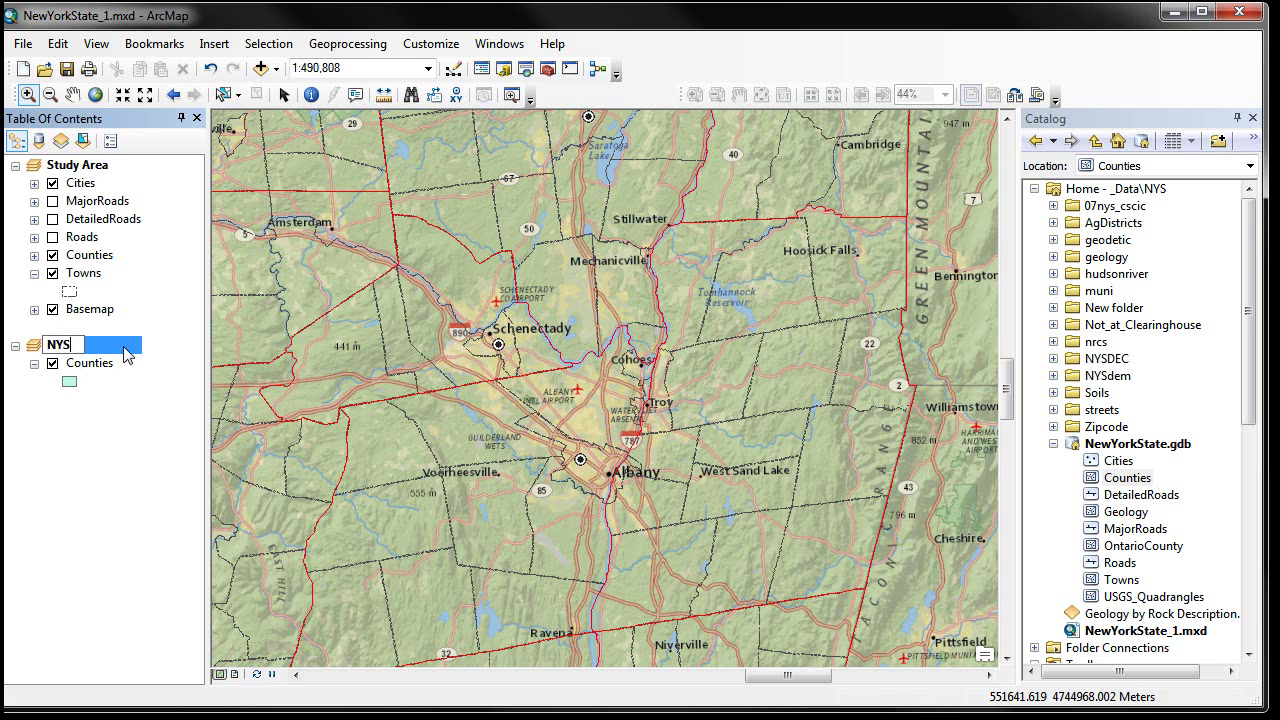
{"action": "key", "text": "Return"}
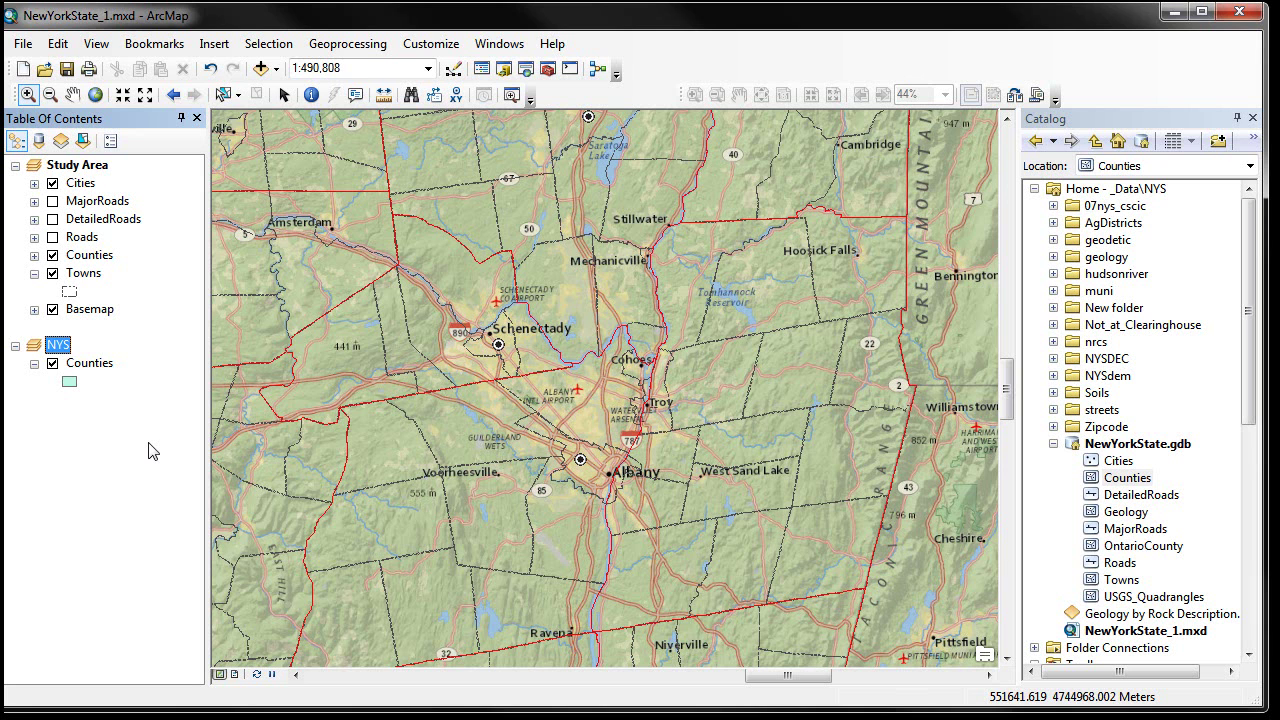
{"action": "left_click", "coordinate": [148, 451]}
{"action": "left_click", "coordinate": [213, 44]}
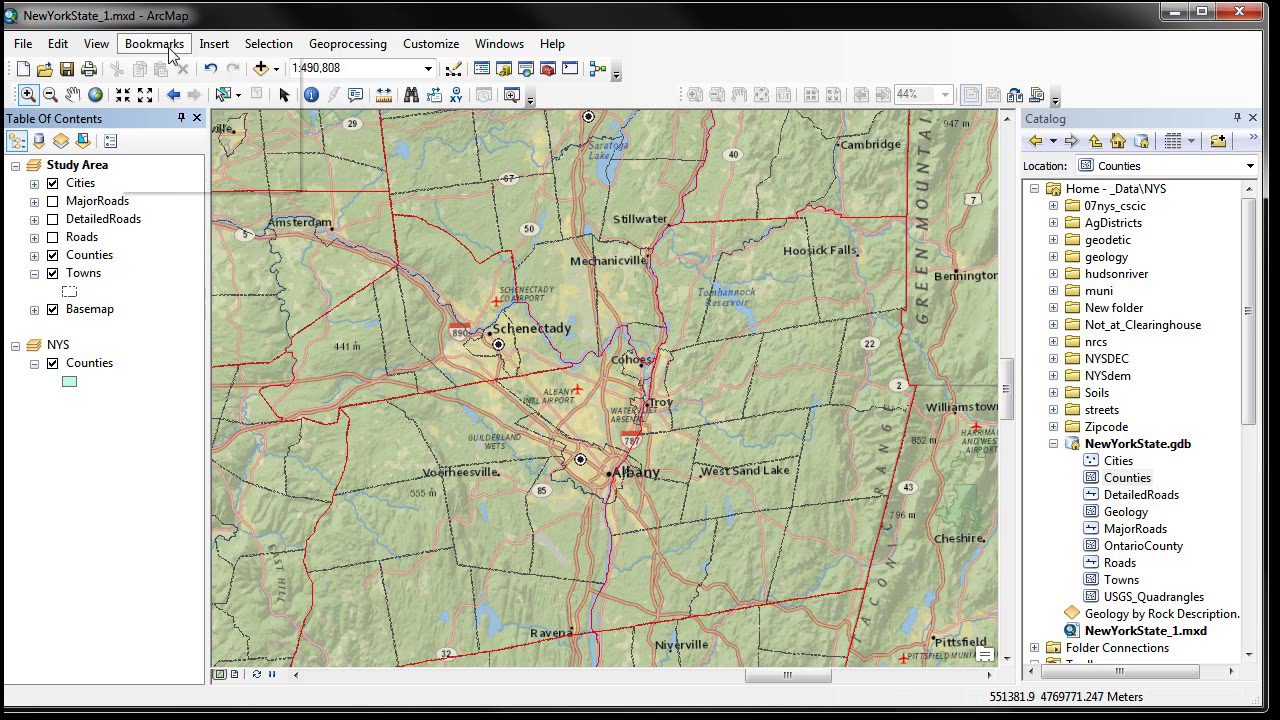
- Switch the map display from the data view to Layout View
{"action": "mouse_move", "coordinate": [96, 48]}
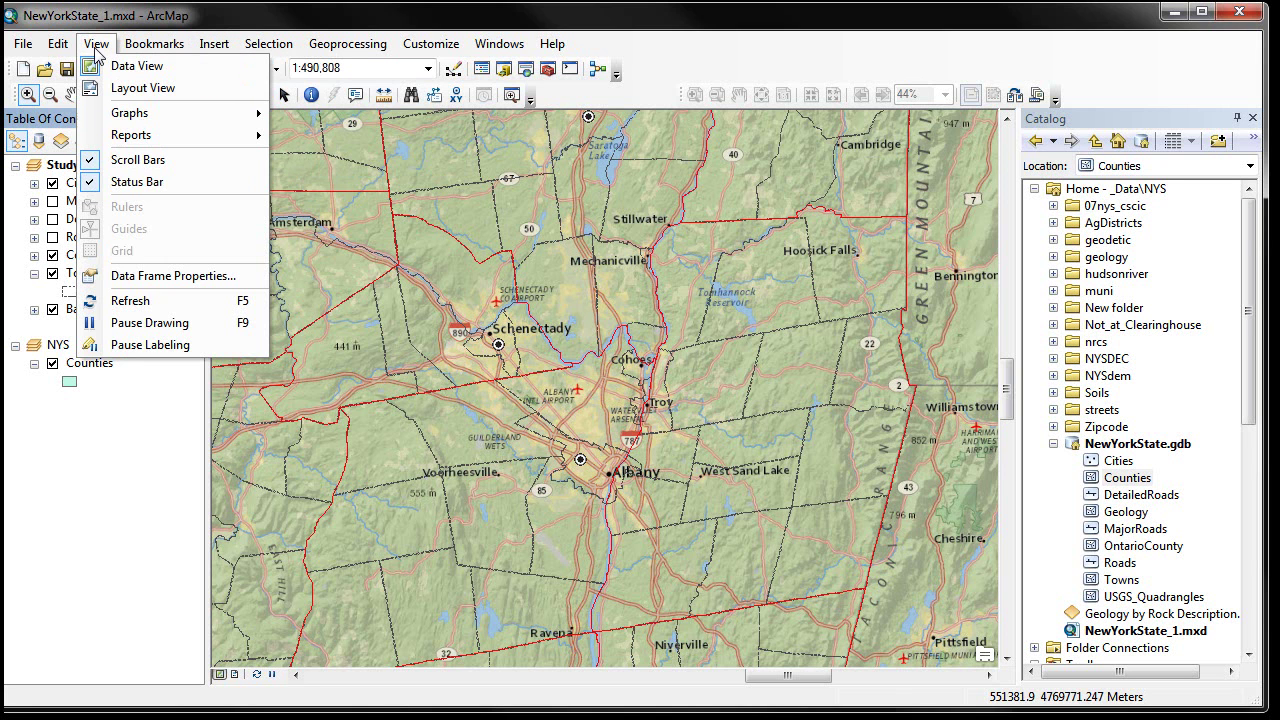
{"action": "left_click", "coordinate": [143, 89]}
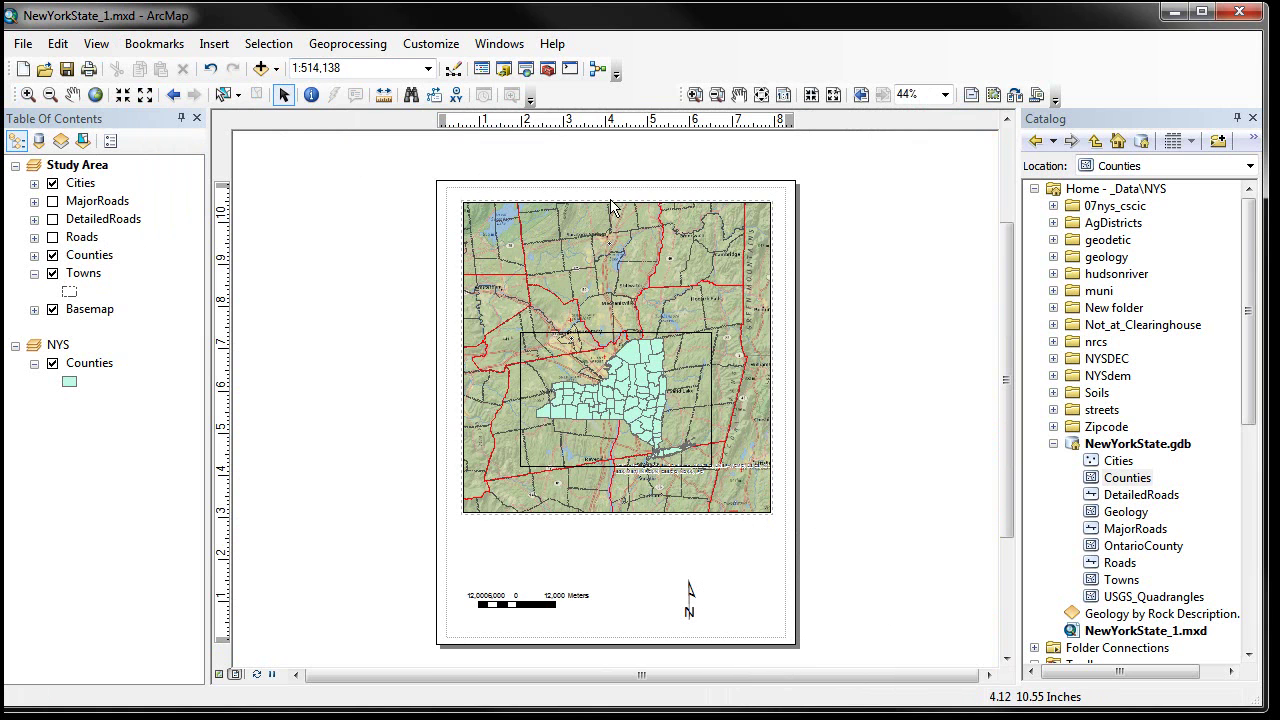
- Drag the NYS data frame off the Study Area map to the page's left edge
{"action": "left_click", "coordinate": [619, 321]}
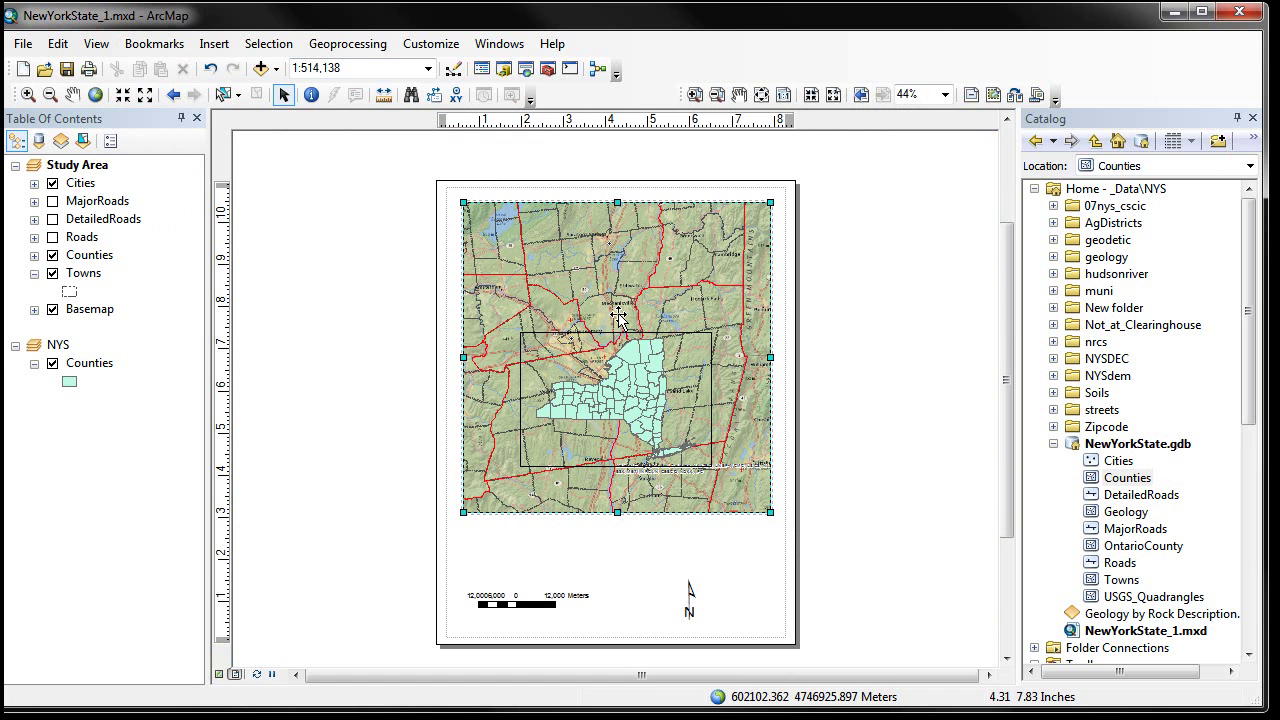
{"action": "left_click", "coordinate": [675, 392]}
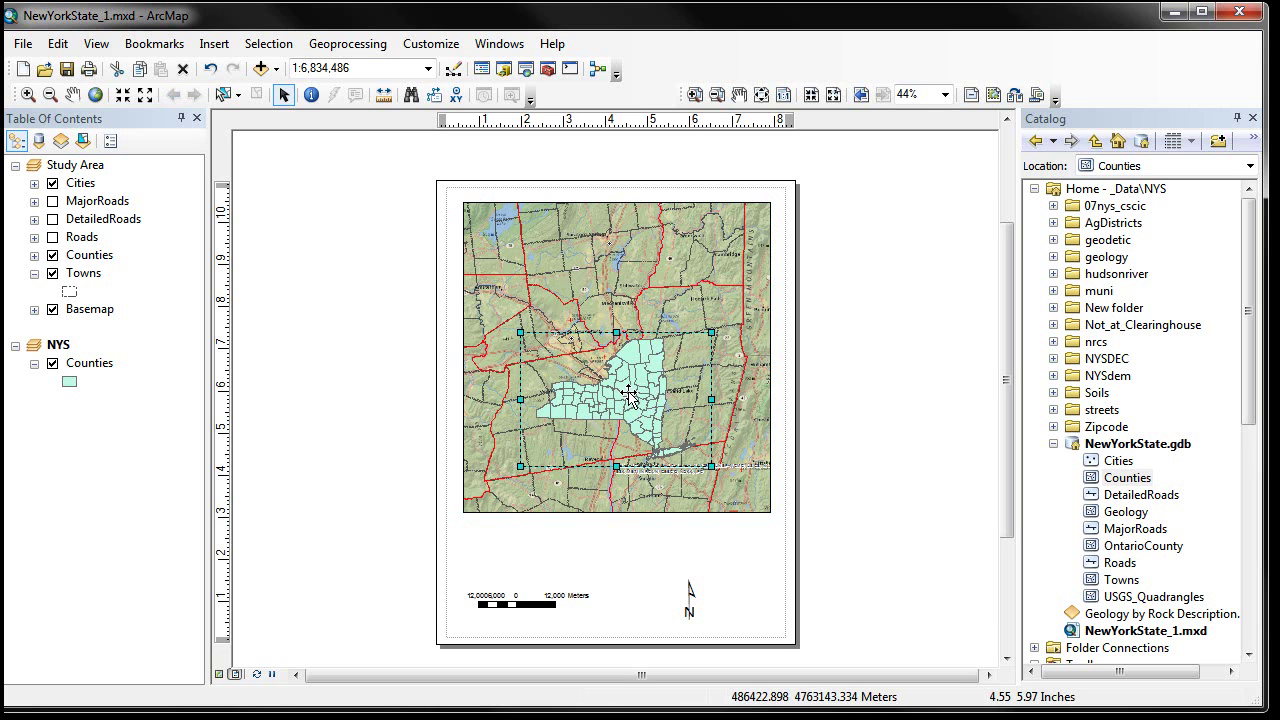
{"action": "left_click_drag", "start_coordinate": [629, 395], "coordinate": [348, 398]}
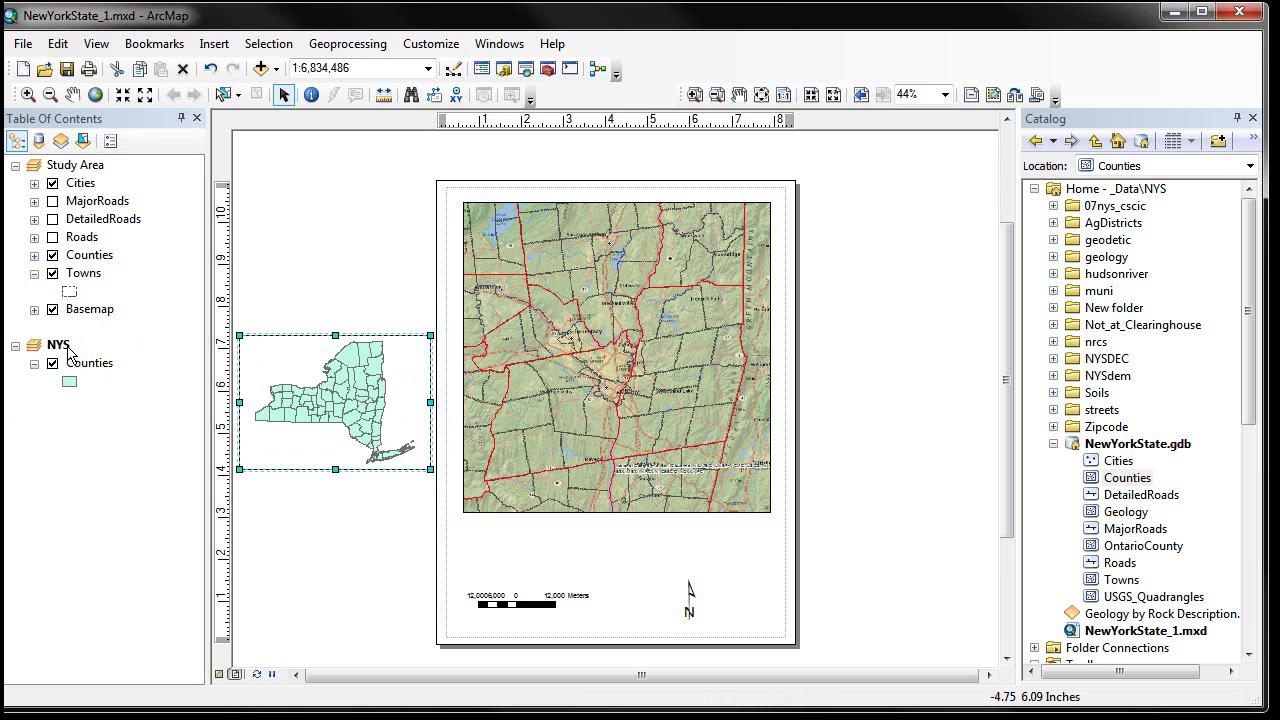
{"action": "left_click", "coordinate": [632, 352]}
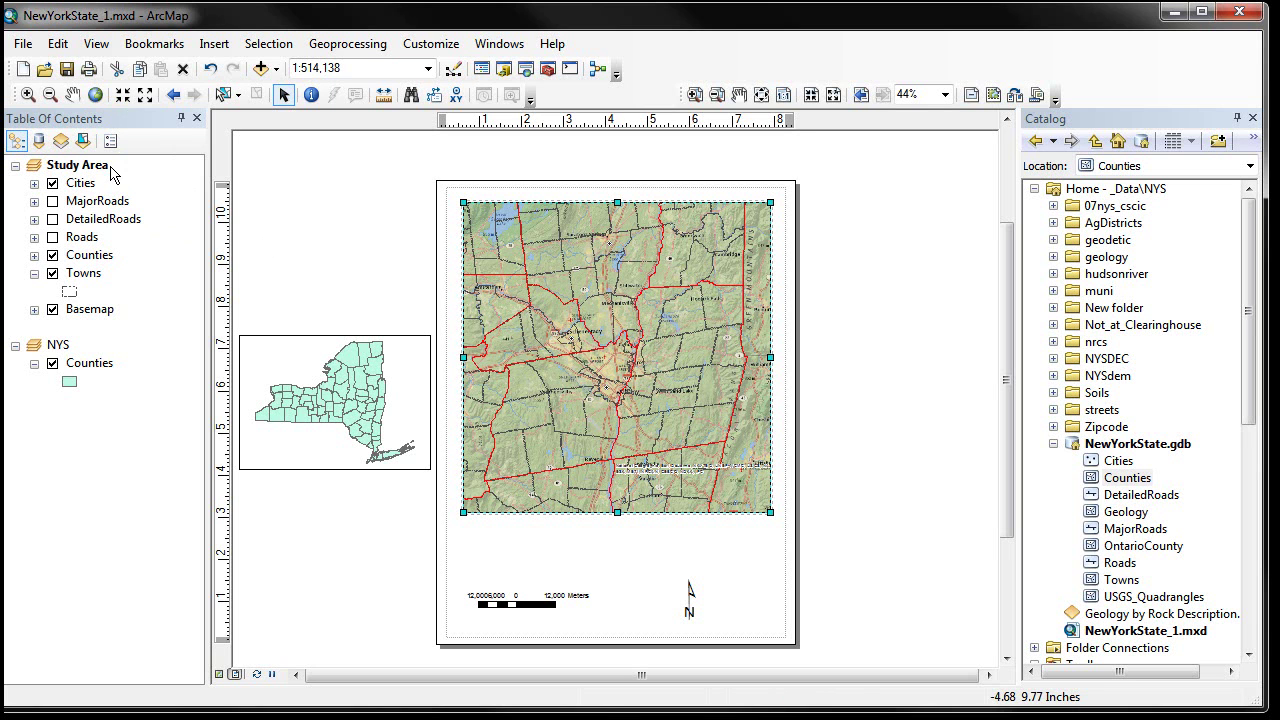
- Shrink the NYS inset, place it at the main map's lower-left, and zoom to full extent
{"action": "left_click", "coordinate": [341, 398]}
{"action": "left_click_drag", "start_coordinate": [341, 398], "coordinate": [693, 480]}
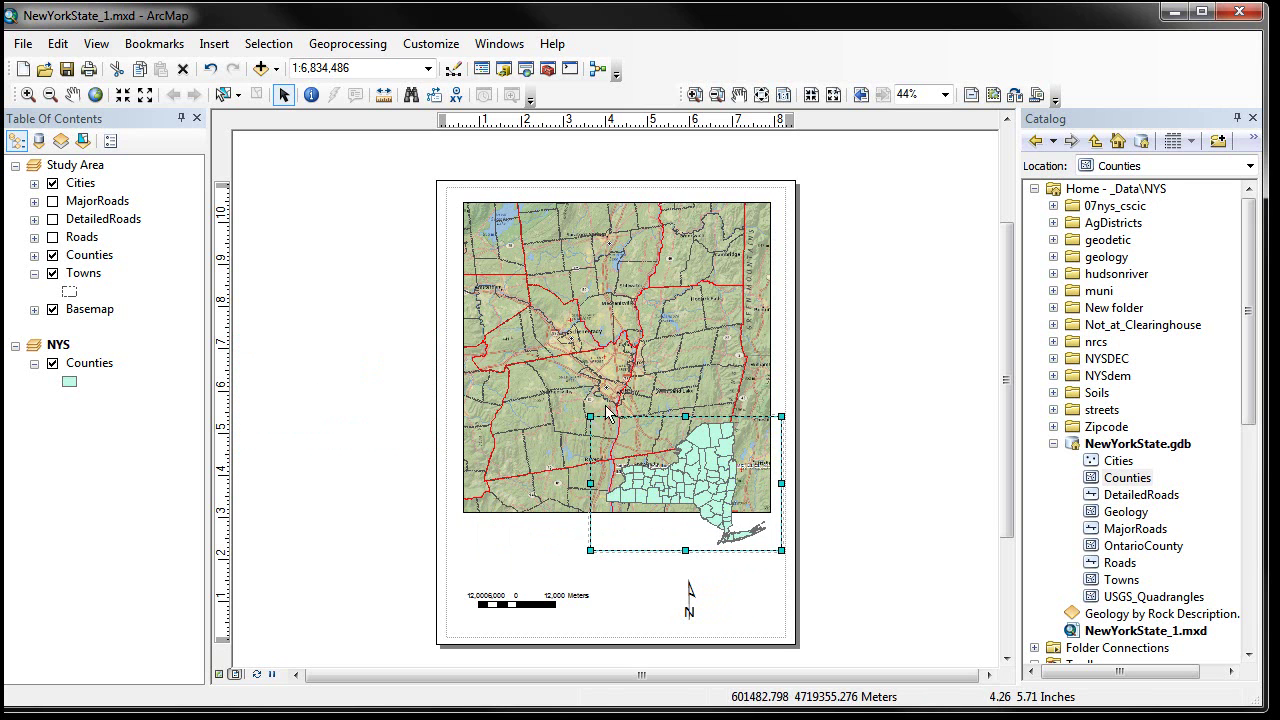
{"action": "left_click_drag", "start_coordinate": [590, 416], "coordinate": [671, 453]}
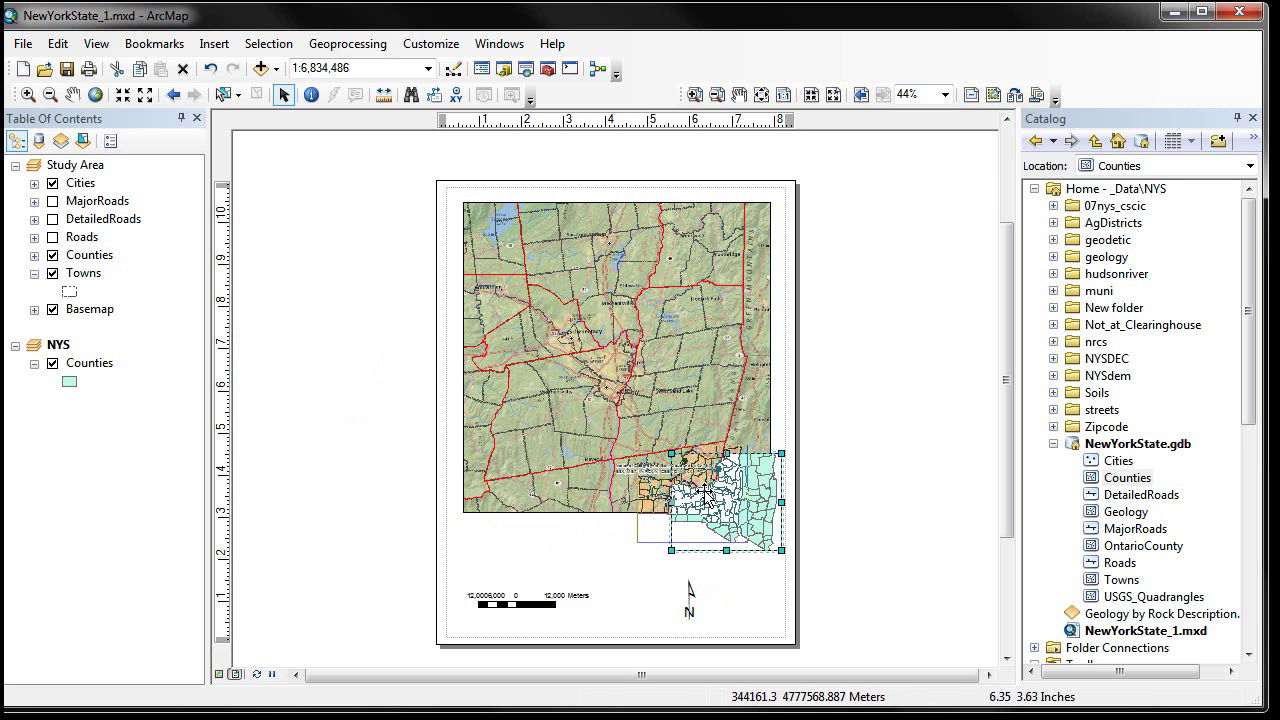
{"action": "left_click_drag", "start_coordinate": [703, 493], "coordinate": [488, 500]}
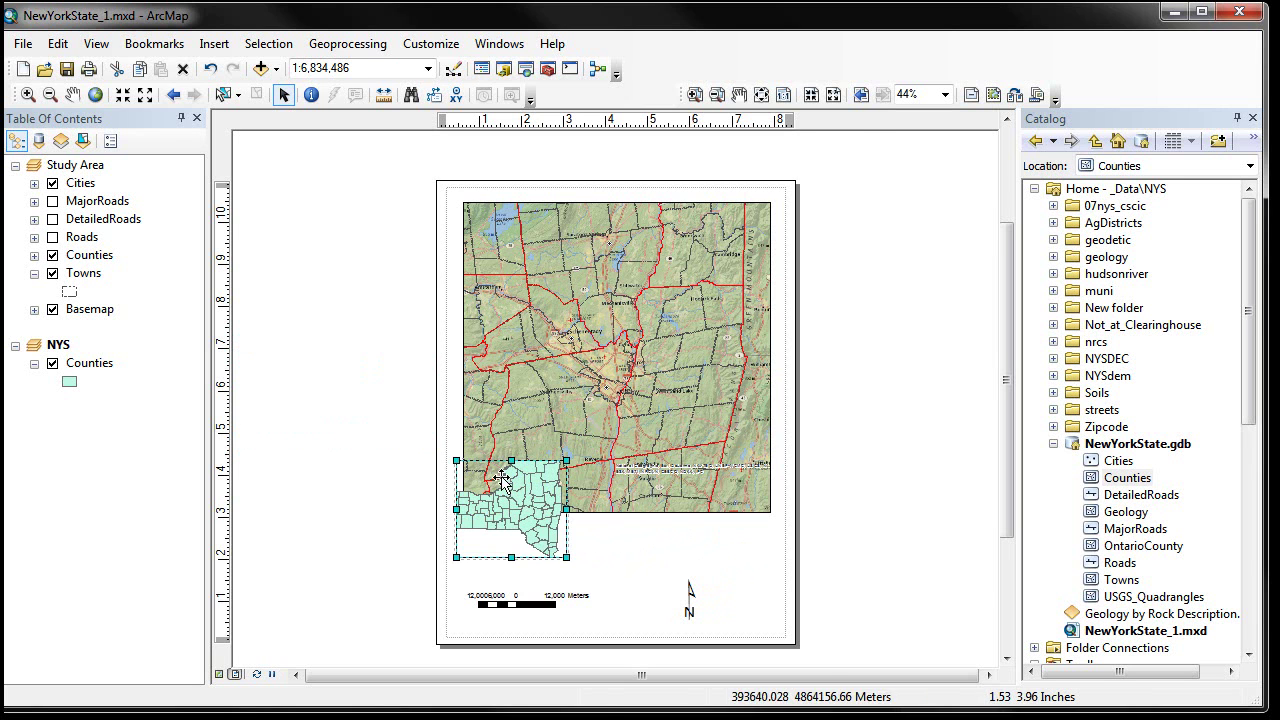
{"action": "left_click", "coordinate": [96, 99]}
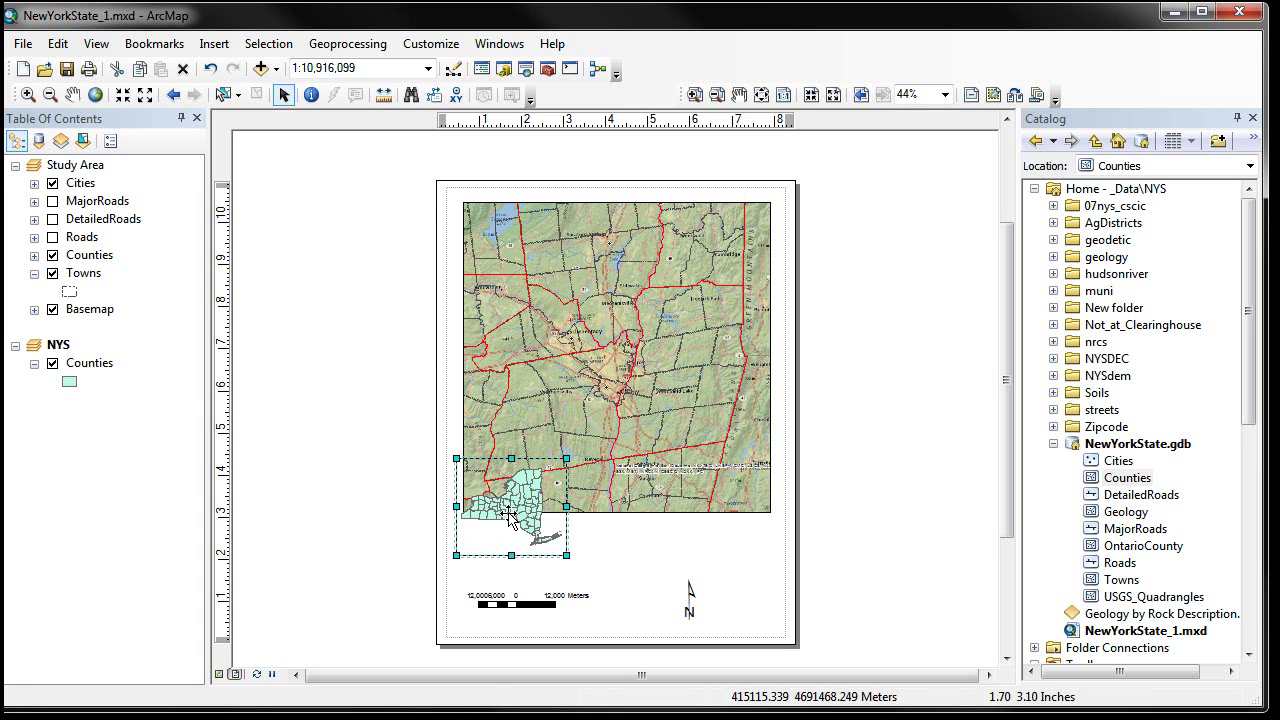
- Set the NYS data frame's background to White in its Frame properties
{"action": "right_click", "coordinate": [66, 347]}
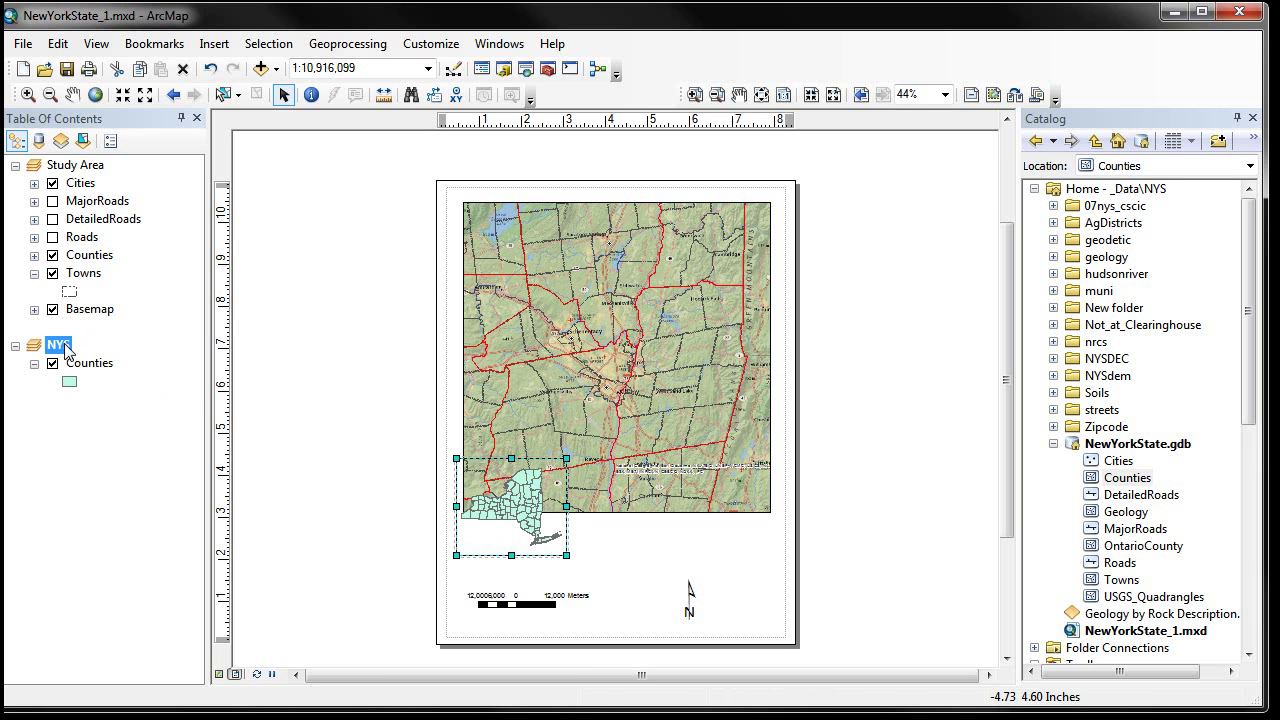
{"action": "left_click", "coordinate": [150, 716]}
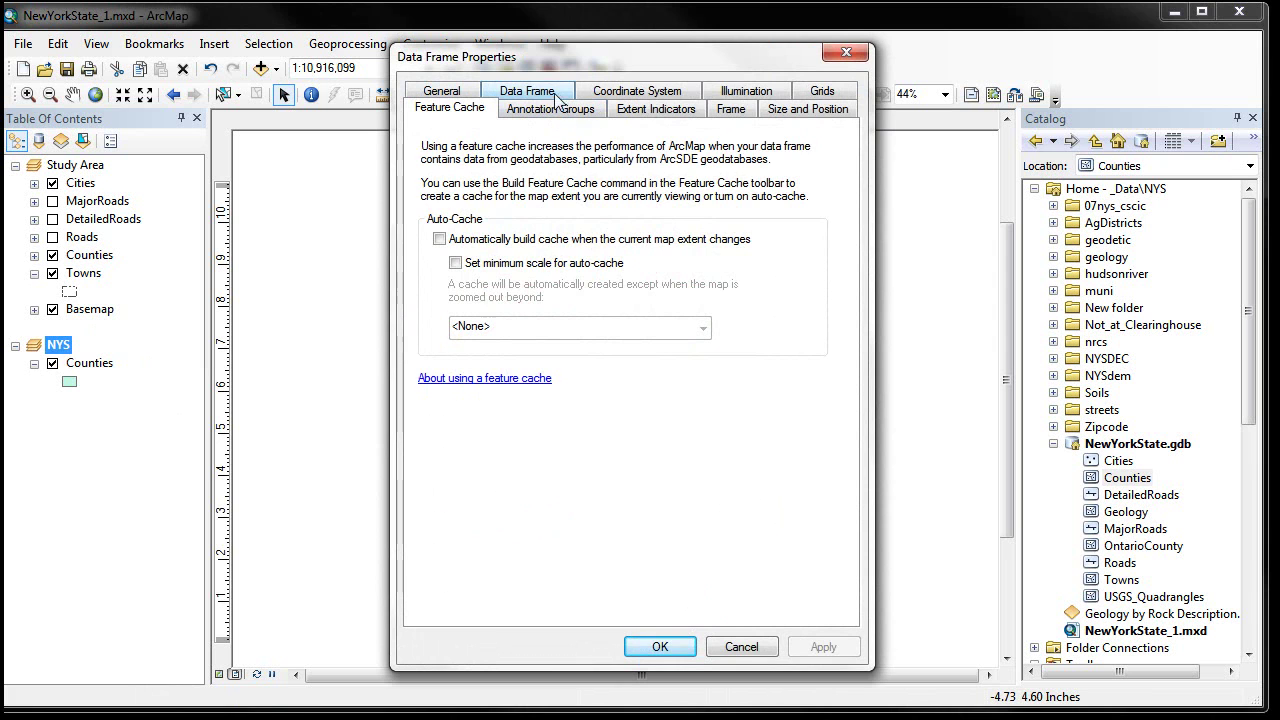
{"action": "left_click", "coordinate": [729, 110]}
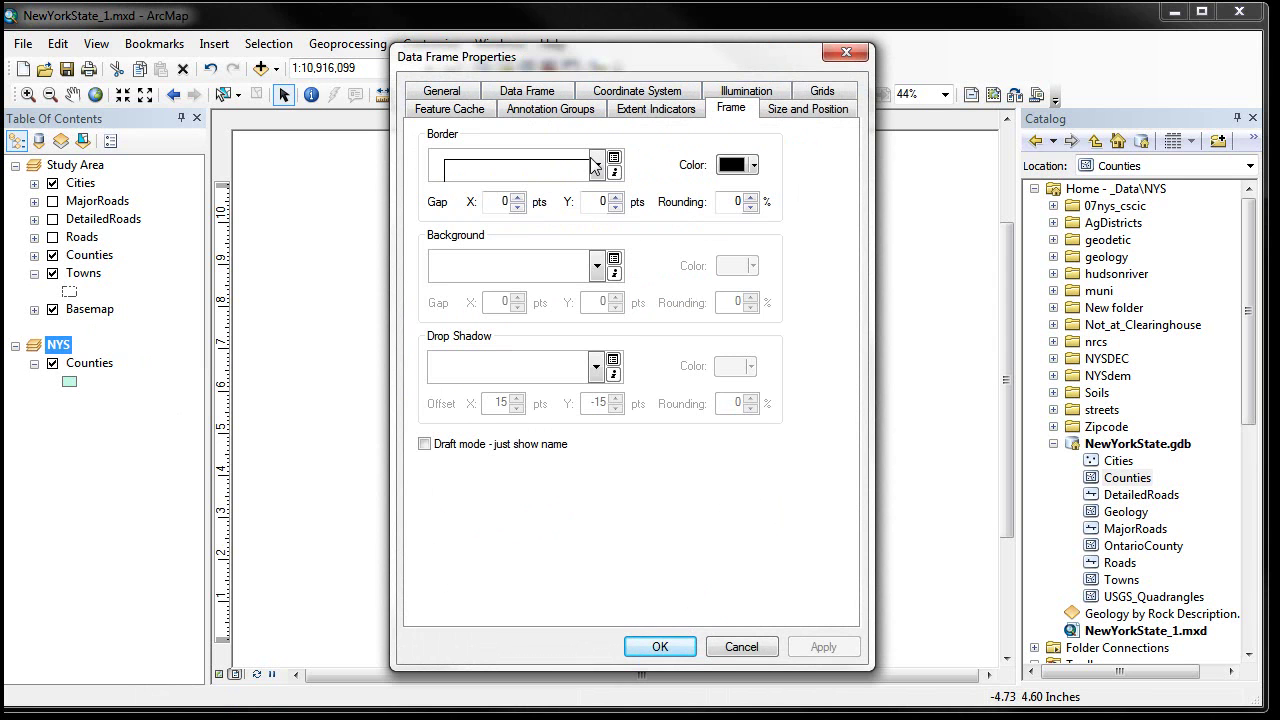
{"action": "left_click", "coordinate": [596, 270]}
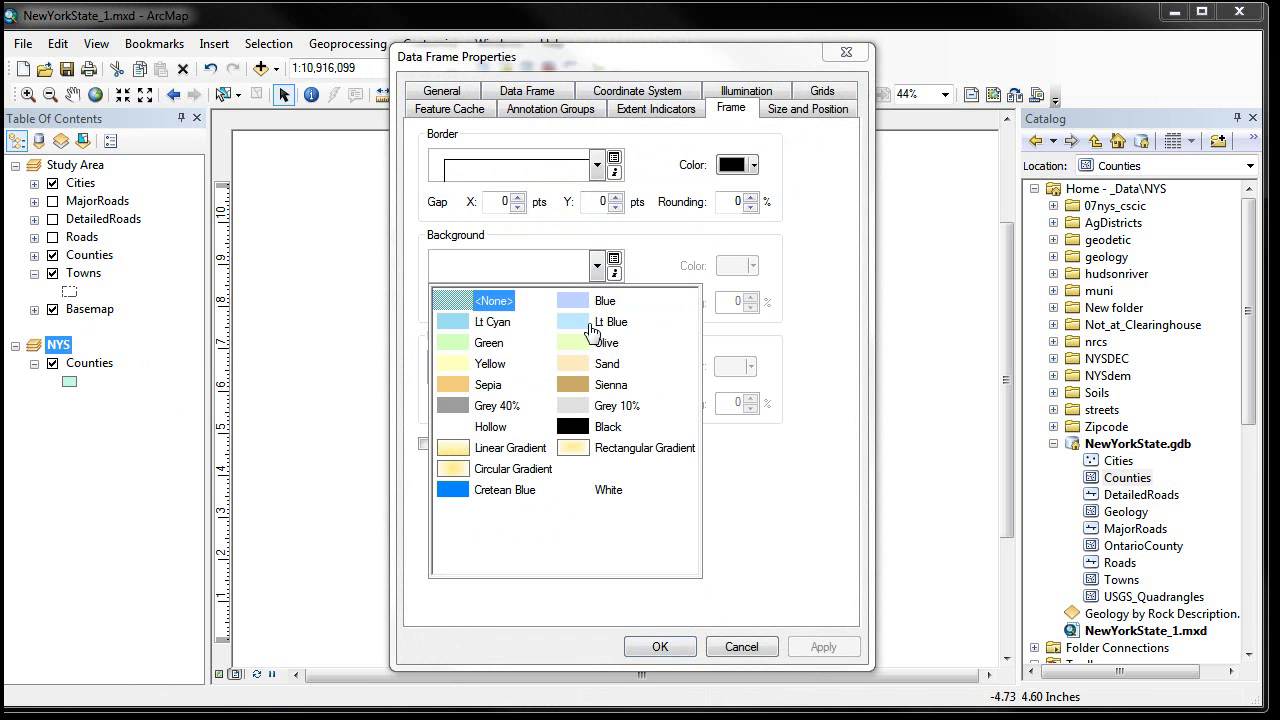
{"action": "left_click", "coordinate": [566, 489]}
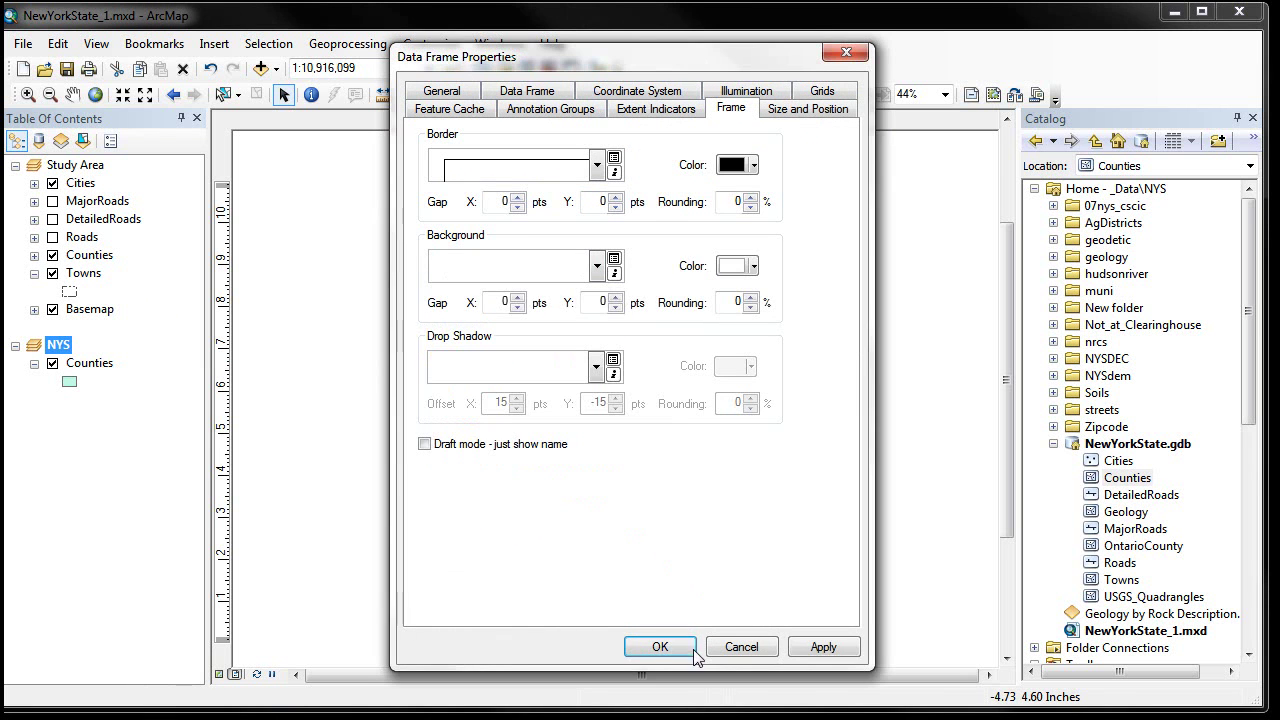
{"action": "left_click", "coordinate": [660, 646]}
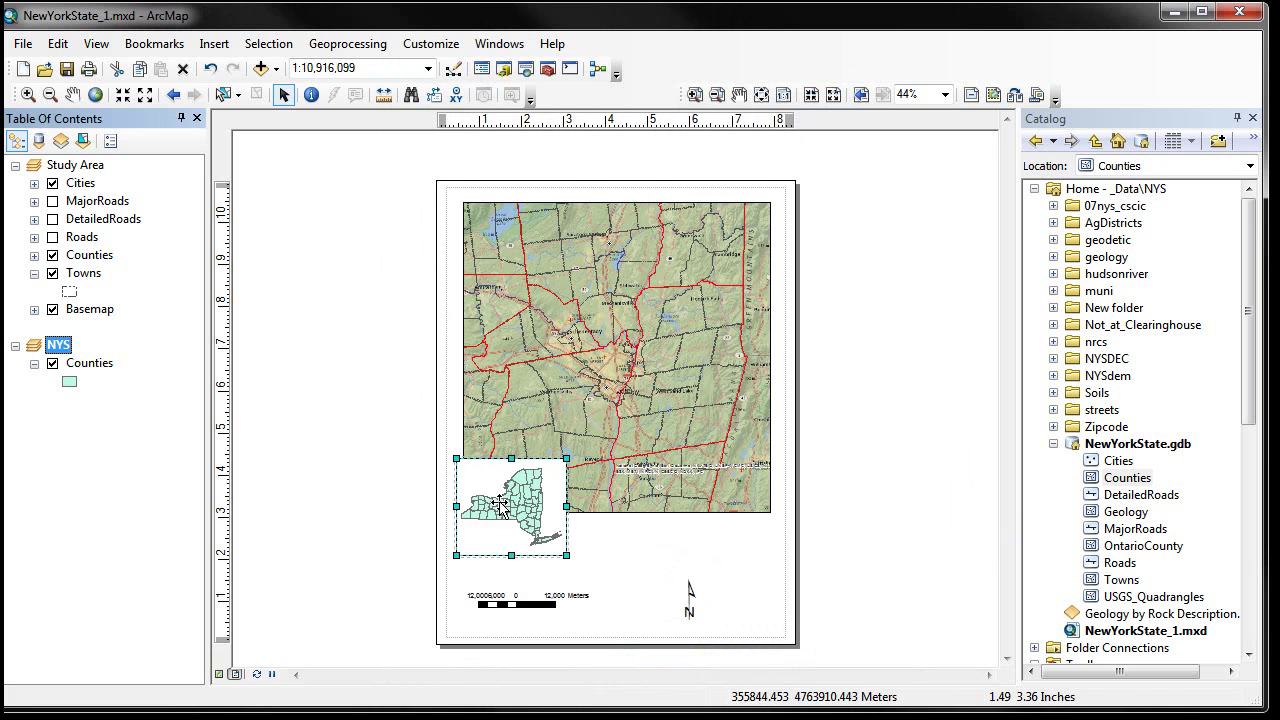
- Reposition the inset and settle it back at the main map's lower-left corner
{"action": "scroll", "coordinate": [503, 503], "scroll_direction": "up", "scroll_amount": 2}
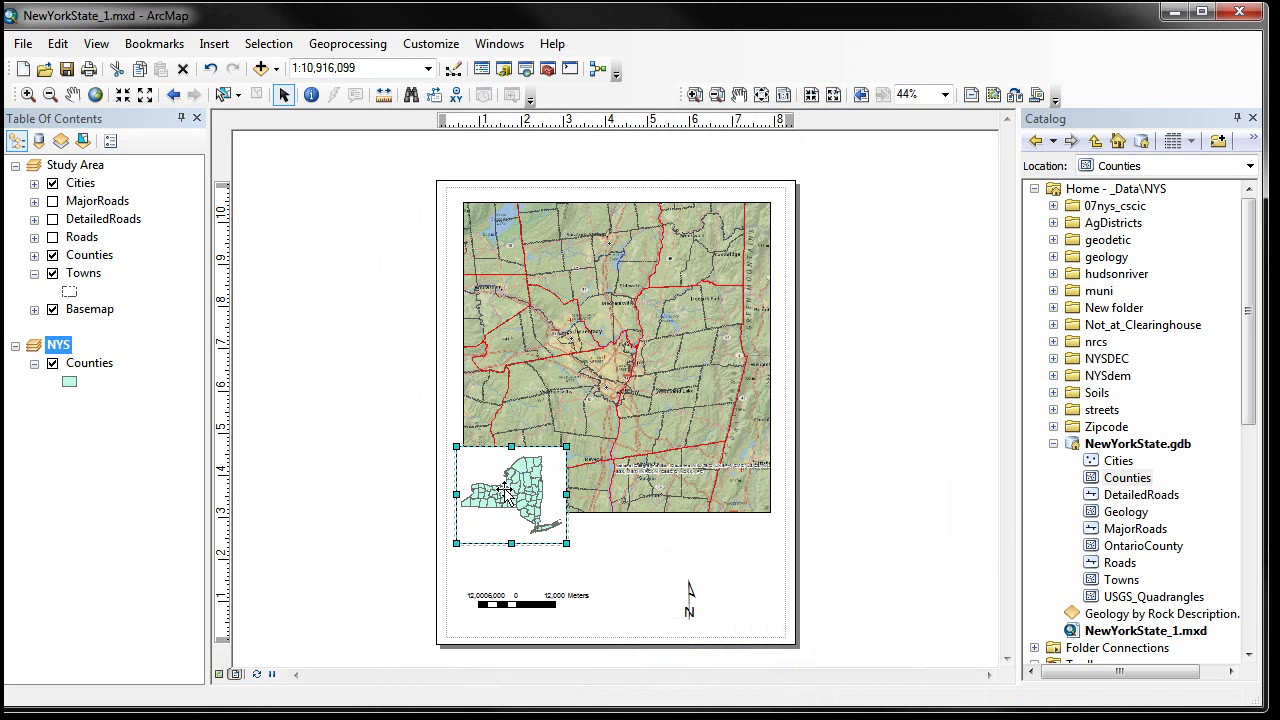
{"action": "left_click_drag", "start_coordinate": [505, 493], "coordinate": [504, 320]}
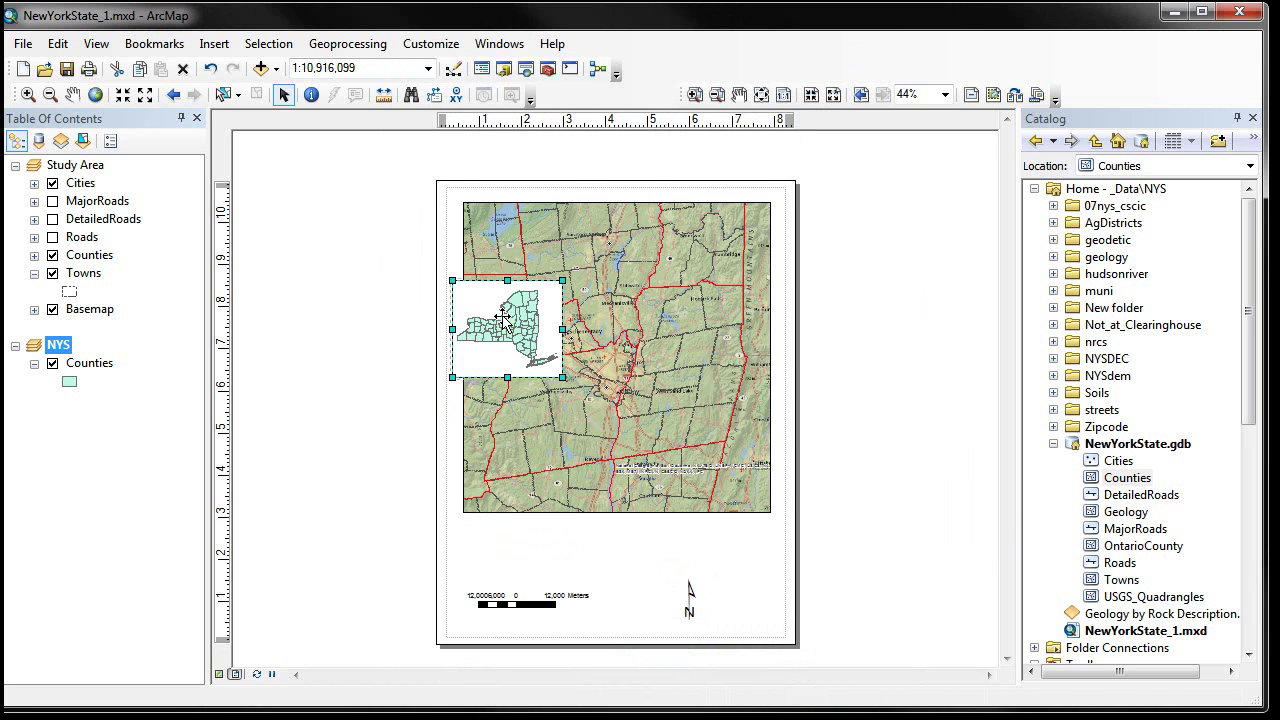
{"action": "right_click", "coordinate": [508, 320]}
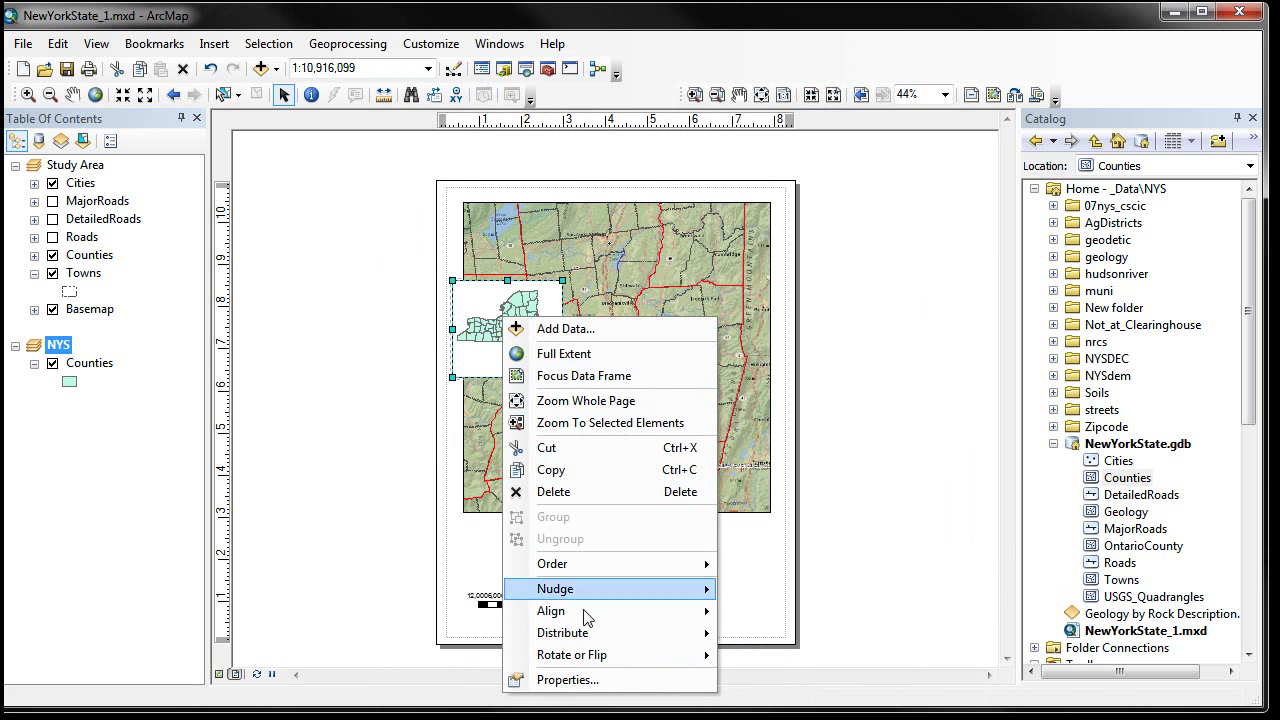
{"action": "left_click", "coordinate": [600, 681]}
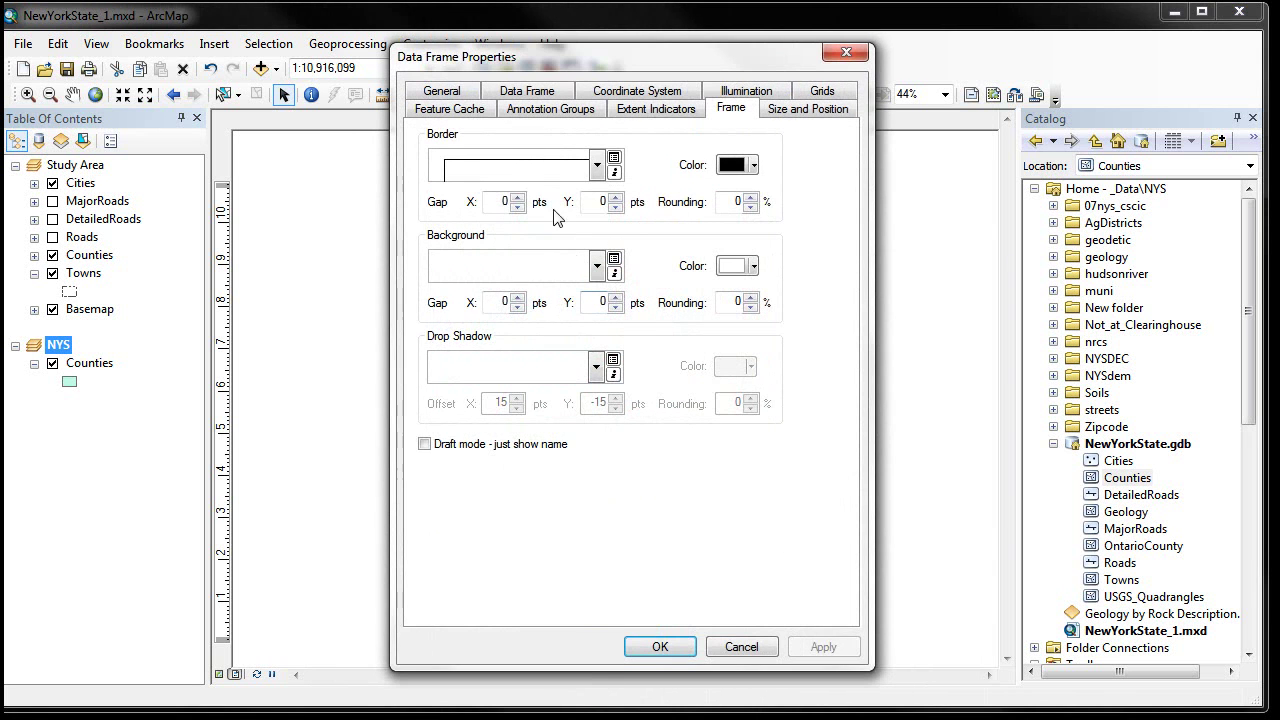
{"action": "left_click", "coordinate": [741, 648]}
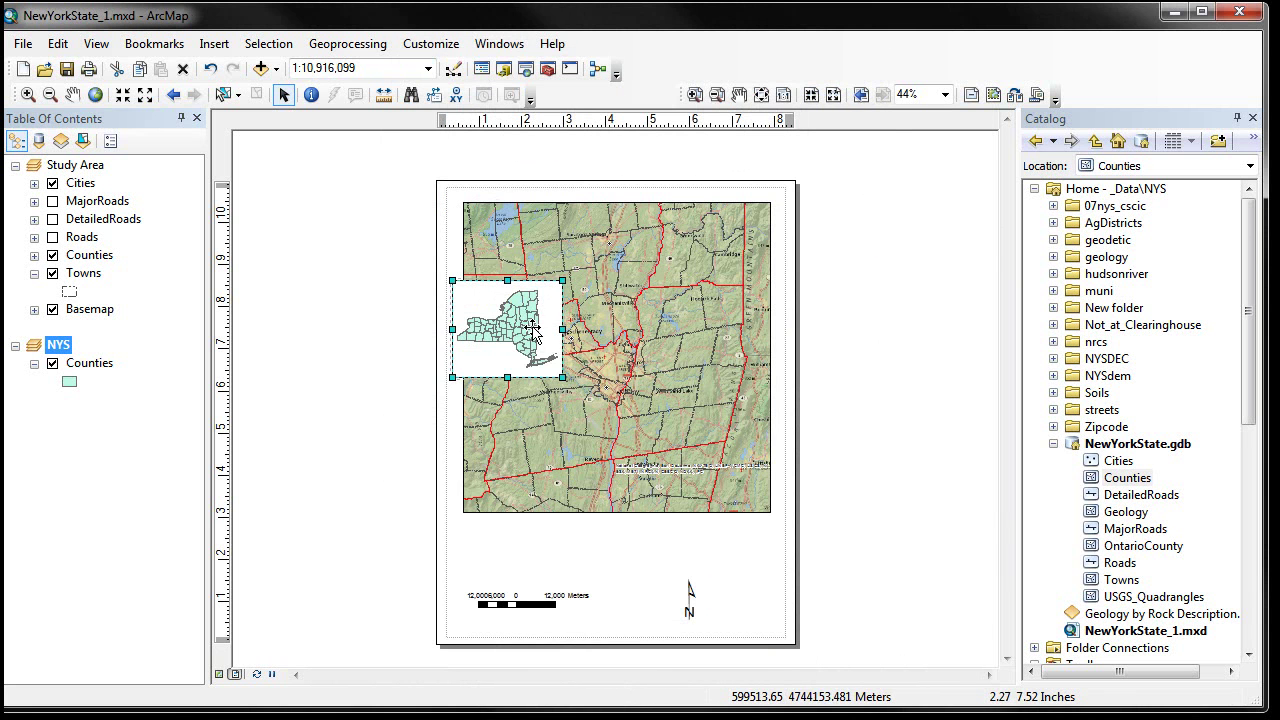
{"action": "left_click_drag", "start_coordinate": [533, 422], "coordinate": [537, 476]}
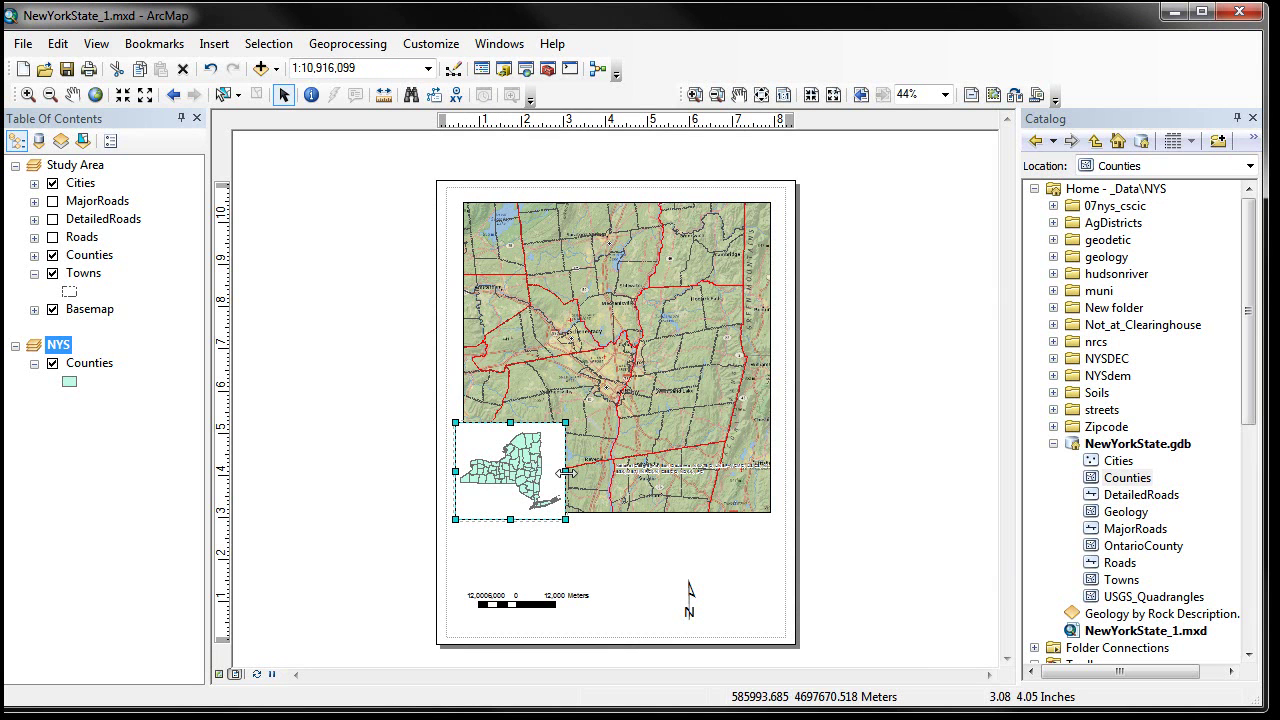
{"action": "left_click", "coordinate": [603, 543]}
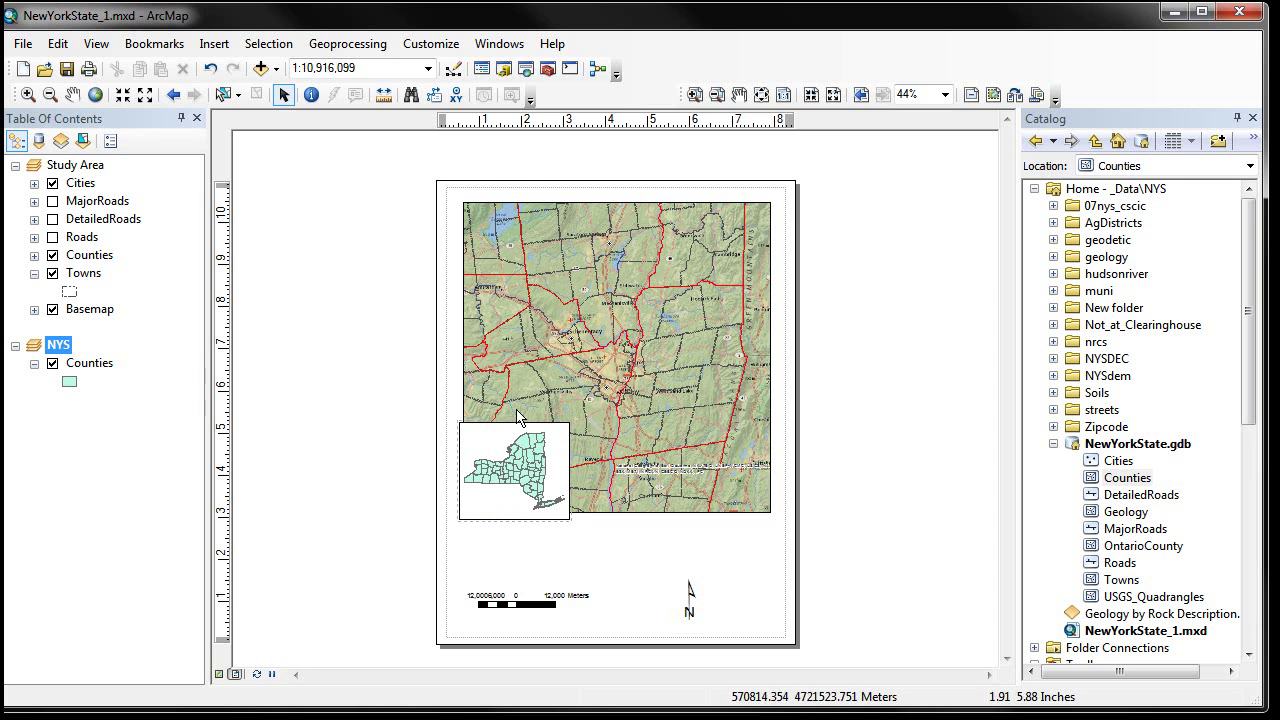
- Add Study Area as an extent indicator on the NYS inset frame
{"action": "right_click", "coordinate": [535, 471]}
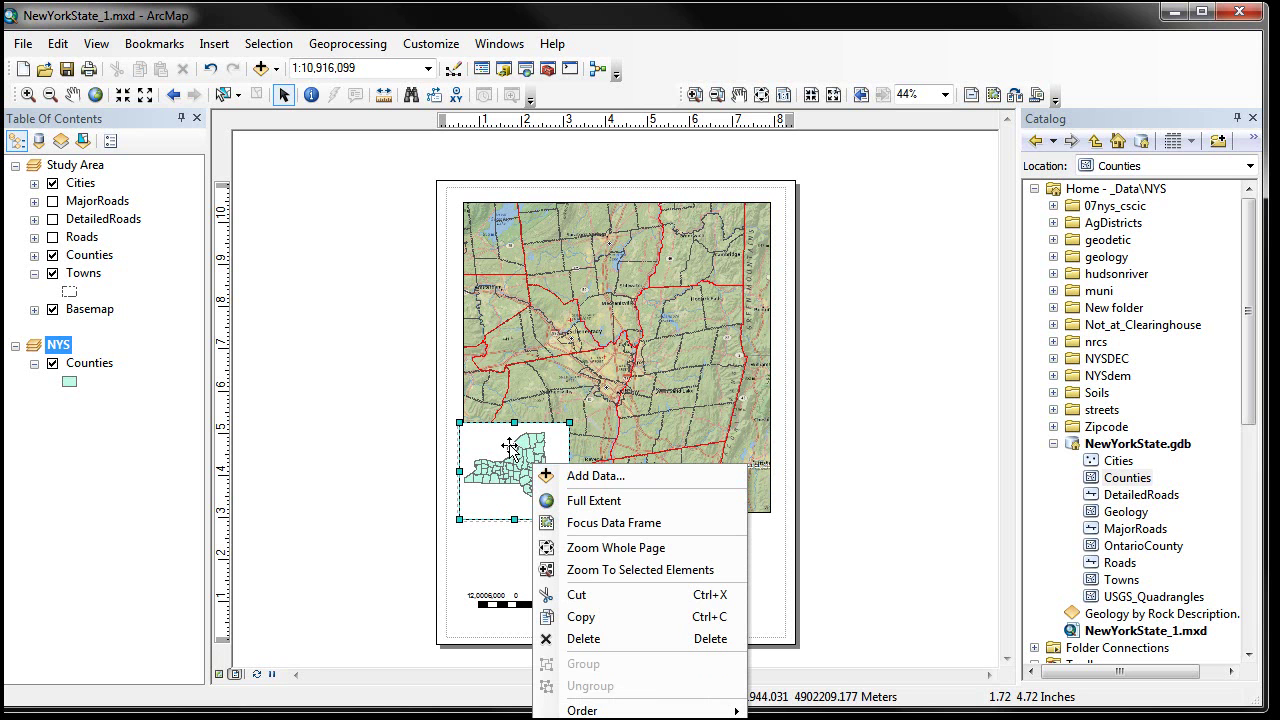
{"action": "left_click", "coordinate": [600, 718]}
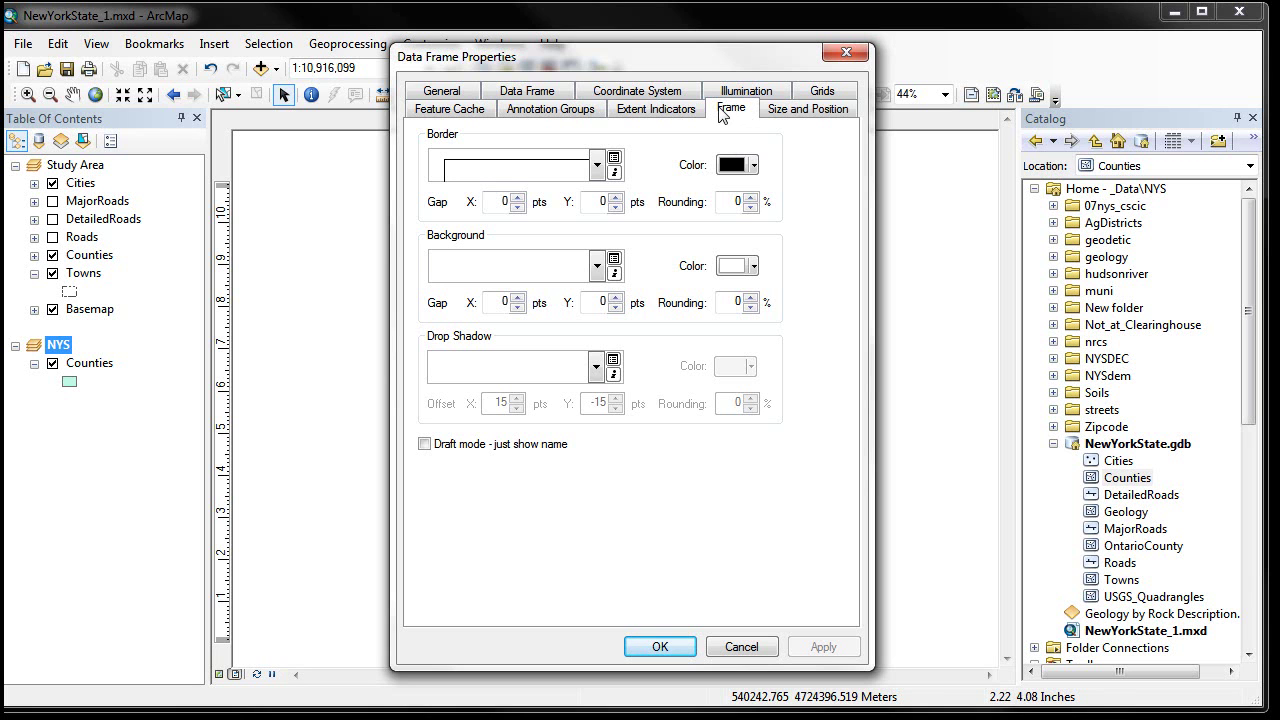
{"action": "left_click", "coordinate": [668, 113]}
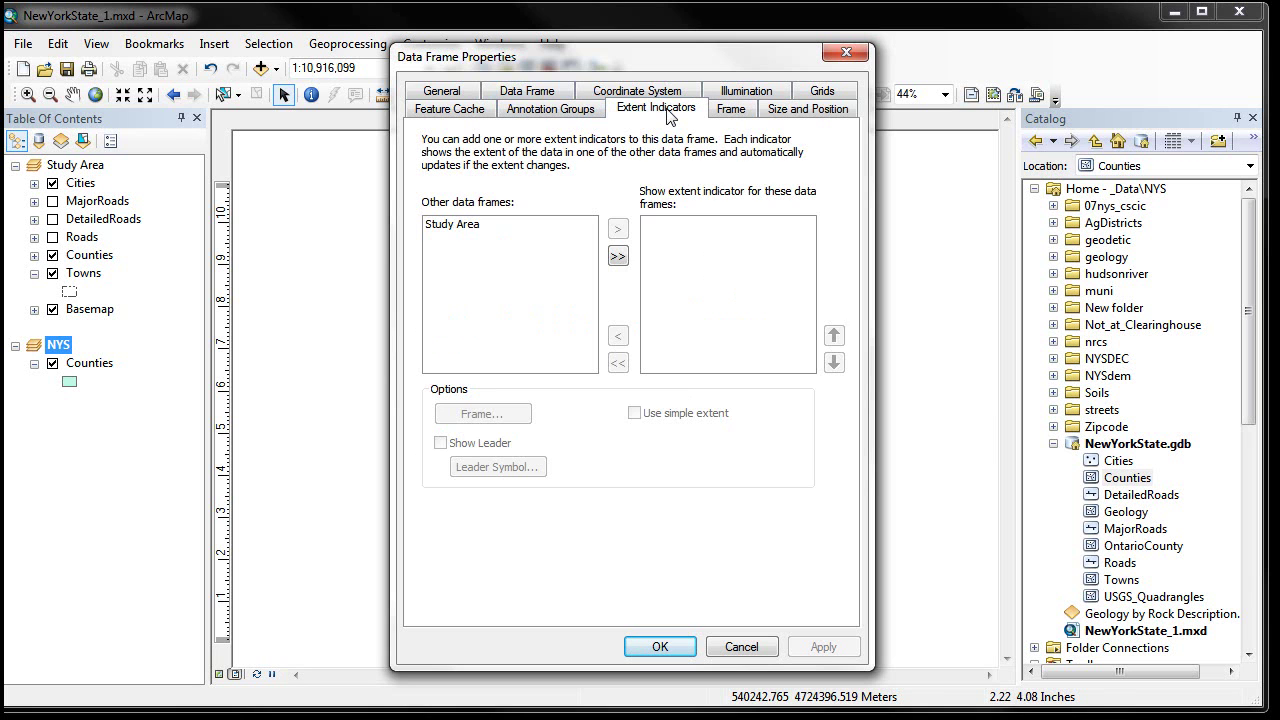
{"action": "left_click", "coordinate": [474, 233]}
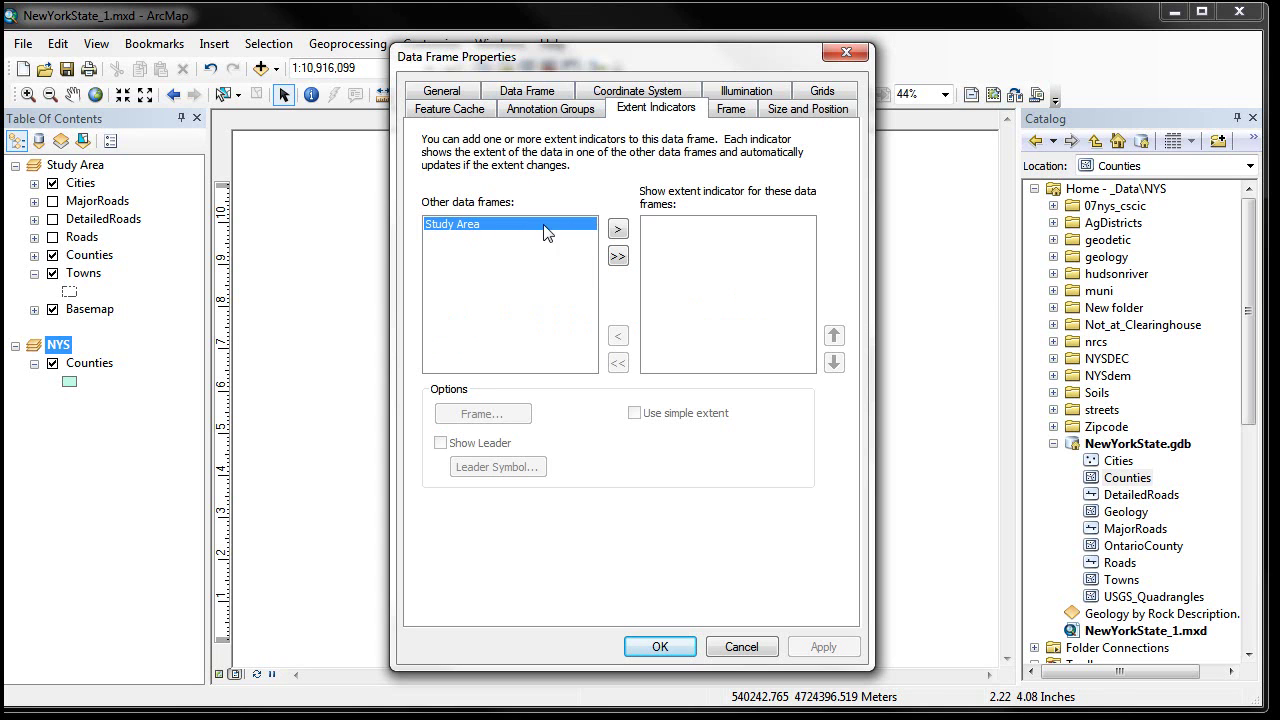
{"action": "left_click", "coordinate": [616, 231]}
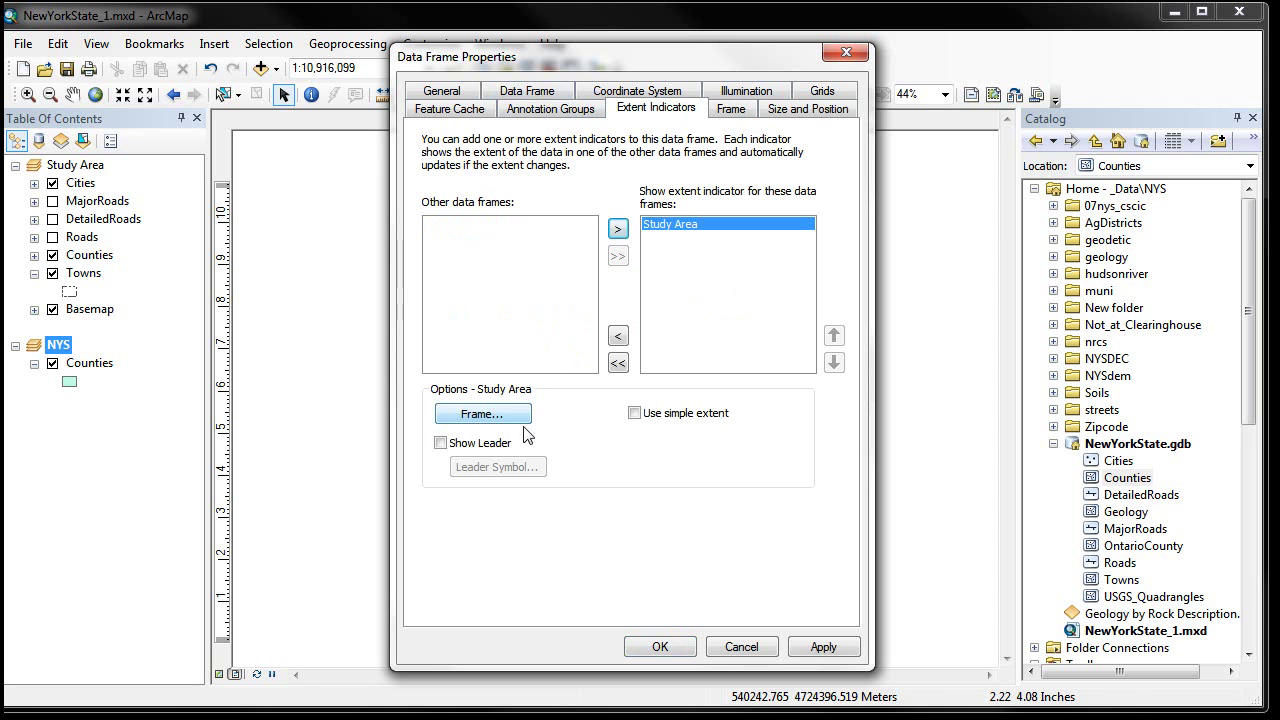
{"action": "left_click", "coordinate": [655, 648]}
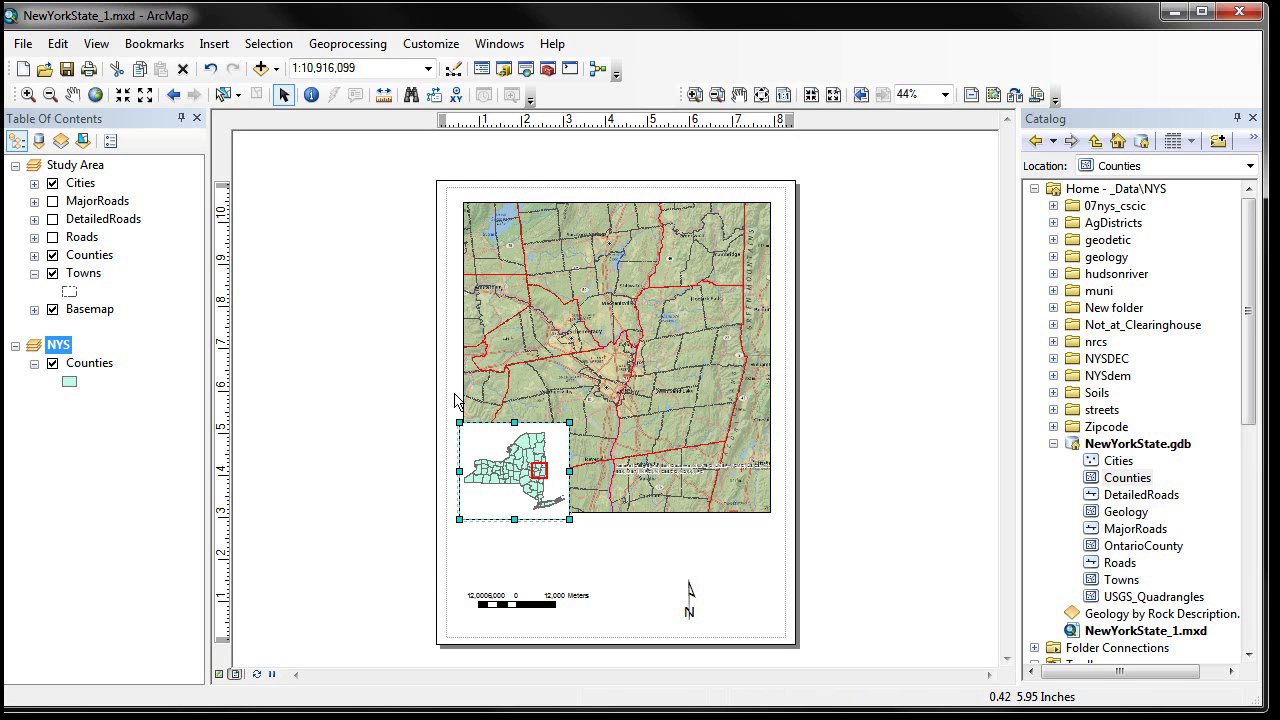
- Insert the picture iris_small_ct.tif and drag it below the main map's lower-right corner
{"action": "left_click", "coordinate": [218, 47]}
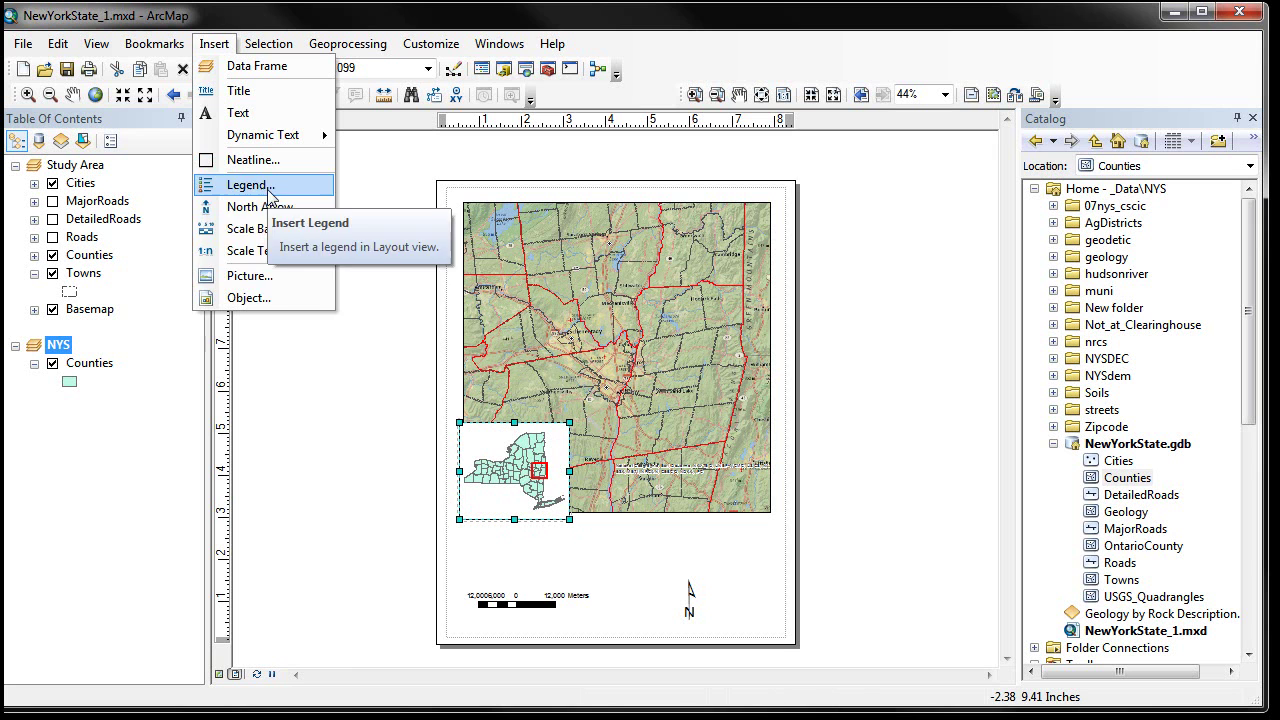
{"action": "left_click", "coordinate": [256, 286]}
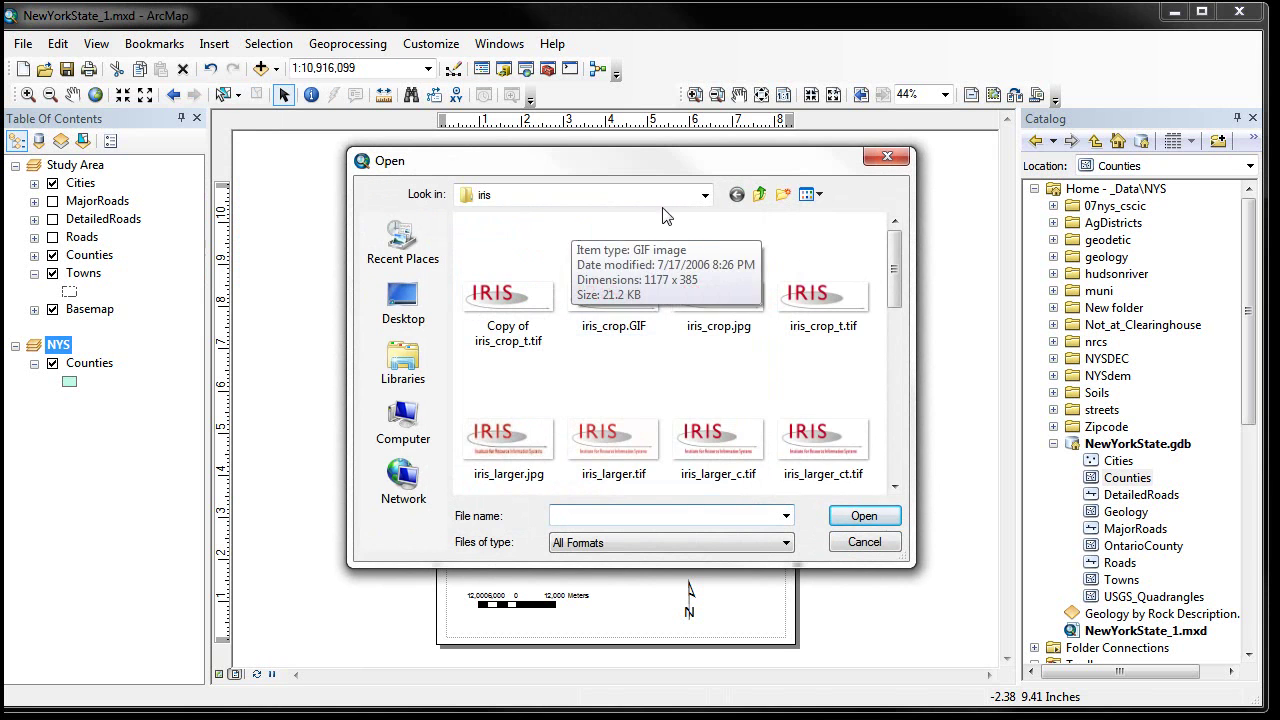
{"action": "left_click", "coordinate": [895, 467]}
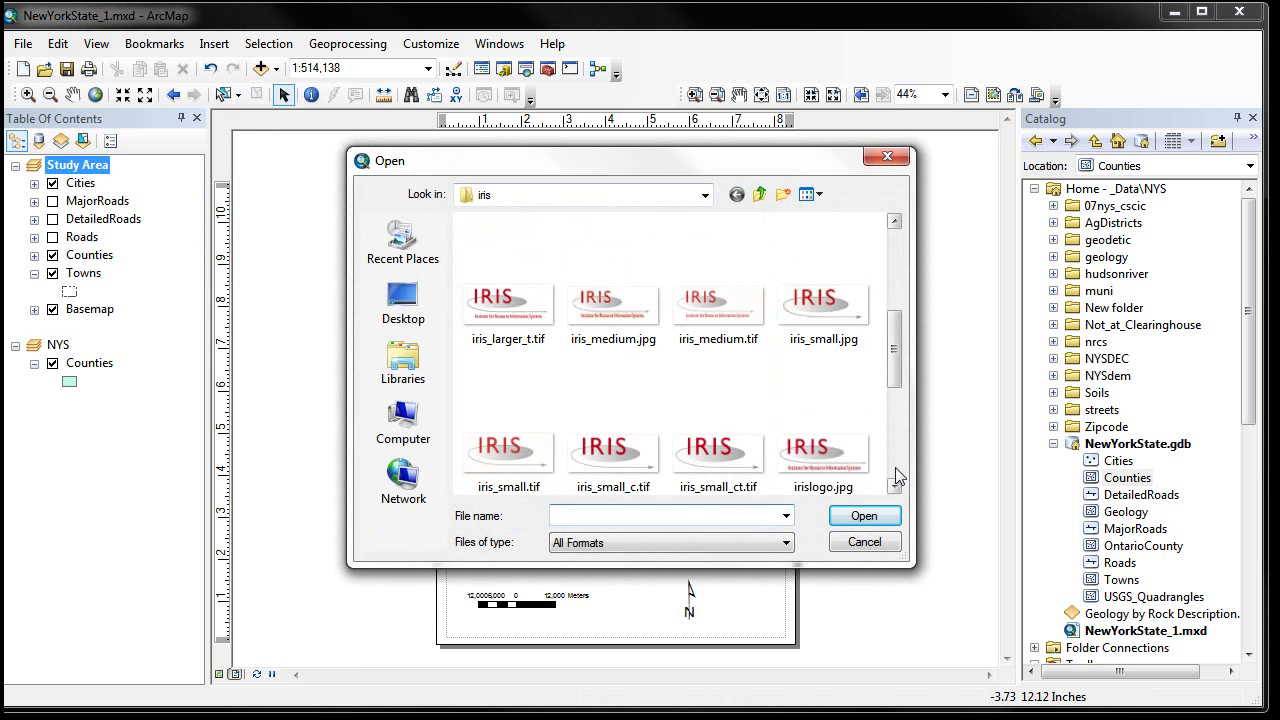
{"action": "left_click", "coordinate": [718, 455]}
{"action": "left_click", "coordinate": [864, 517]}
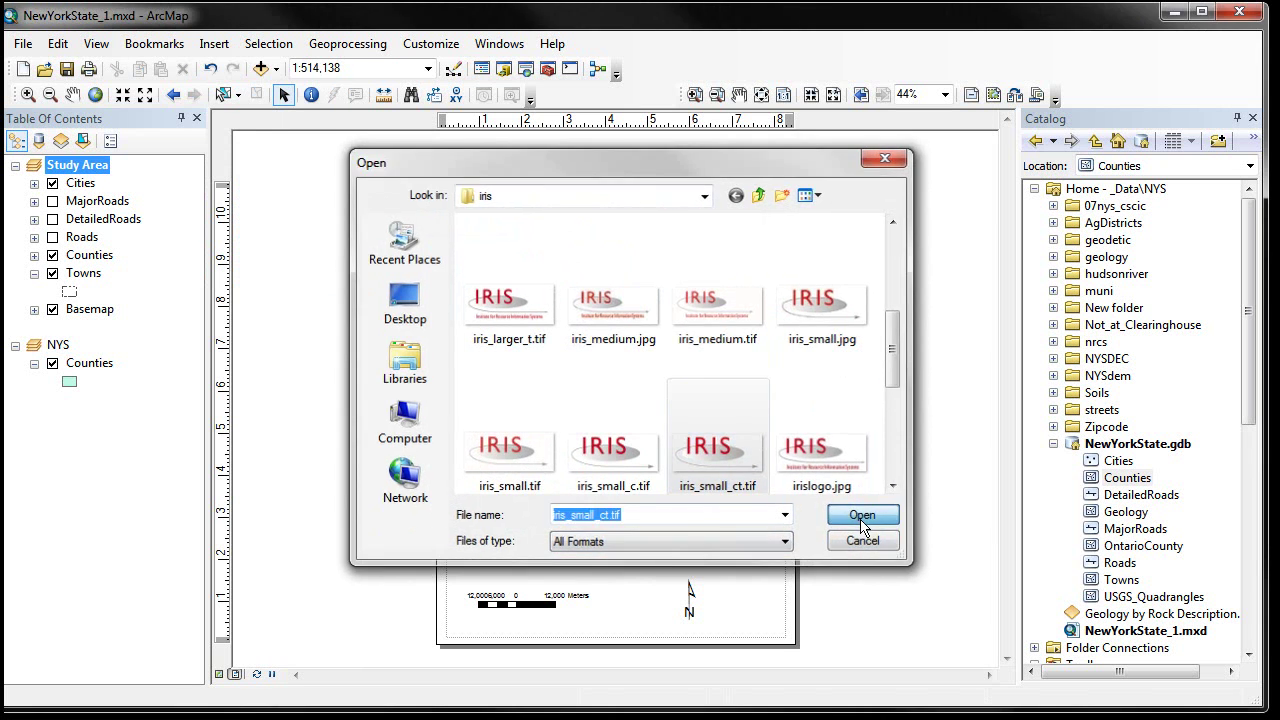
{"action": "left_click_drag", "start_coordinate": [614, 414], "coordinate": [730, 540]}
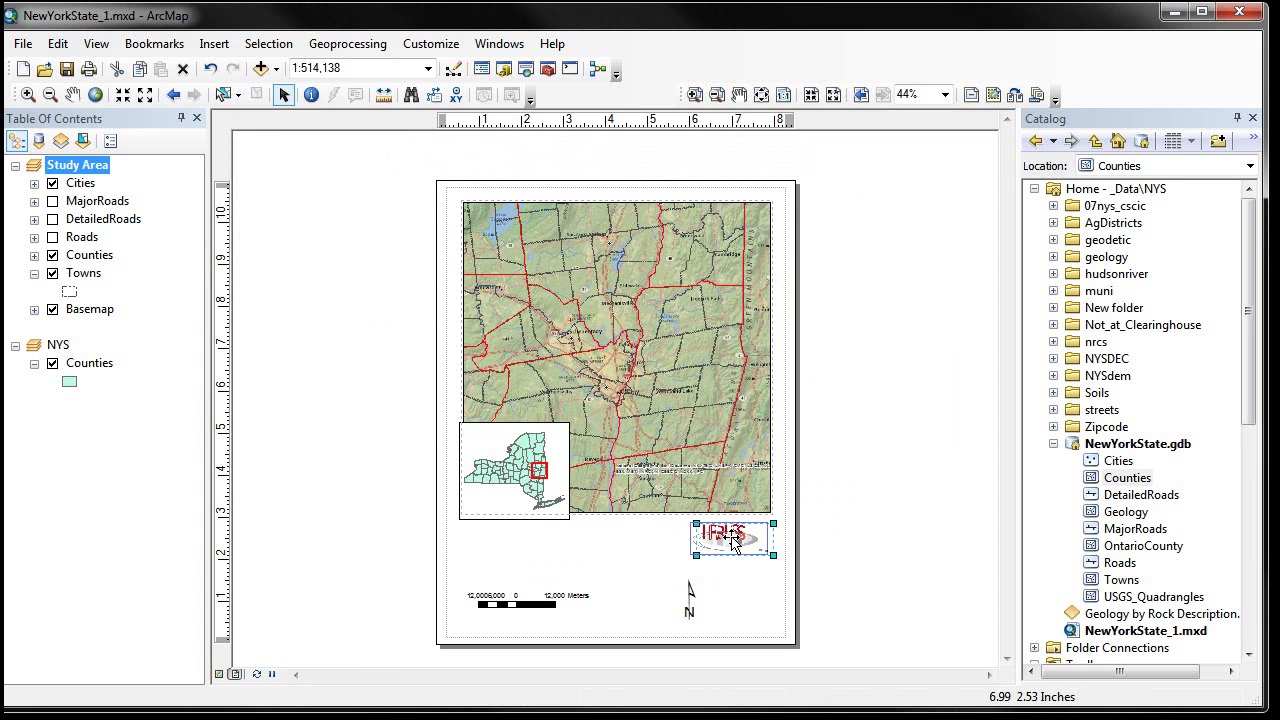
{"action": "left_click", "coordinate": [876, 535]}
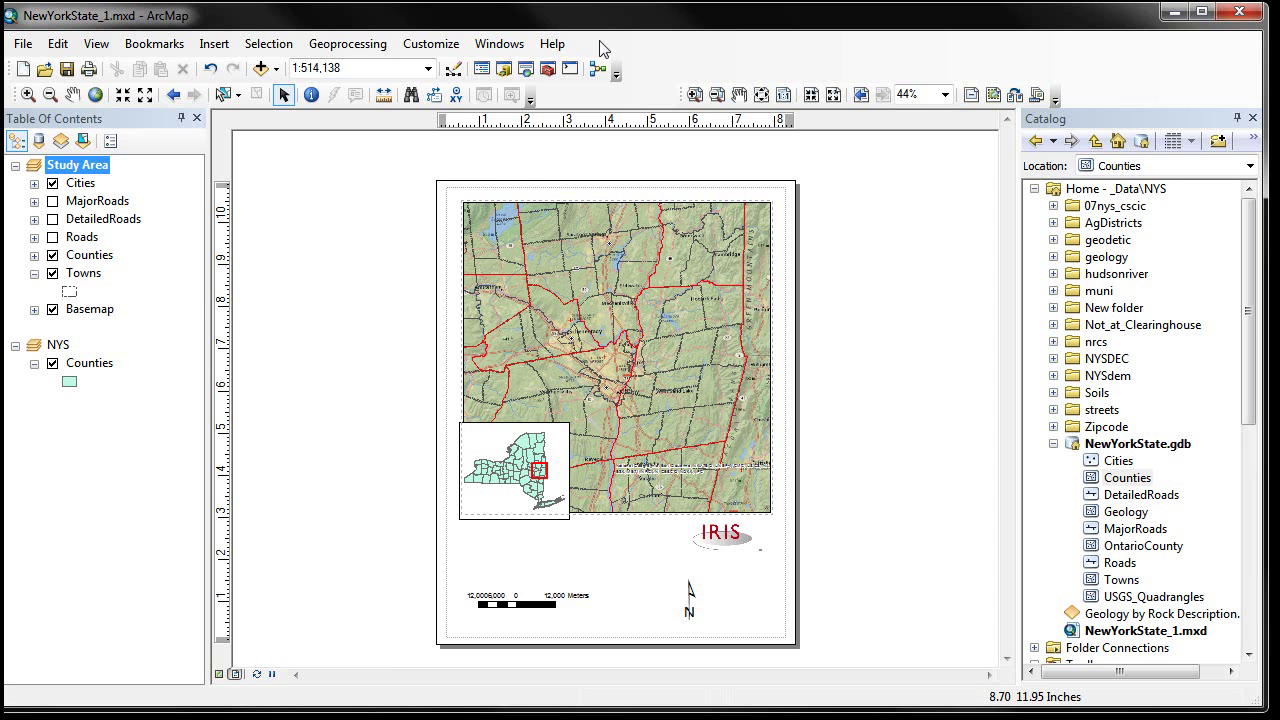
- Insert a Current Date dynamic text and move it to the page's lower-right
{"action": "left_click", "coordinate": [226, 50]}
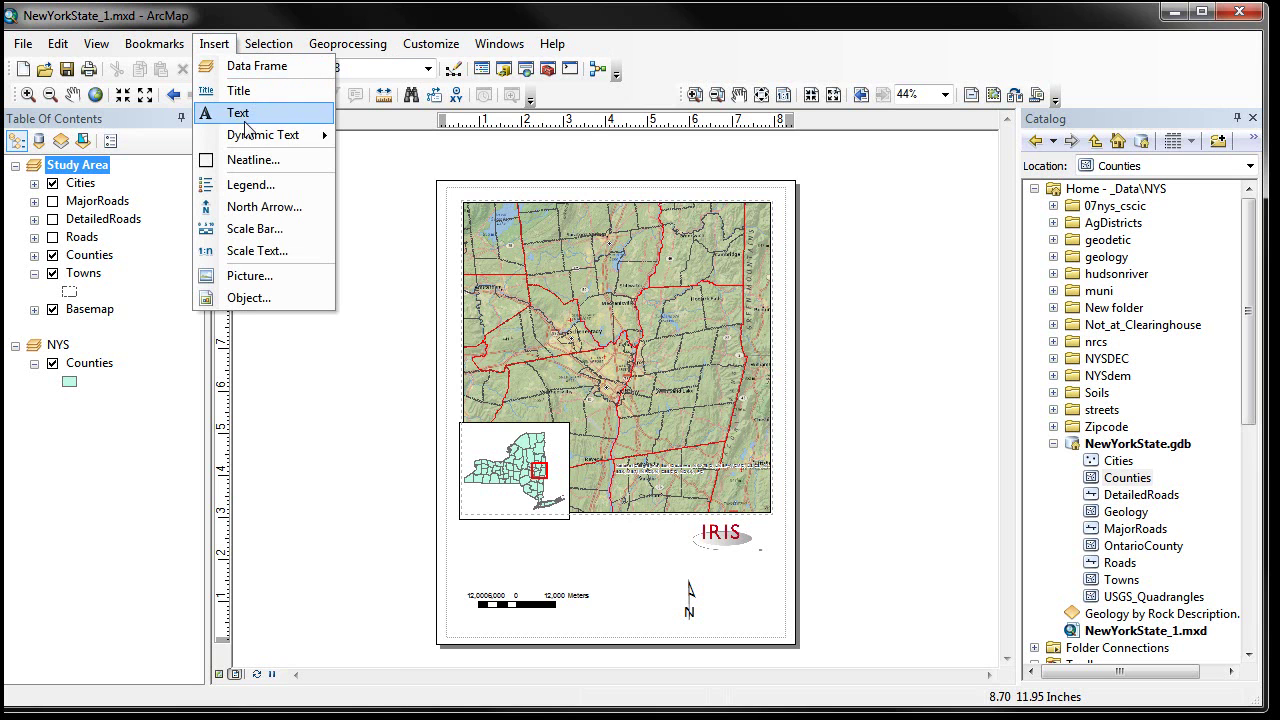
{"action": "mouse_move", "coordinate": [276, 136]}
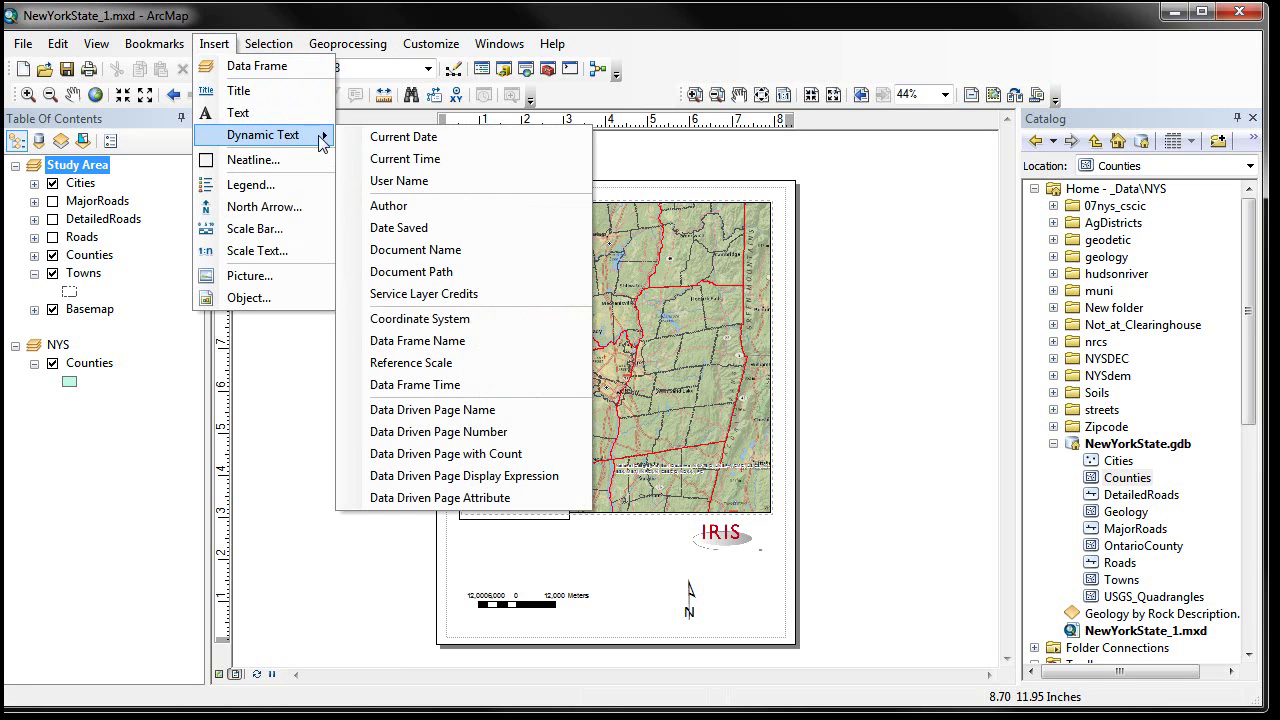
{"action": "left_click", "coordinate": [457, 147]}
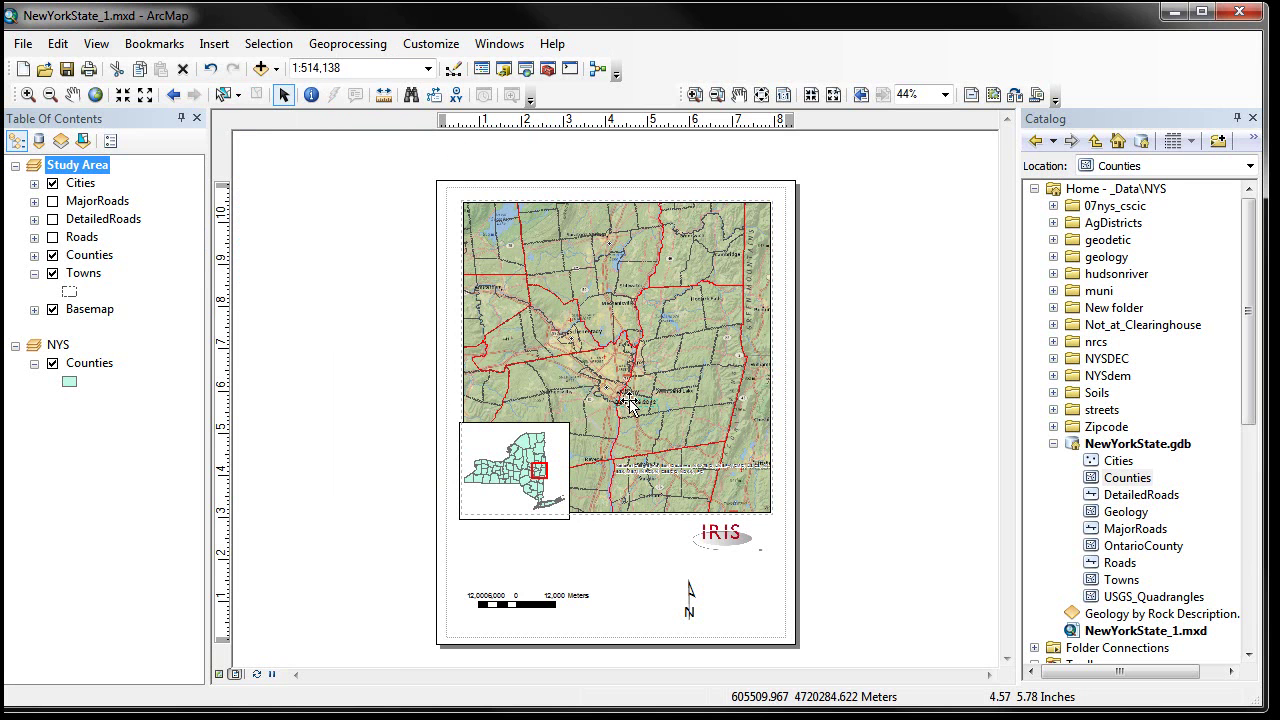
{"action": "left_click_drag", "start_coordinate": [628, 400], "coordinate": [746, 628]}
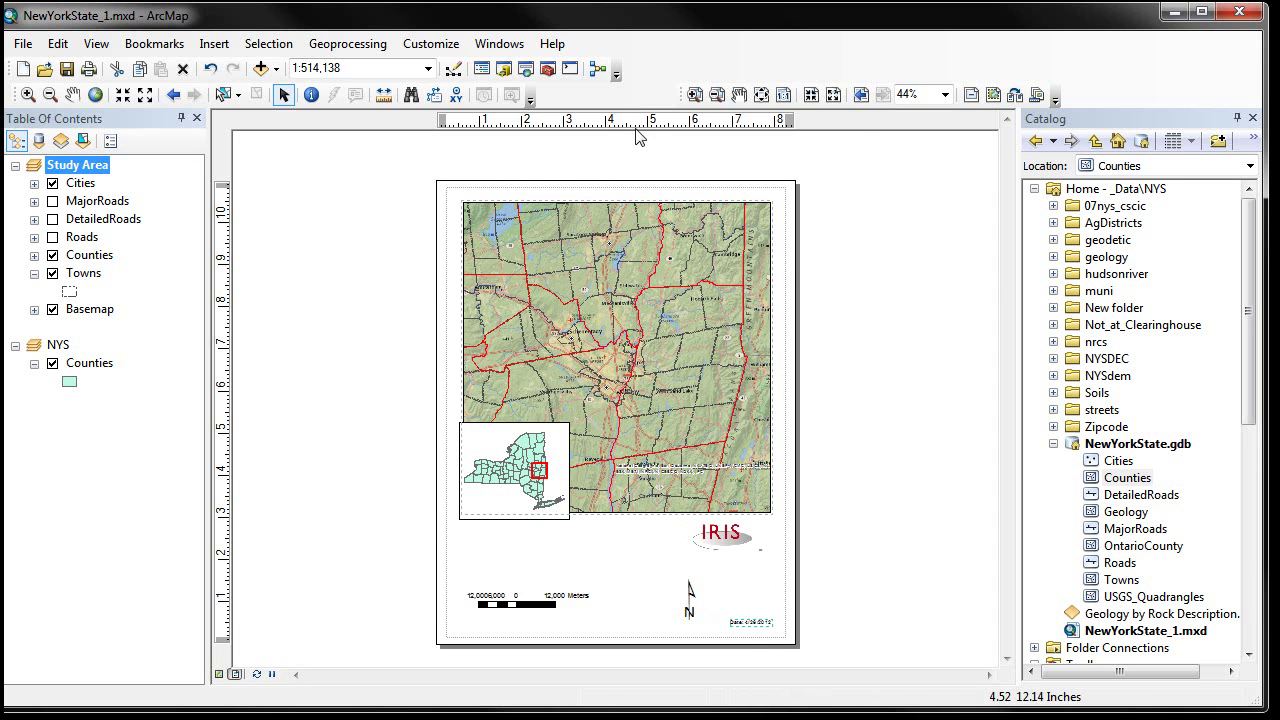
- Zoom in on the page's lower-right corner and bring up the dynamic text choices again
{"action": "left_click", "coordinate": [696, 97]}
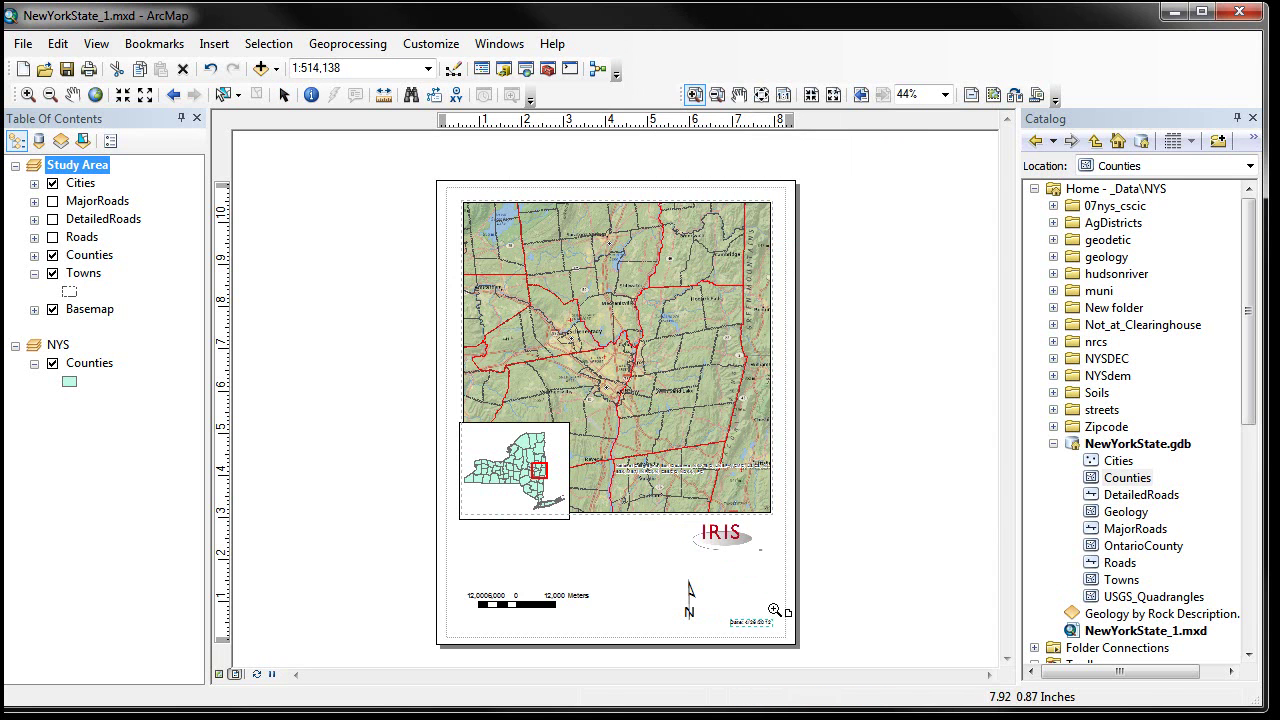
{"action": "left_click_drag", "start_coordinate": [641, 501], "coordinate": [818, 652]}
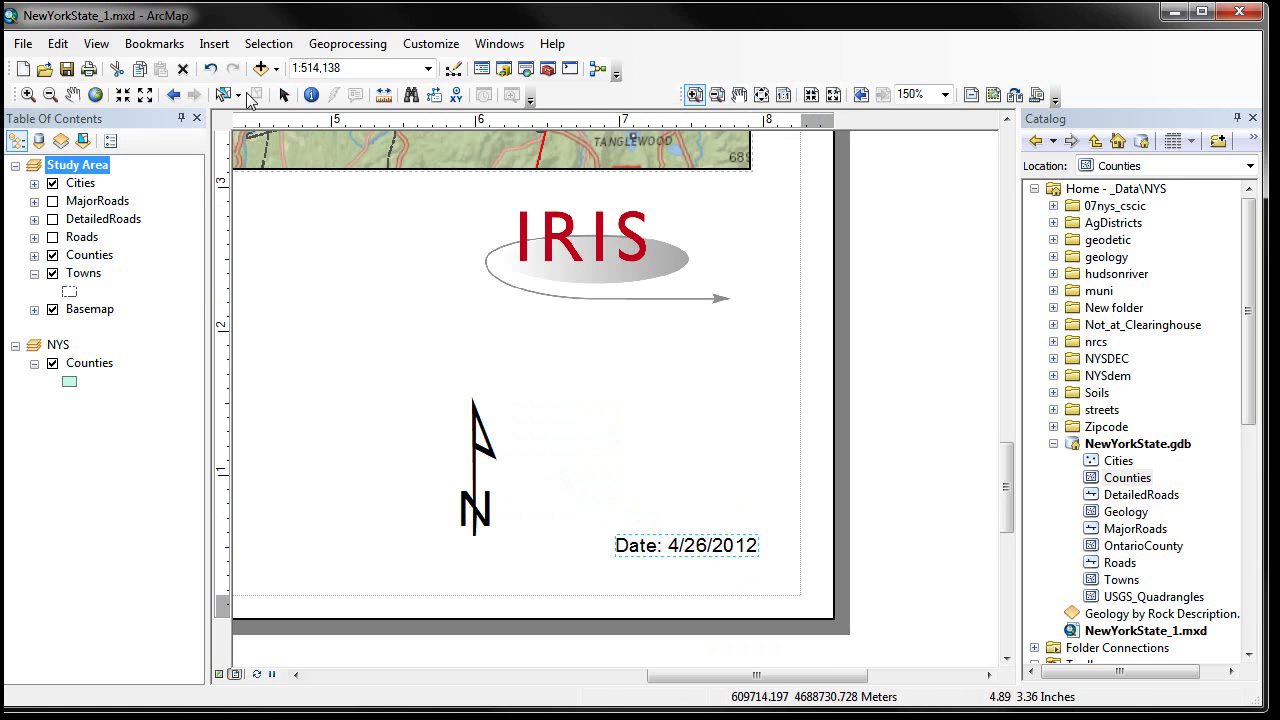
{"action": "left_click", "coordinate": [212, 43]}
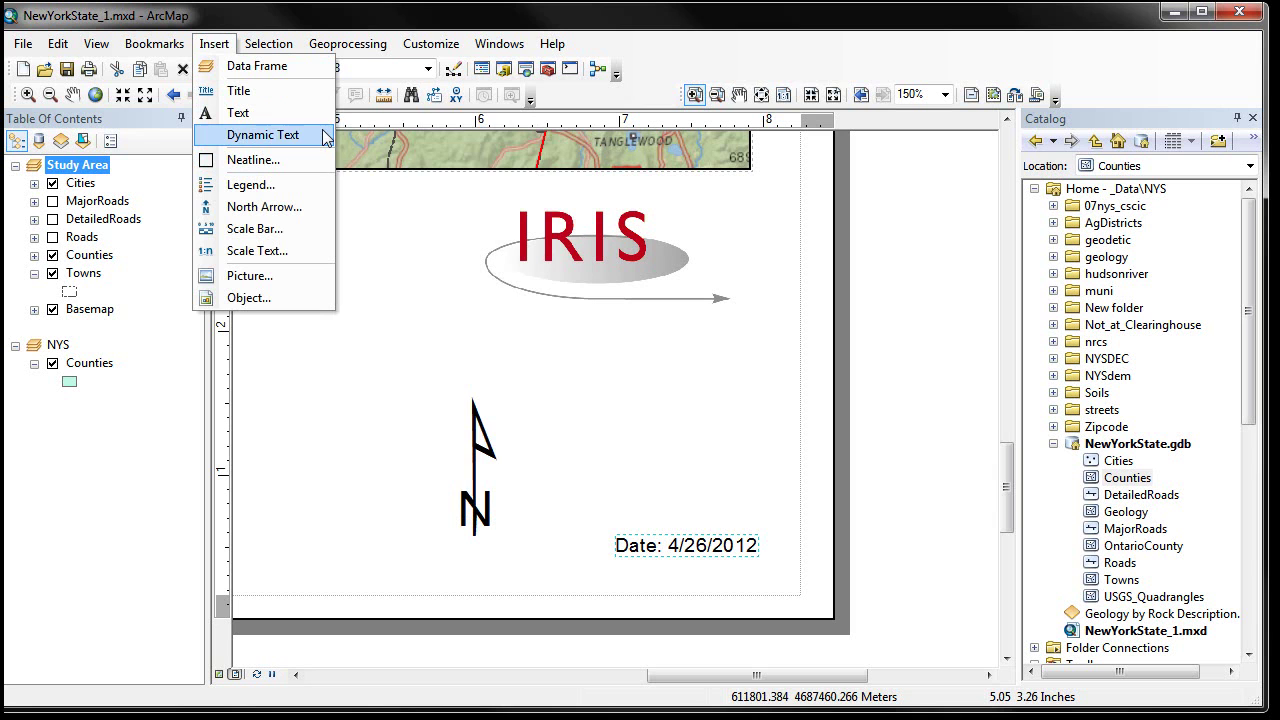
- Insert the data frame's coordinate system as dynamic text and zoom the layout out to 120%
{"action": "mouse_move", "coordinate": [325, 136]}
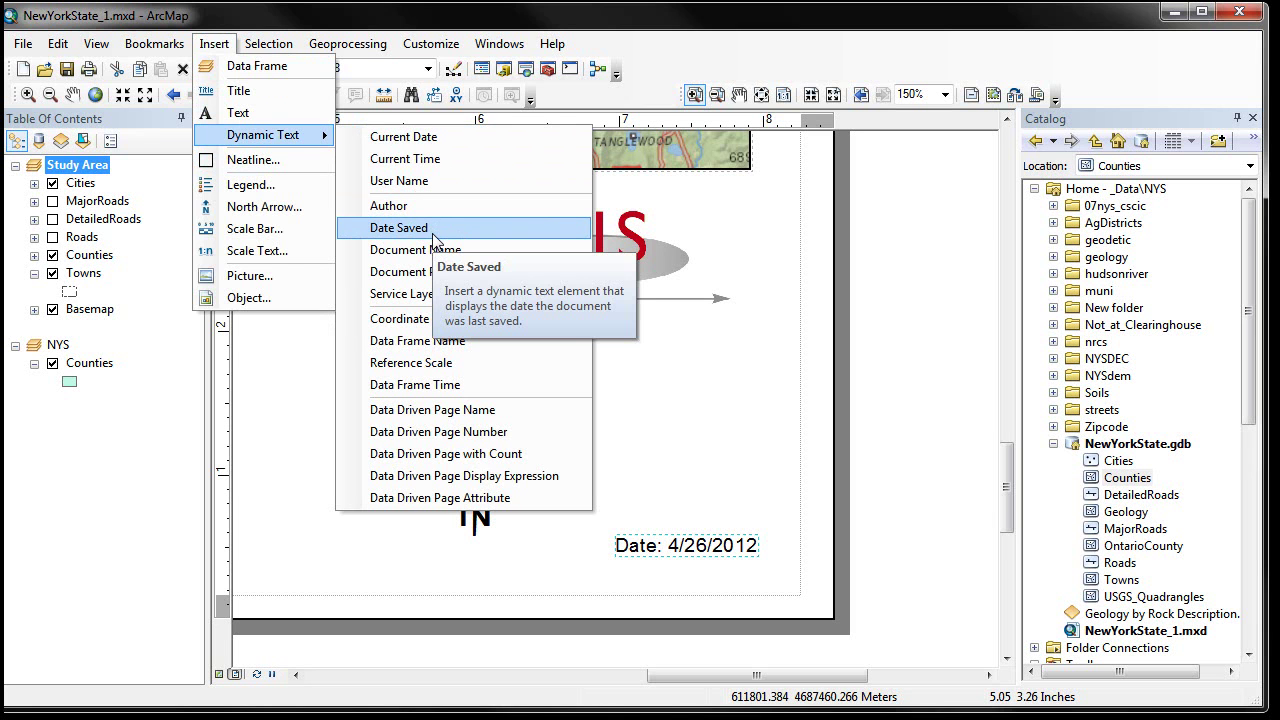
{"action": "left_click", "coordinate": [430, 320]}
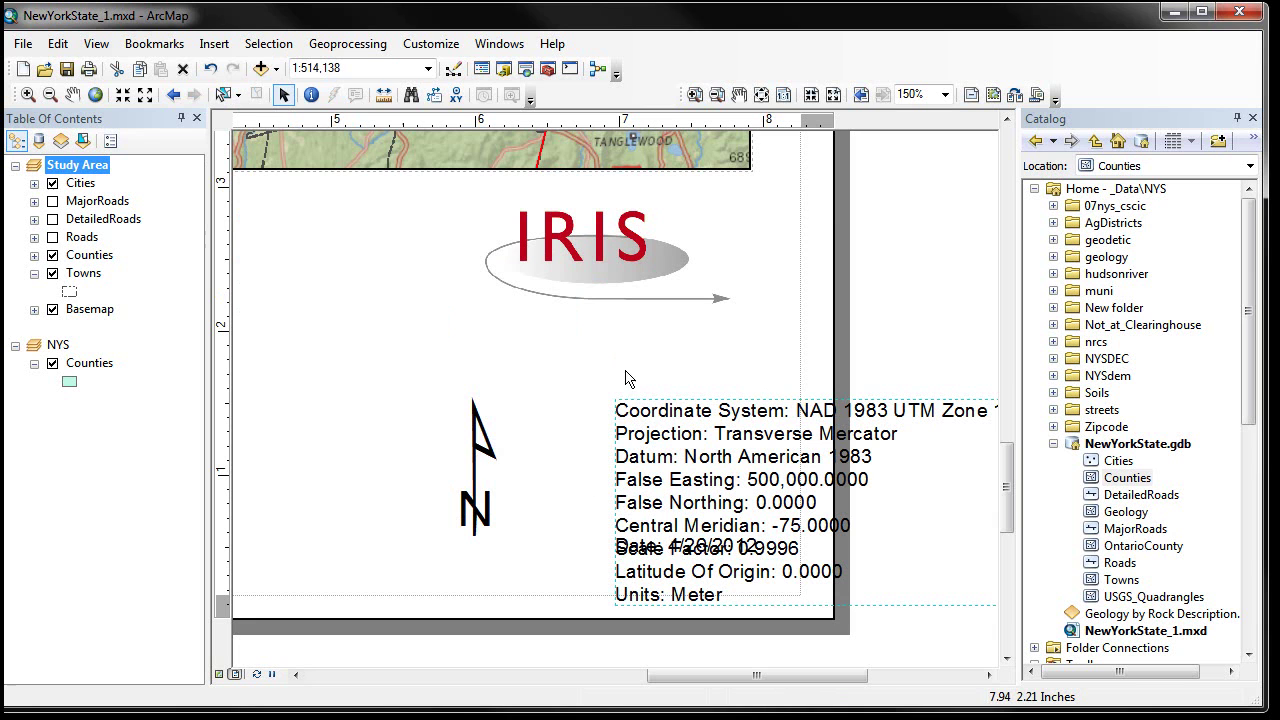
{"action": "left_click", "coordinate": [717, 95]}
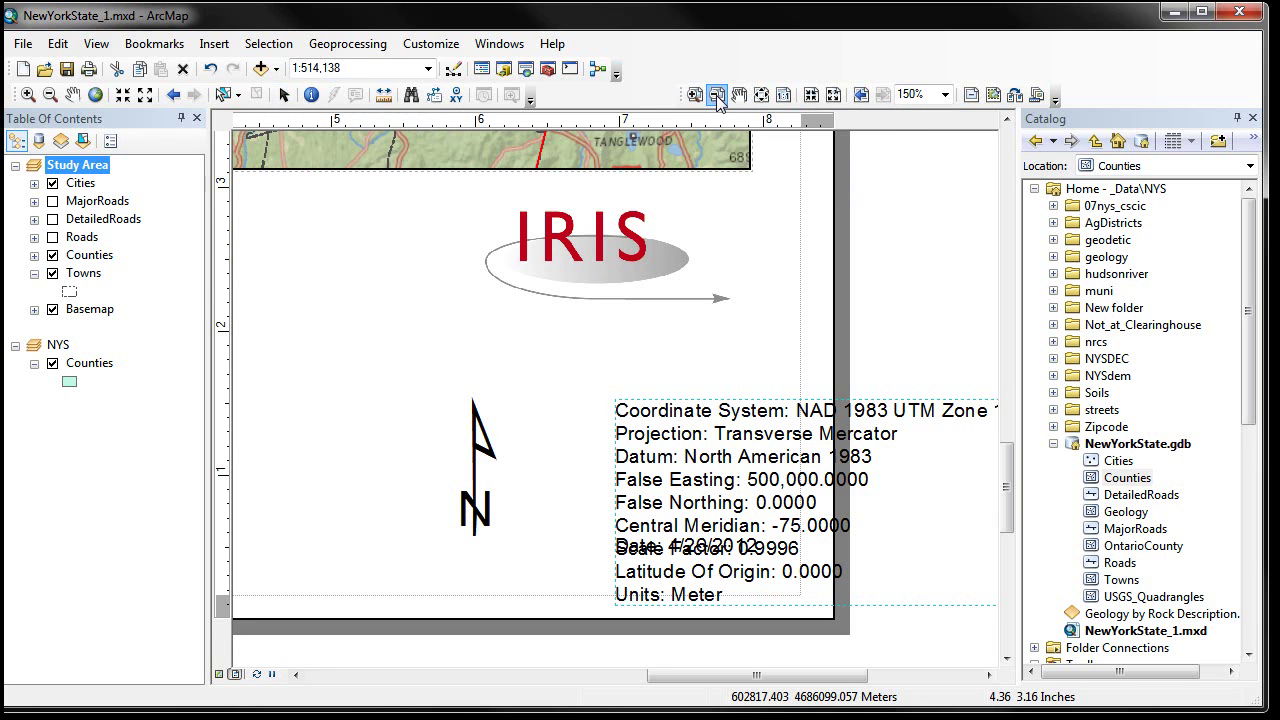
{"action": "left_click", "coordinate": [774, 429]}
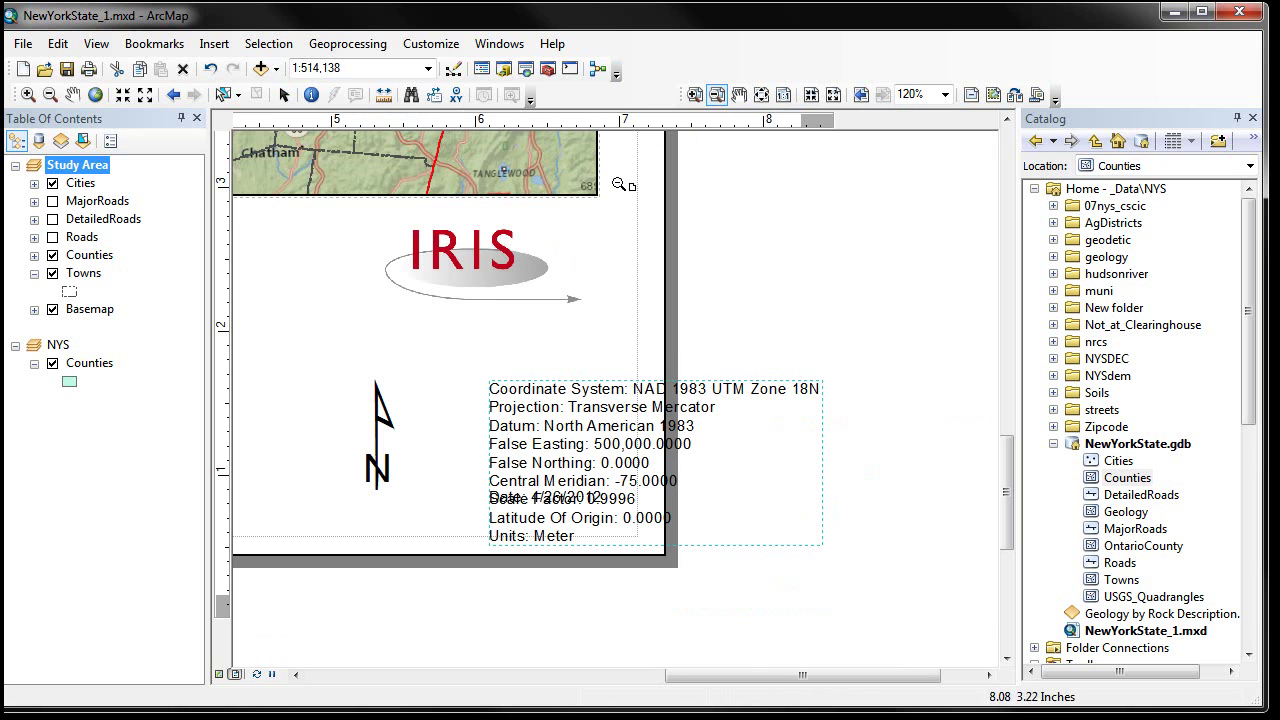
- Drag the coordinate system text up and left beside the IRIS logo, above the north arrow
{"action": "left_click", "coordinate": [284, 95]}
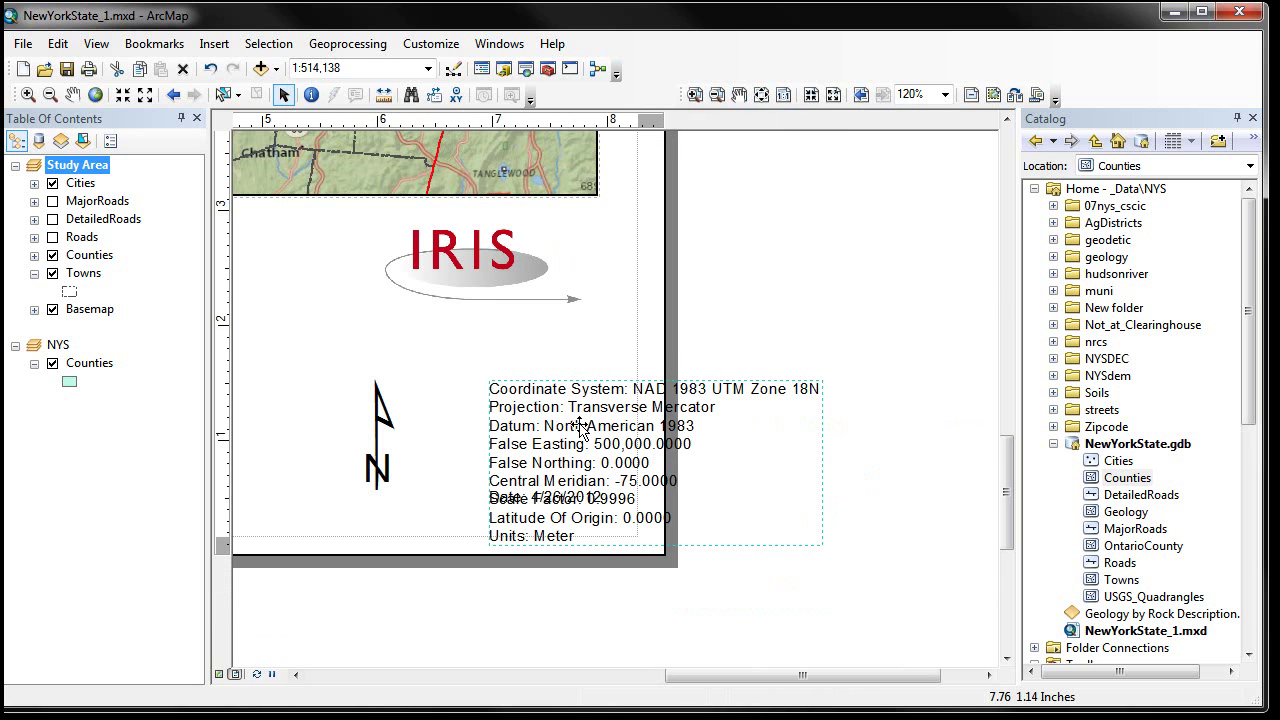
{"action": "left_click_drag", "start_coordinate": [573, 425], "coordinate": [312, 324]}
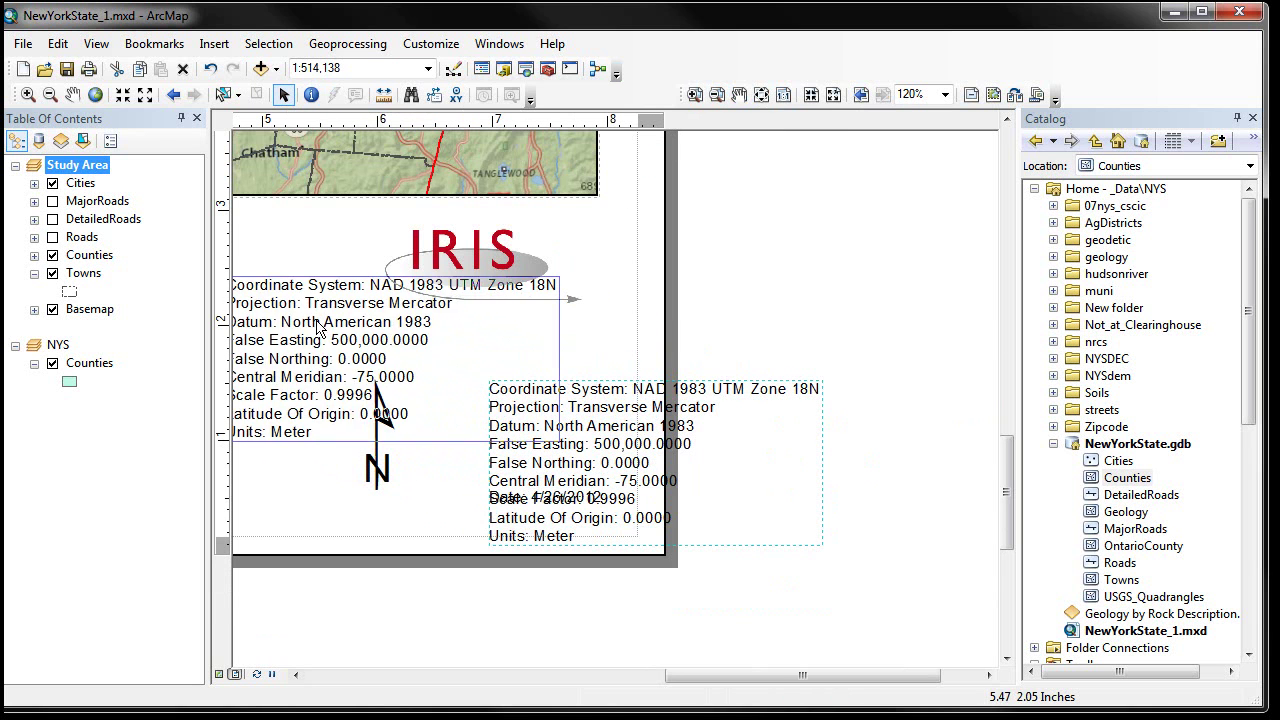
{"action": "left_click", "coordinate": [739, 95]}
{"action": "left_click_drag", "start_coordinate": [629, 340], "coordinate": [888, 359]}
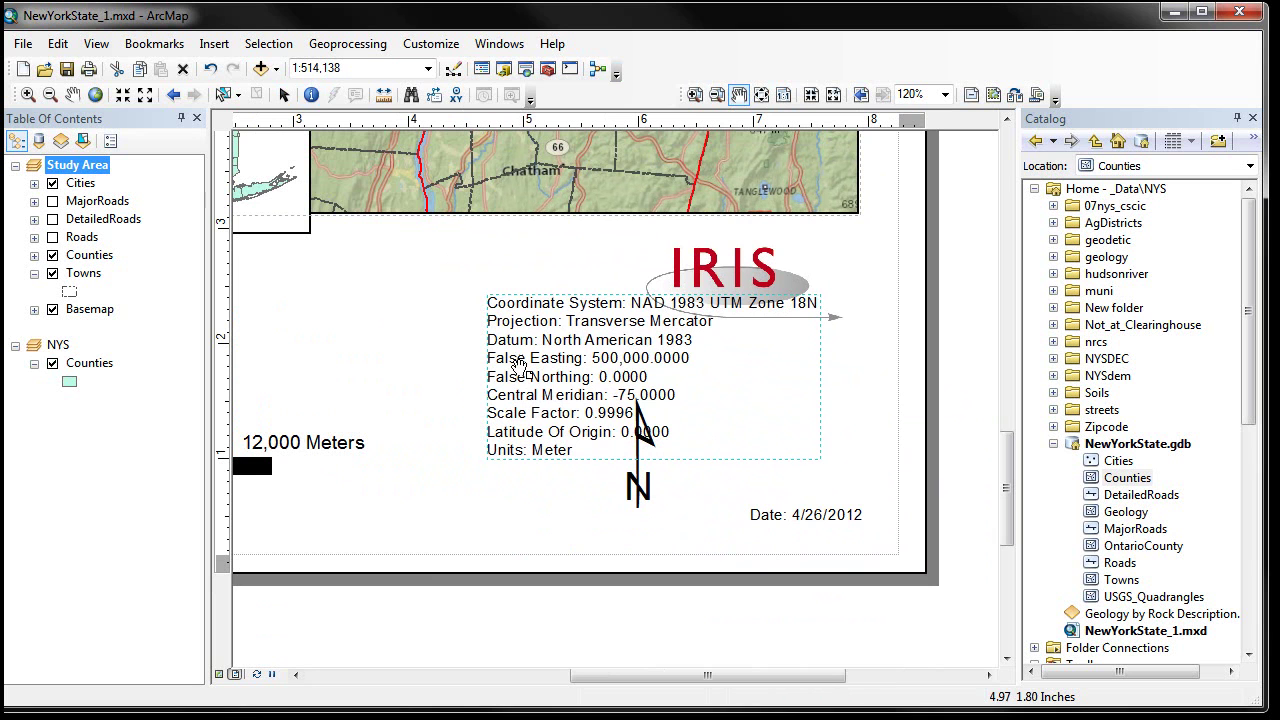
{"action": "left_click", "coordinate": [284, 94]}
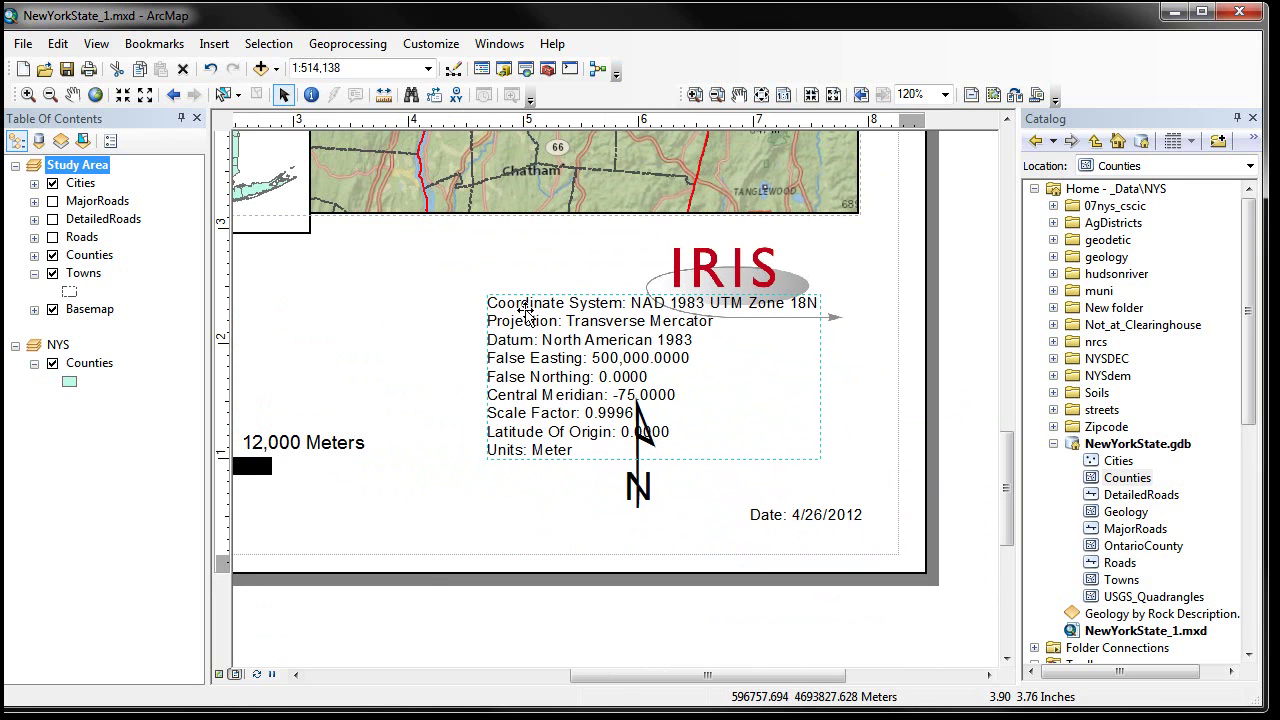
{"action": "left_click_drag", "start_coordinate": [522, 308], "coordinate": [378, 277]}
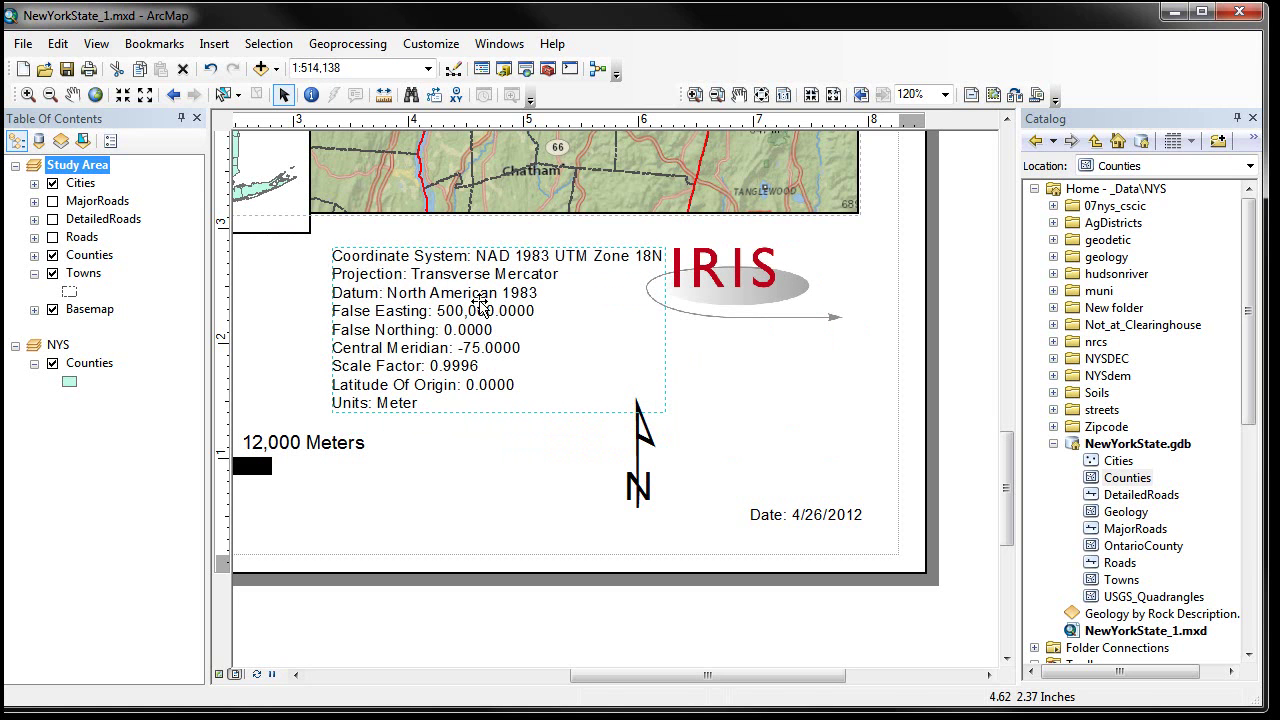
- Delete the false easting through latitude of origin lines, keeping Coordinate System, Projection, Datum and Units
{"action": "double_click", "coordinate": [481, 303]}
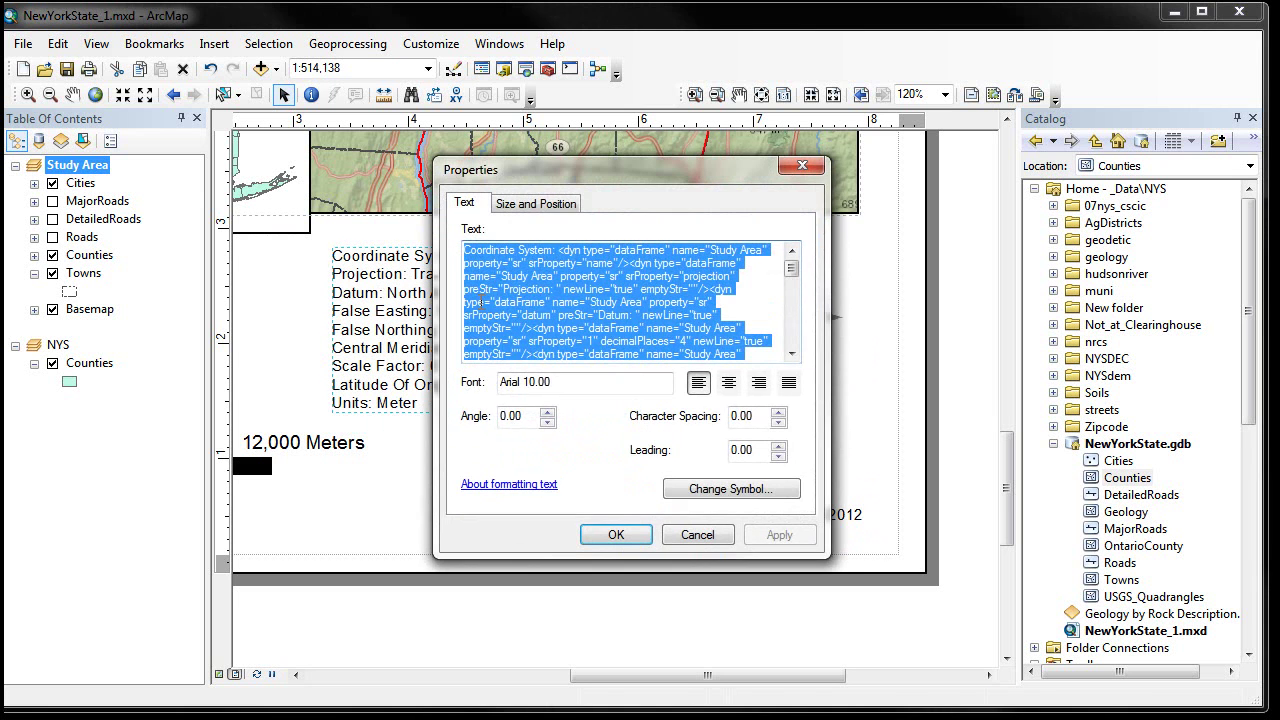
{"action": "left_click", "coordinate": [791, 354]}
{"action": "left_click", "coordinate": [791, 356]}
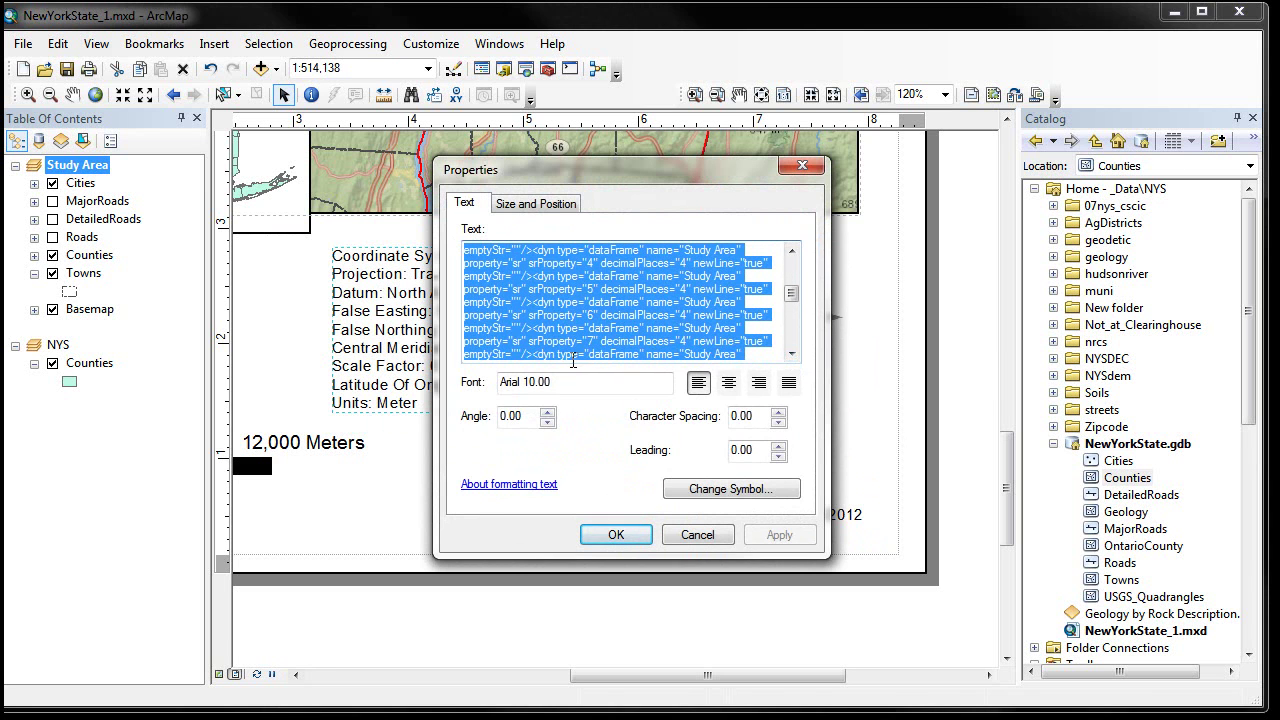
{"action": "left_click_drag", "start_coordinate": [565, 175], "coordinate": [665, 176]}
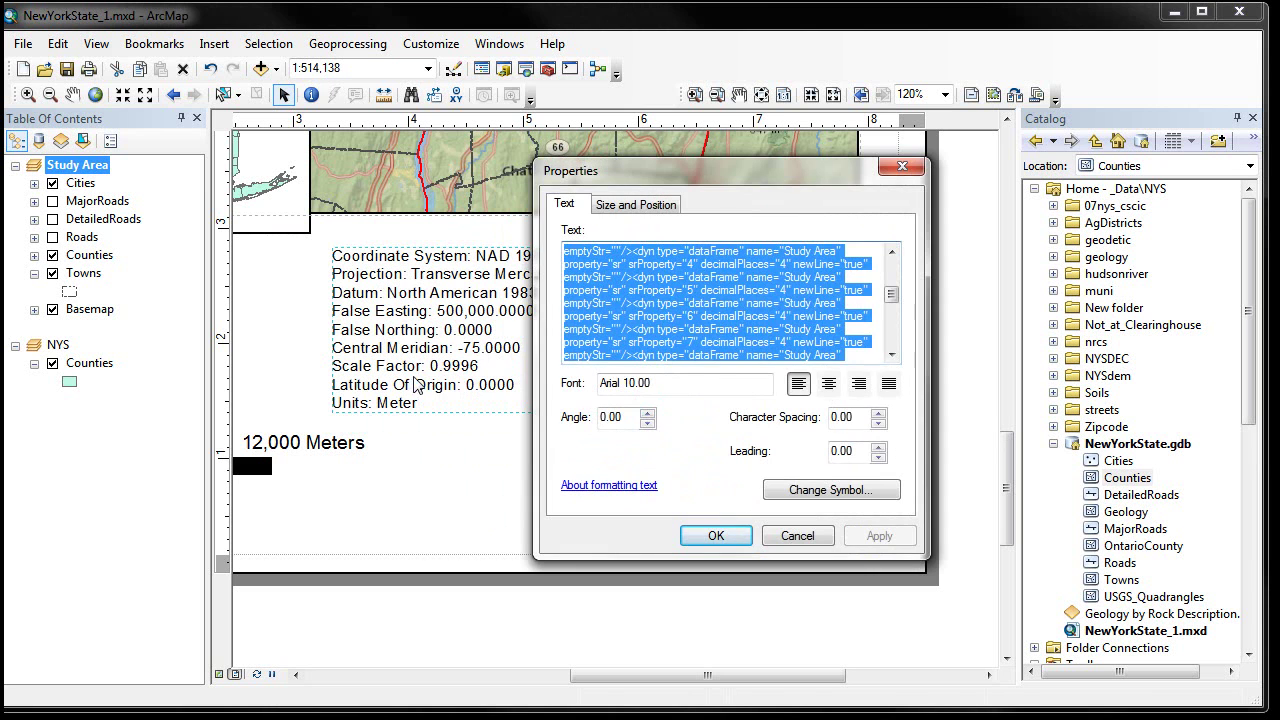
{"action": "left_click_drag", "start_coordinate": [891, 295], "coordinate": [893, 345]}
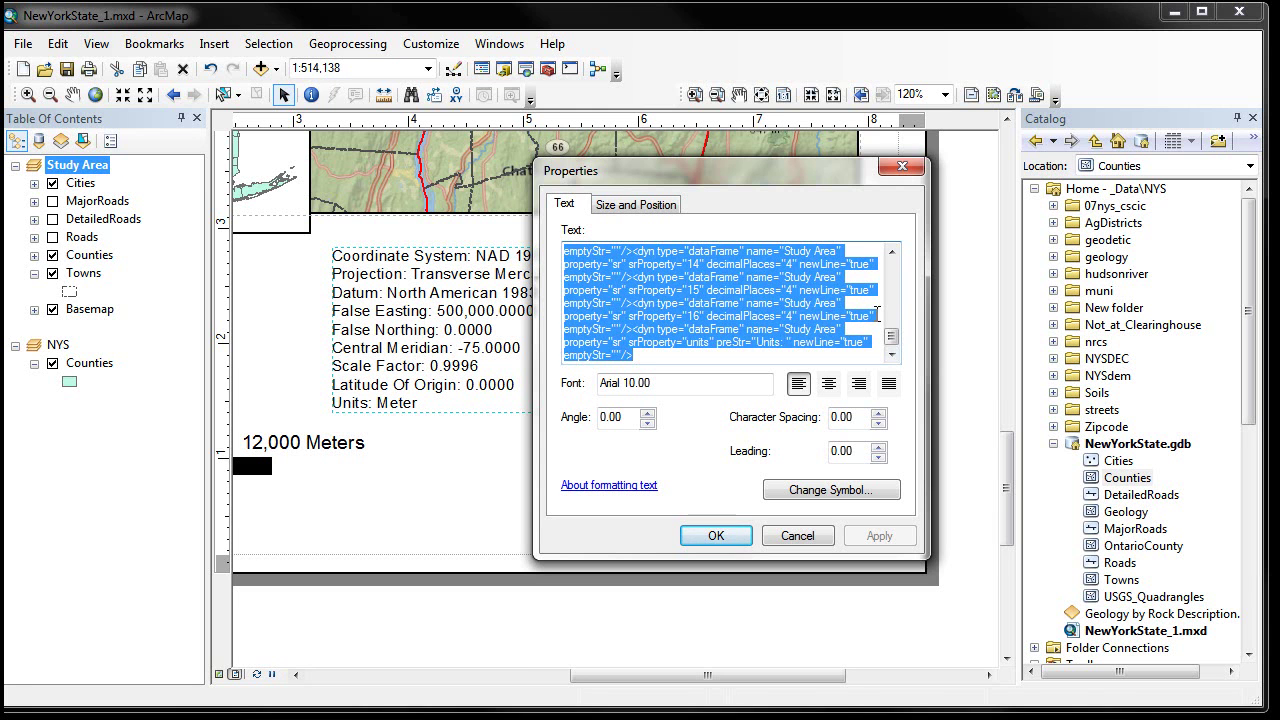
{"action": "left_click_drag", "start_coordinate": [877, 312], "coordinate": [537, 333]}
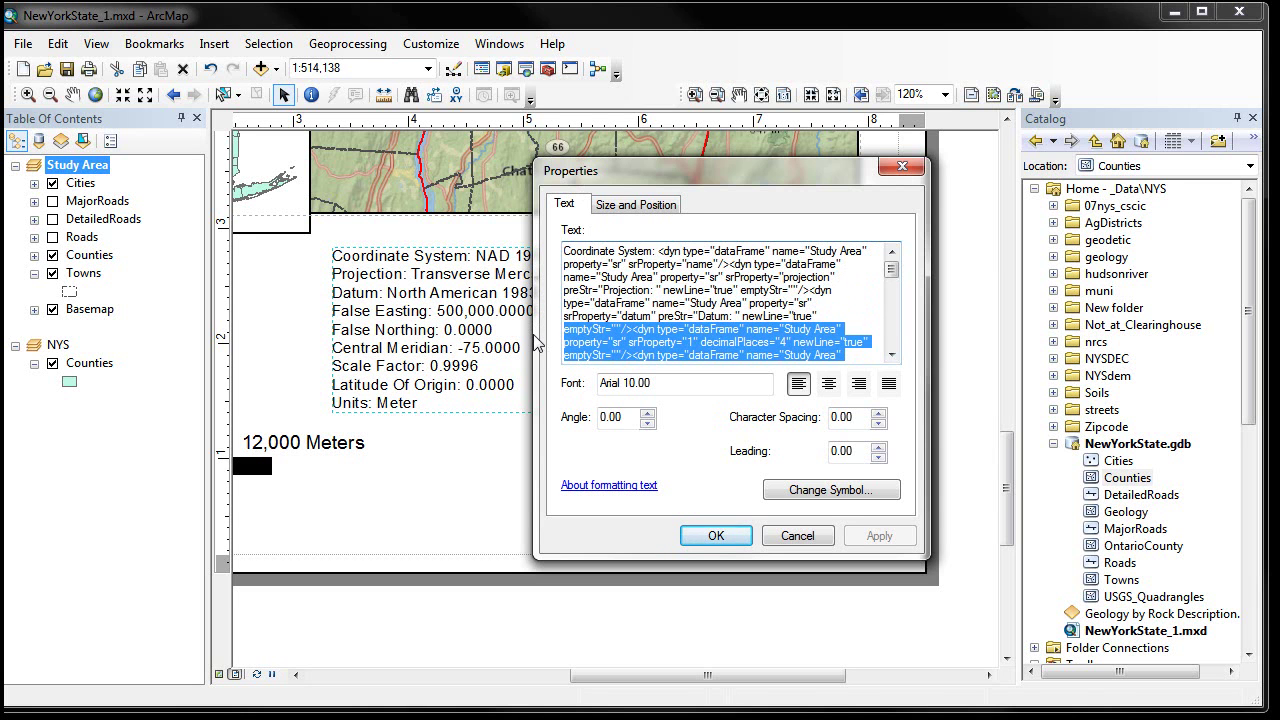
{"action": "key", "text": "Delete"}
{"action": "left_click", "coordinate": [878, 536]}
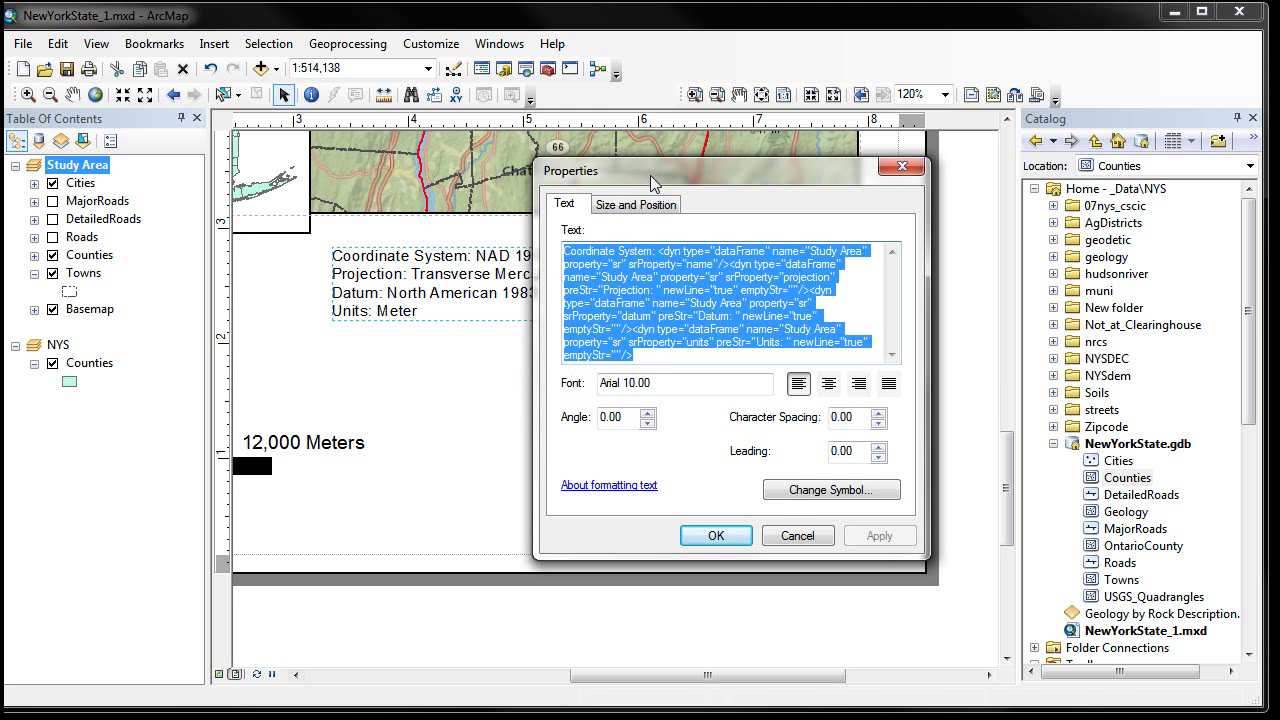
{"action": "left_click_drag", "start_coordinate": [652, 183], "coordinate": [690, 151]}
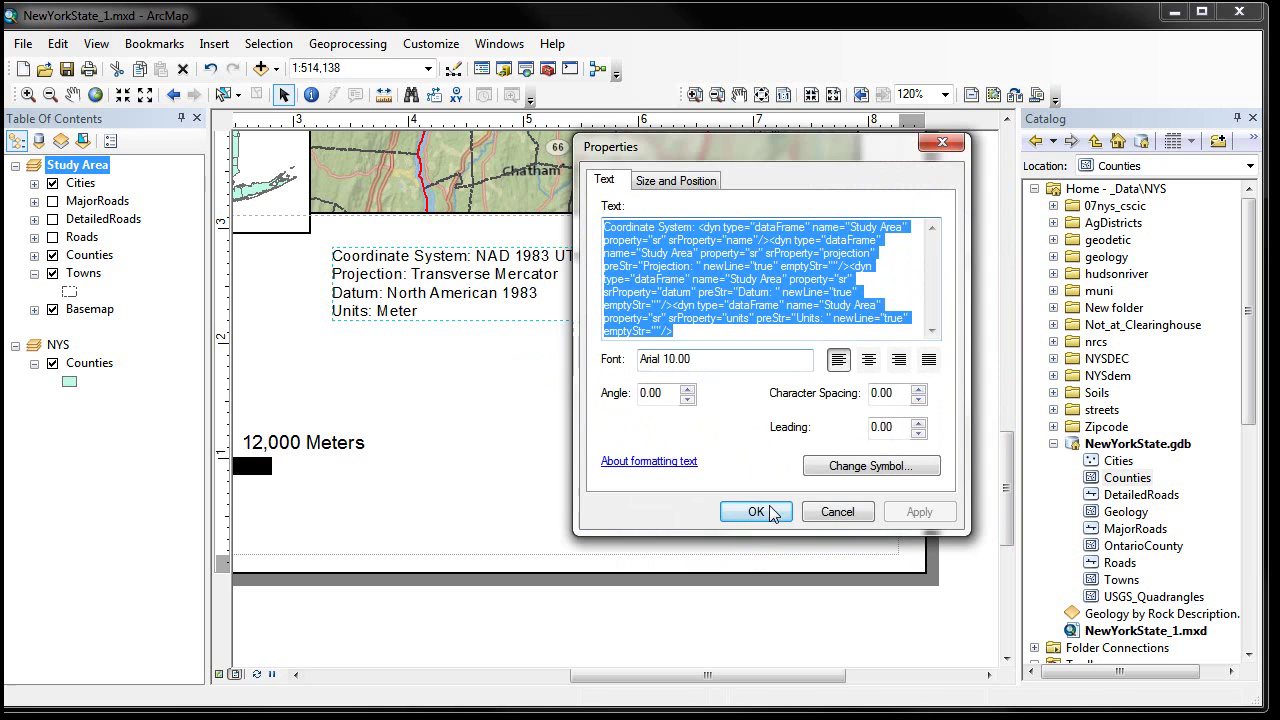
{"action": "left_click", "coordinate": [757, 512]}
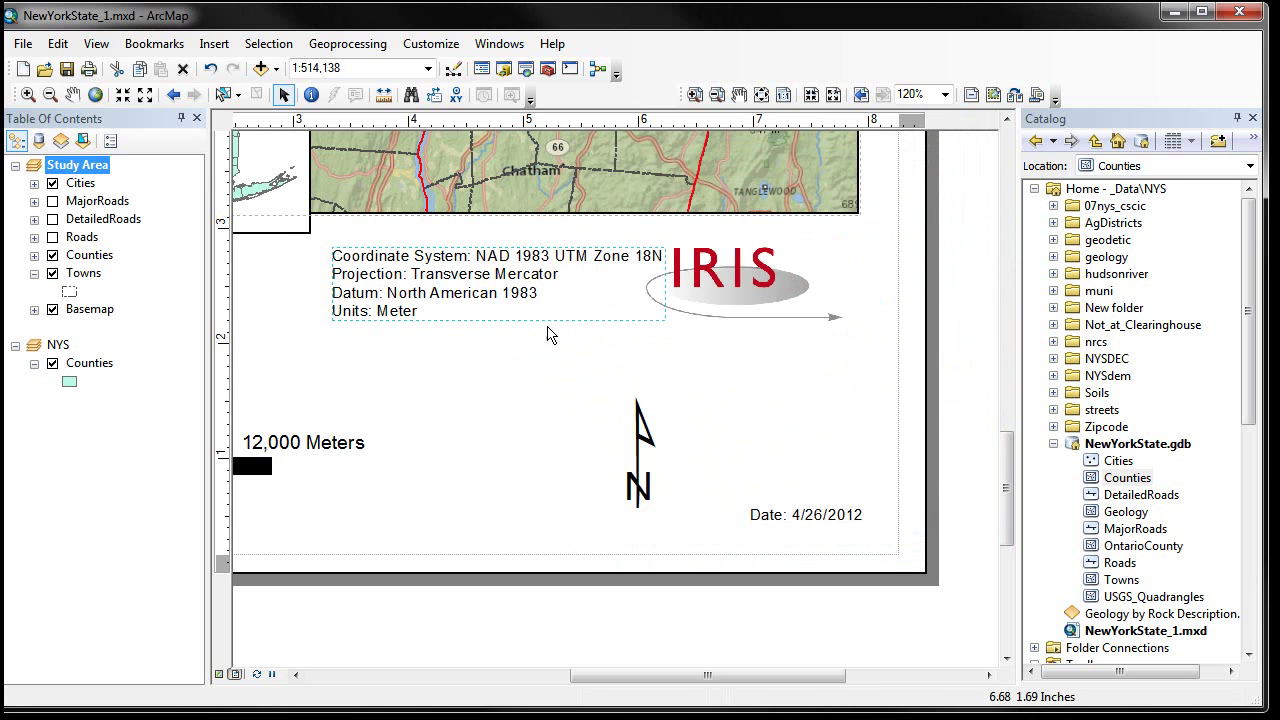
- Move the coordinate system text down-left beneath the IRIS logo, then insert service layer credits text
{"action": "left_click_drag", "start_coordinate": [483, 280], "coordinate": [458, 310]}
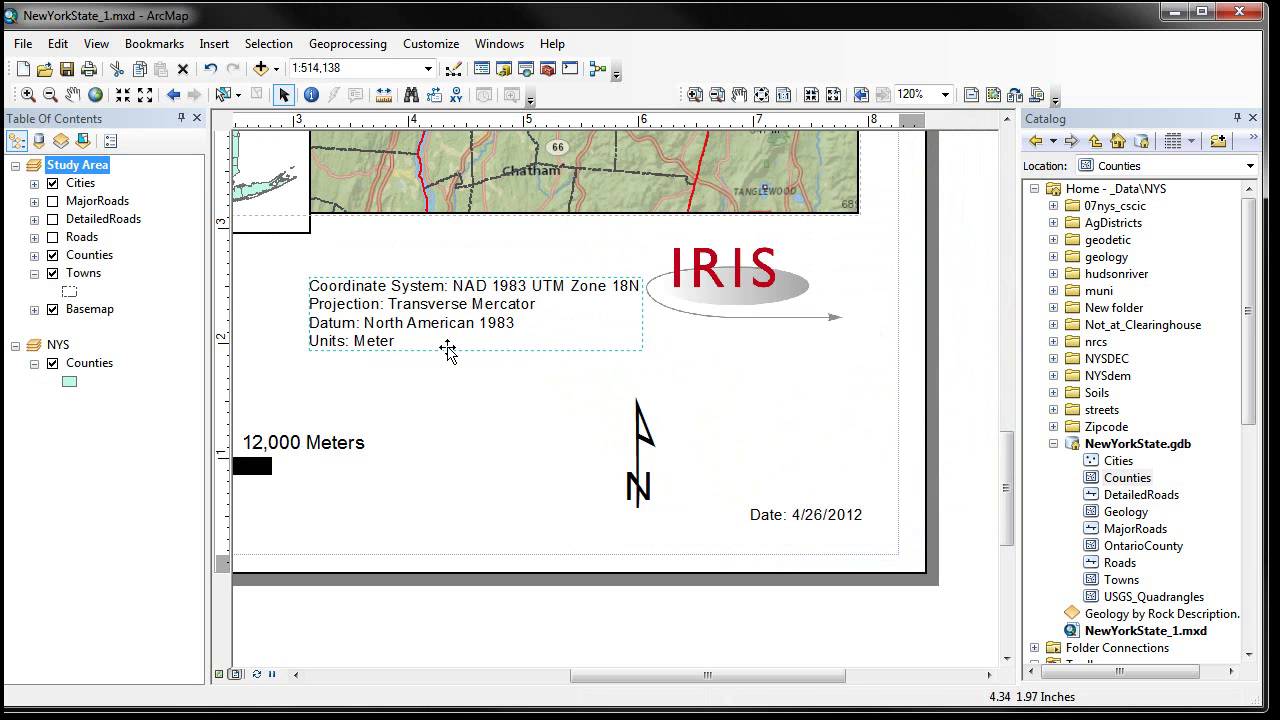
{"action": "left_click_drag", "start_coordinate": [463, 311], "coordinate": [440, 355]}
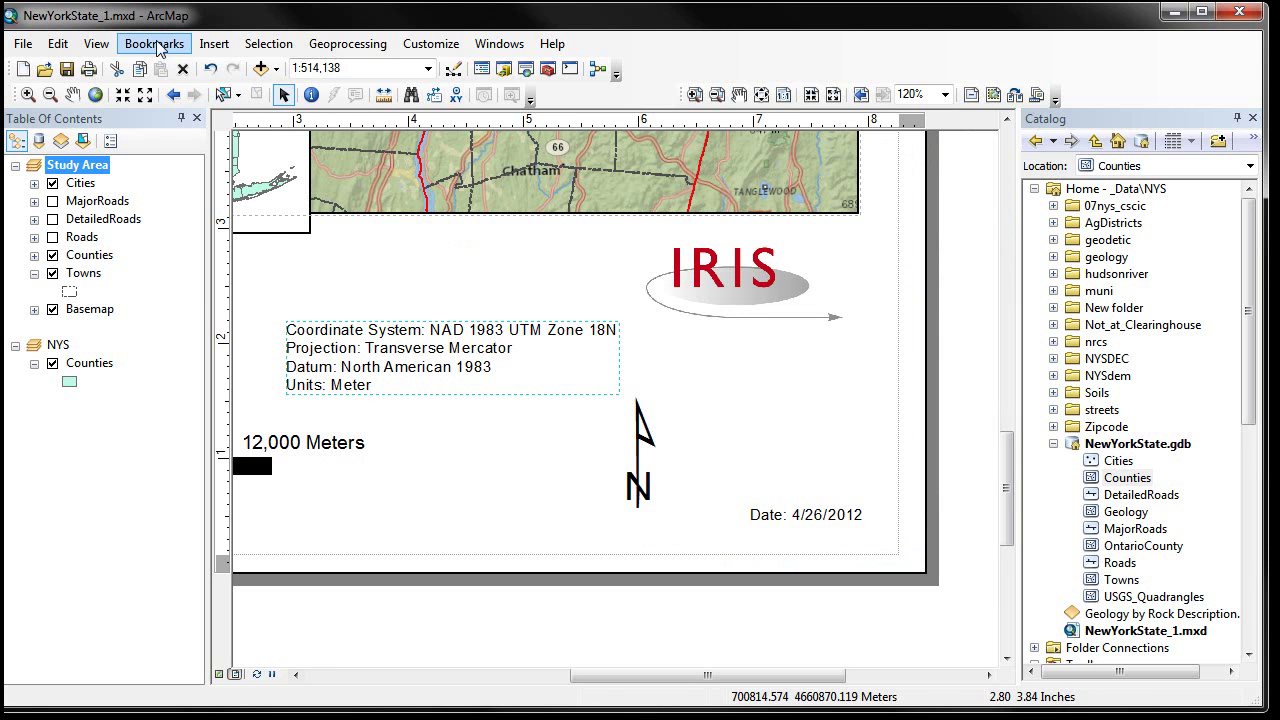
{"action": "left_click", "coordinate": [214, 43]}
{"action": "mouse_move", "coordinate": [270, 135]}
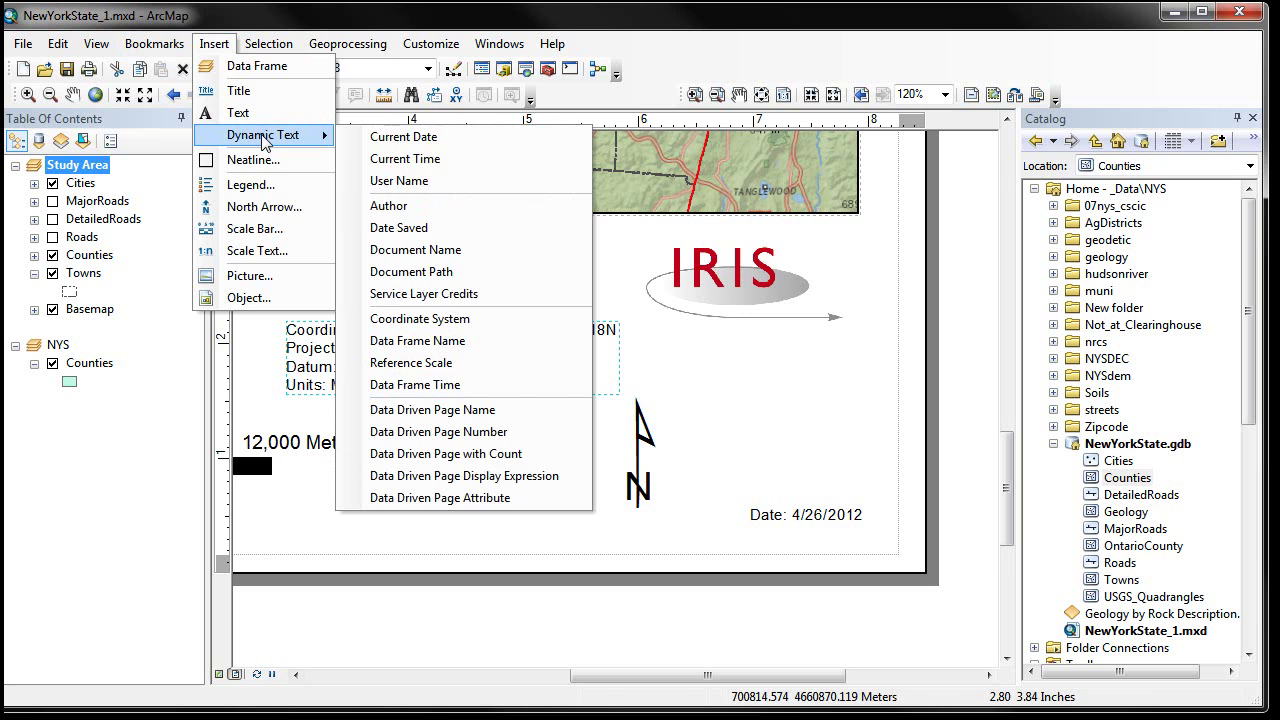
{"action": "left_click", "coordinate": [441, 294]}
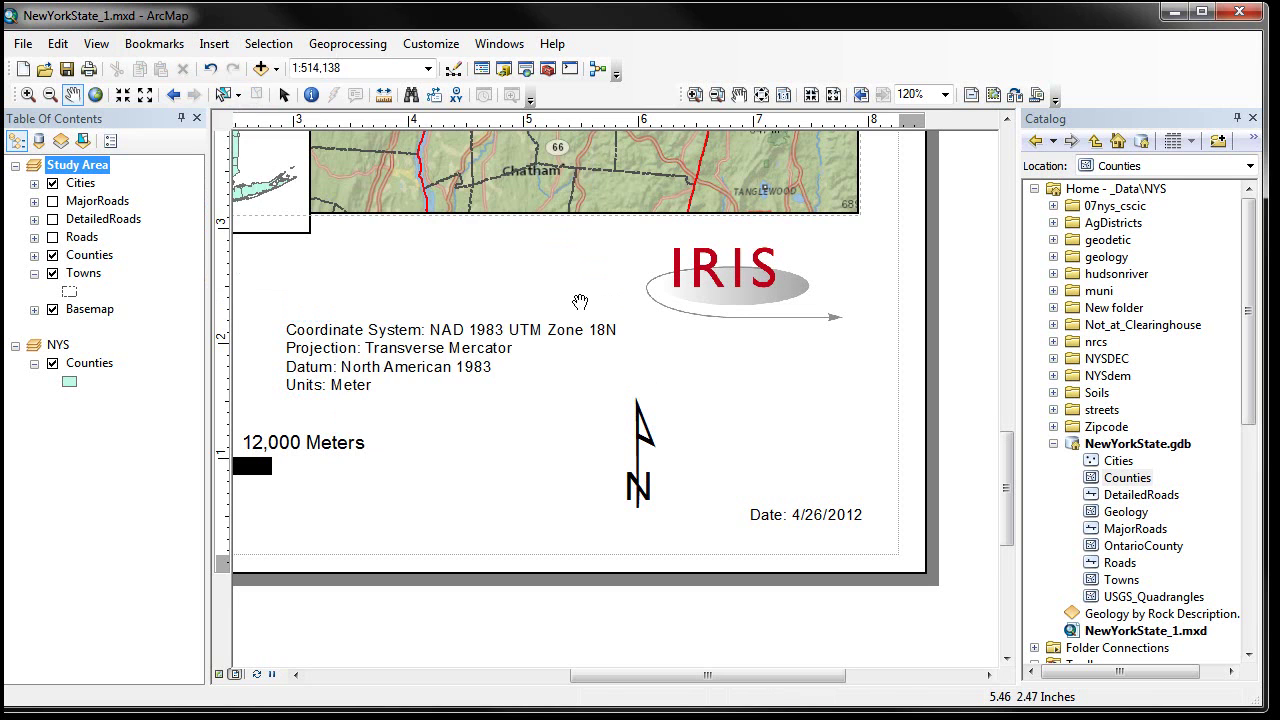
- Pan the layout downward to bring the map and locator inset into view
{"action": "left_click", "coordinate": [739, 94]}
{"action": "left_click_drag", "start_coordinate": [638, 306], "coordinate": [661, 504]}
{"action": "left_click_drag", "start_coordinate": [571, 449], "coordinate": [627, 431]}
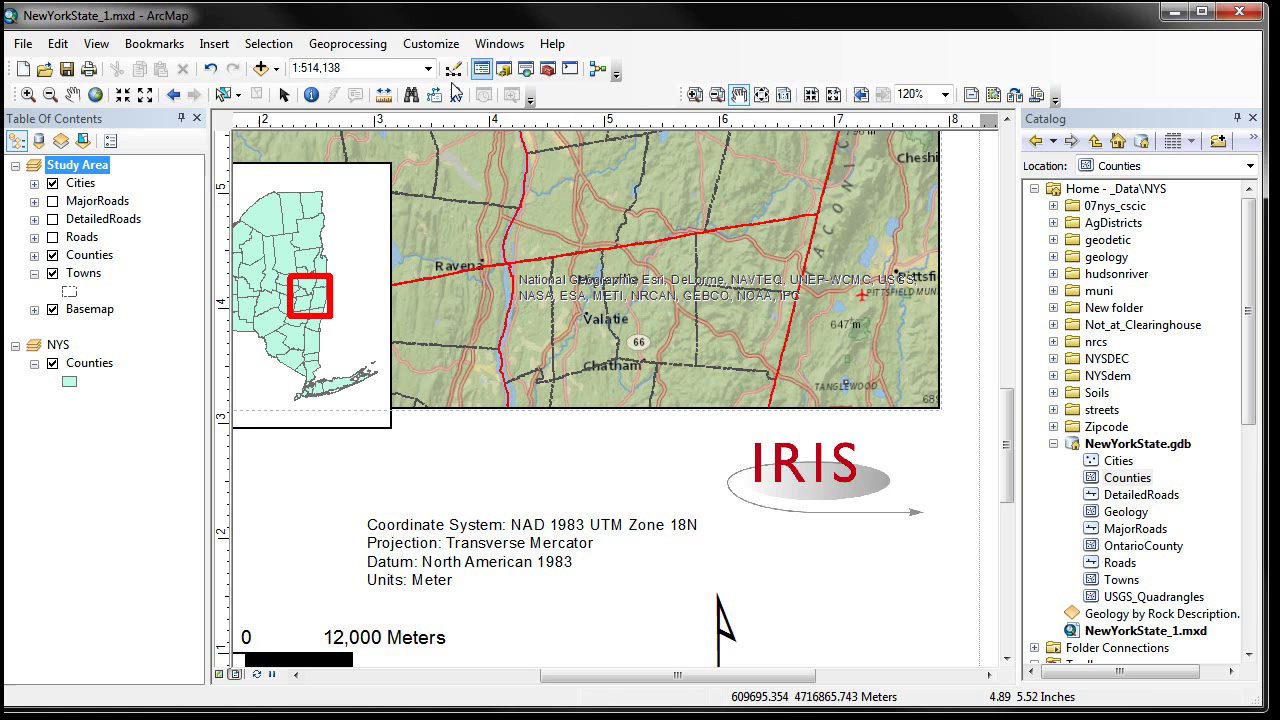
- Add service layer credits text, drag it below the map, then undo so it's removed
{"action": "left_click", "coordinate": [224, 48]}
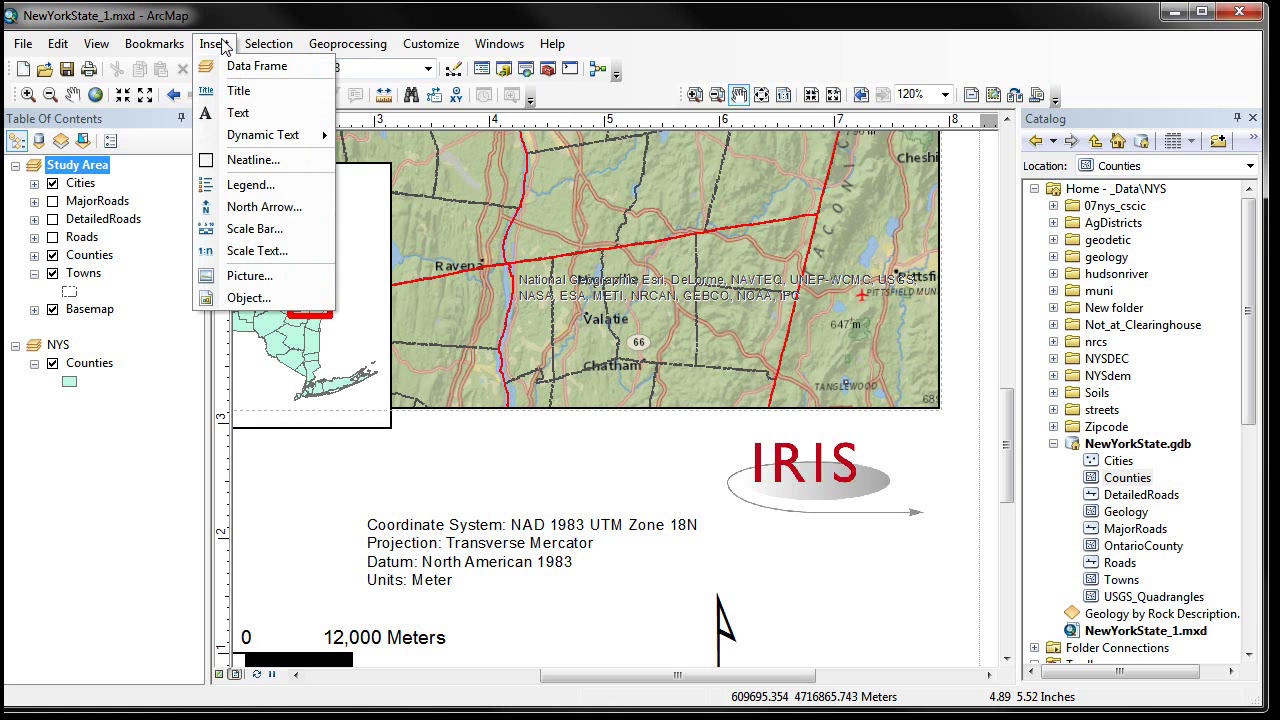
{"action": "mouse_move", "coordinate": [287, 145]}
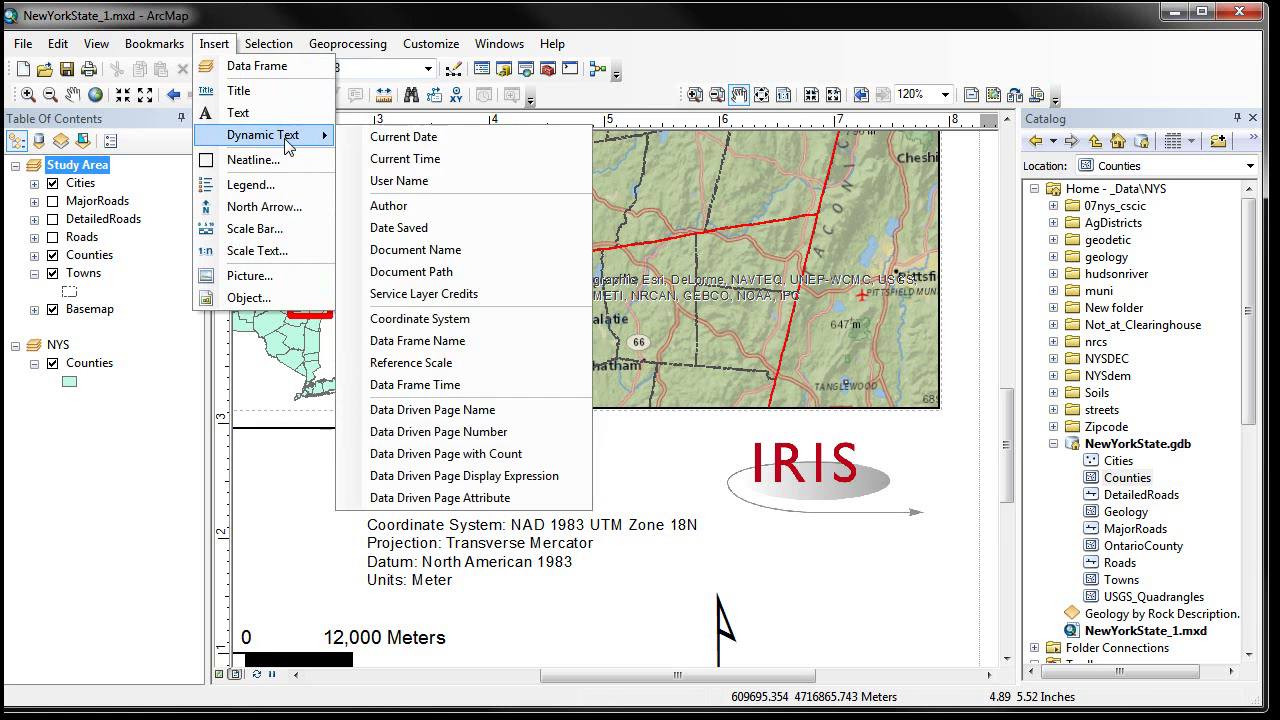
{"action": "left_click", "coordinate": [491, 299]}
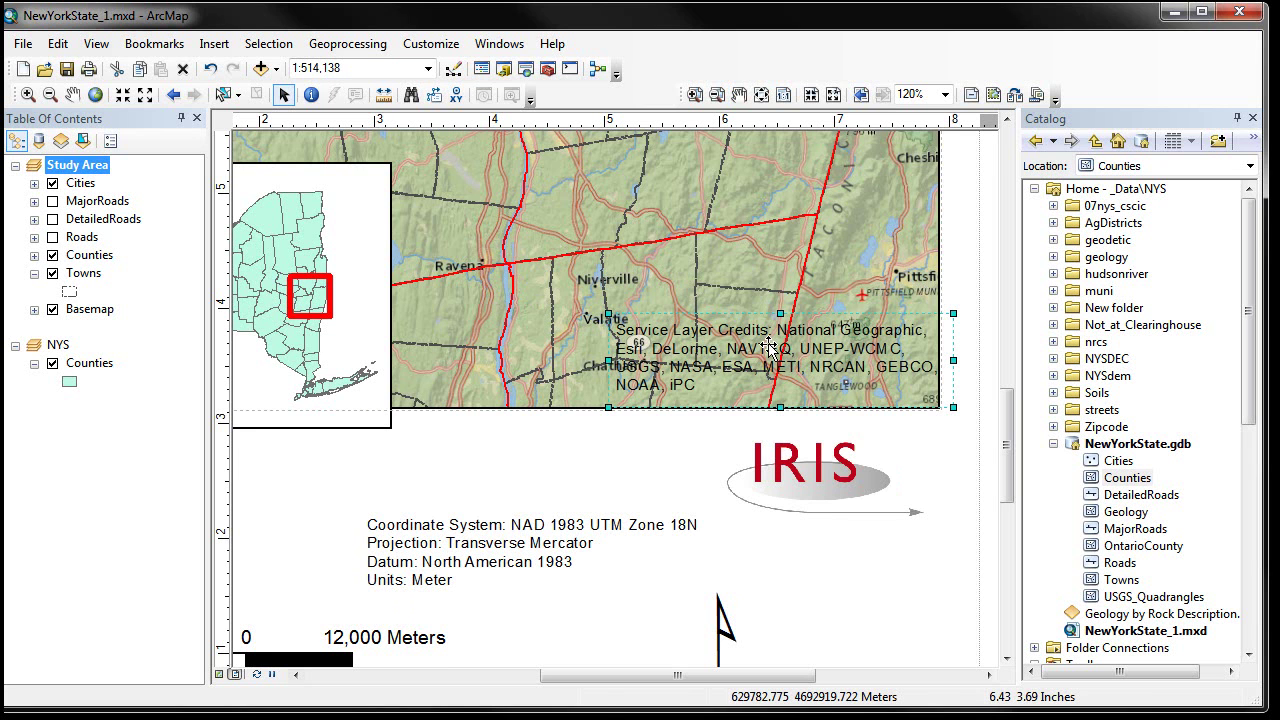
{"action": "left_click_drag", "start_coordinate": [769, 347], "coordinate": [545, 450]}
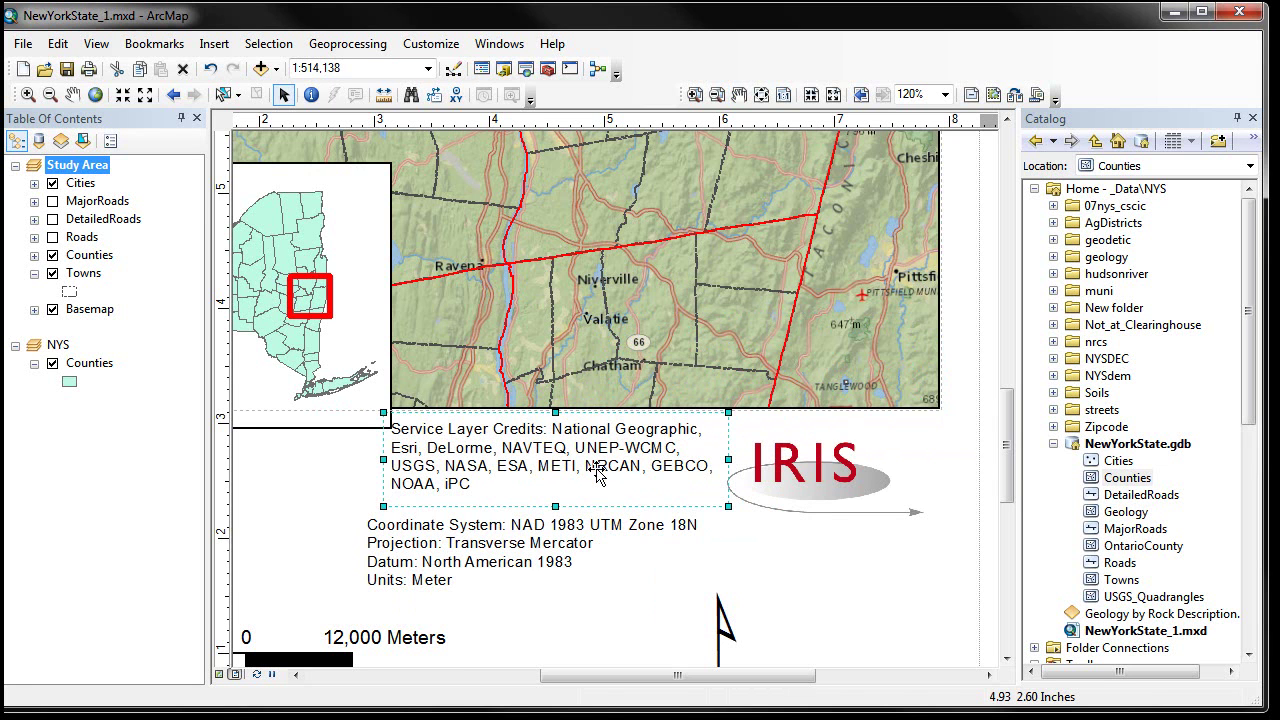
{"action": "left_click_drag", "start_coordinate": [546, 464], "coordinate": [789, 563]}
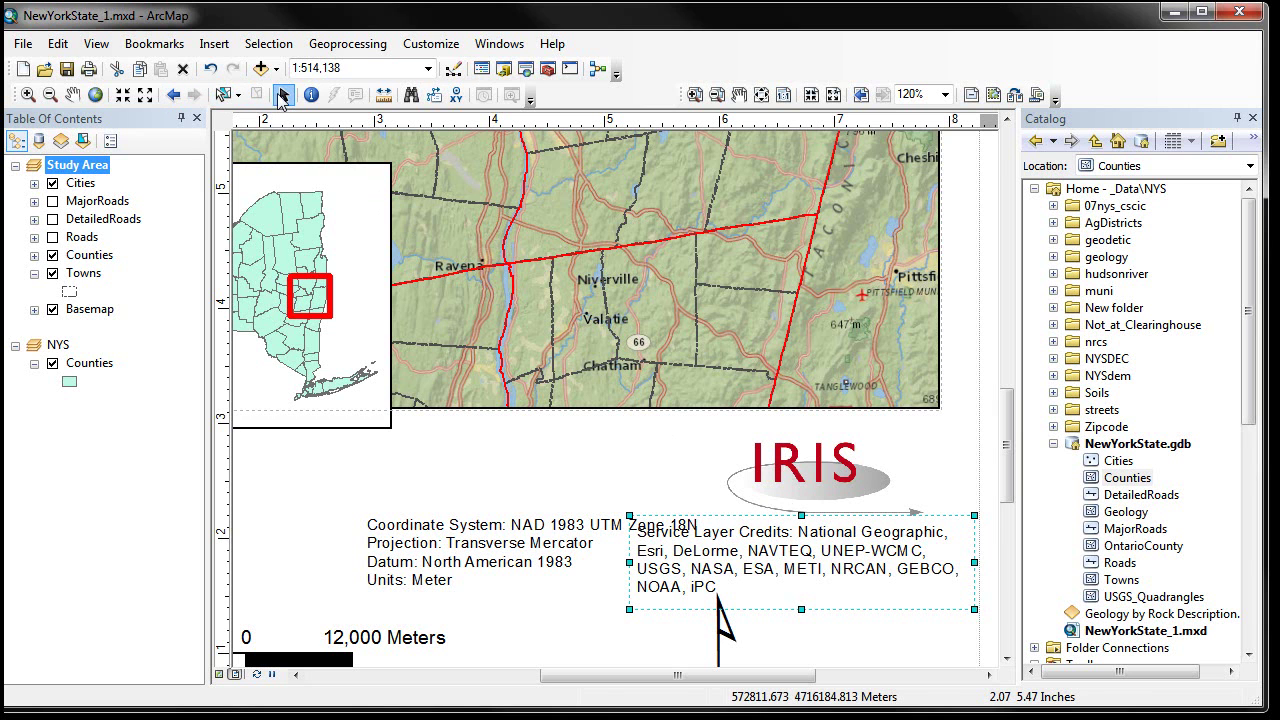
{"action": "key", "text": "ctrl+z"}
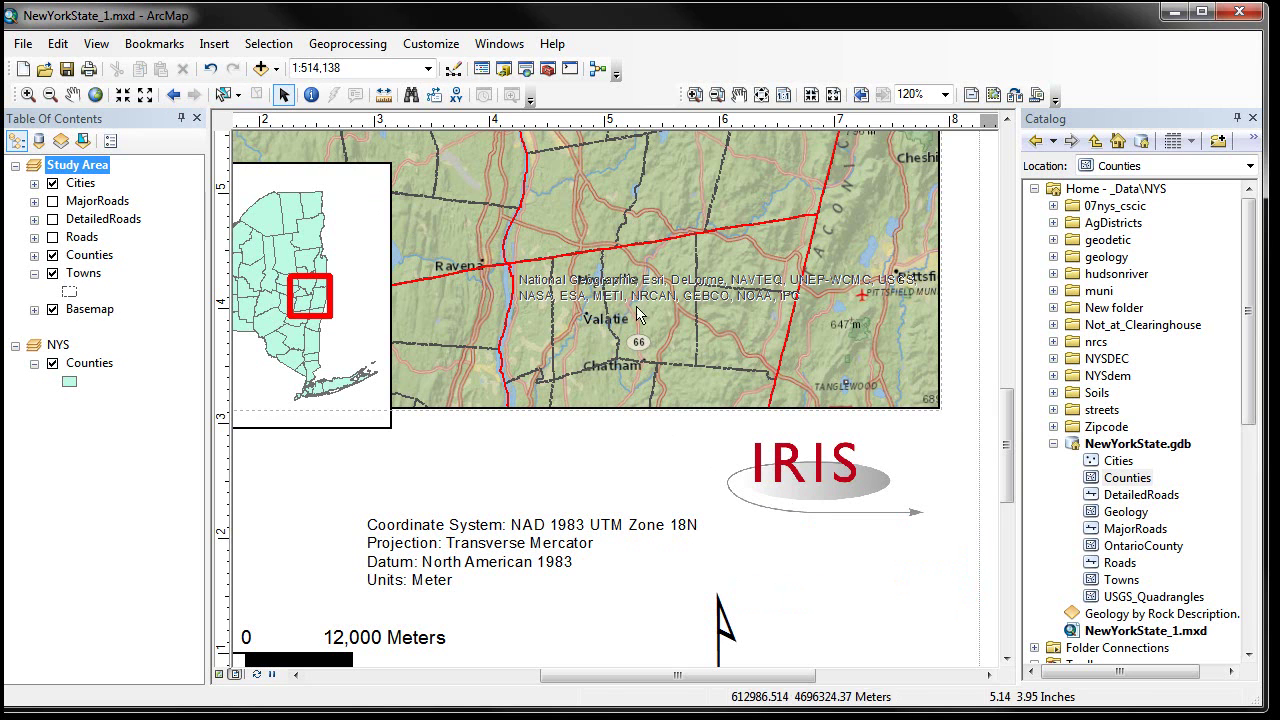
{"action": "key", "text": "alt"}
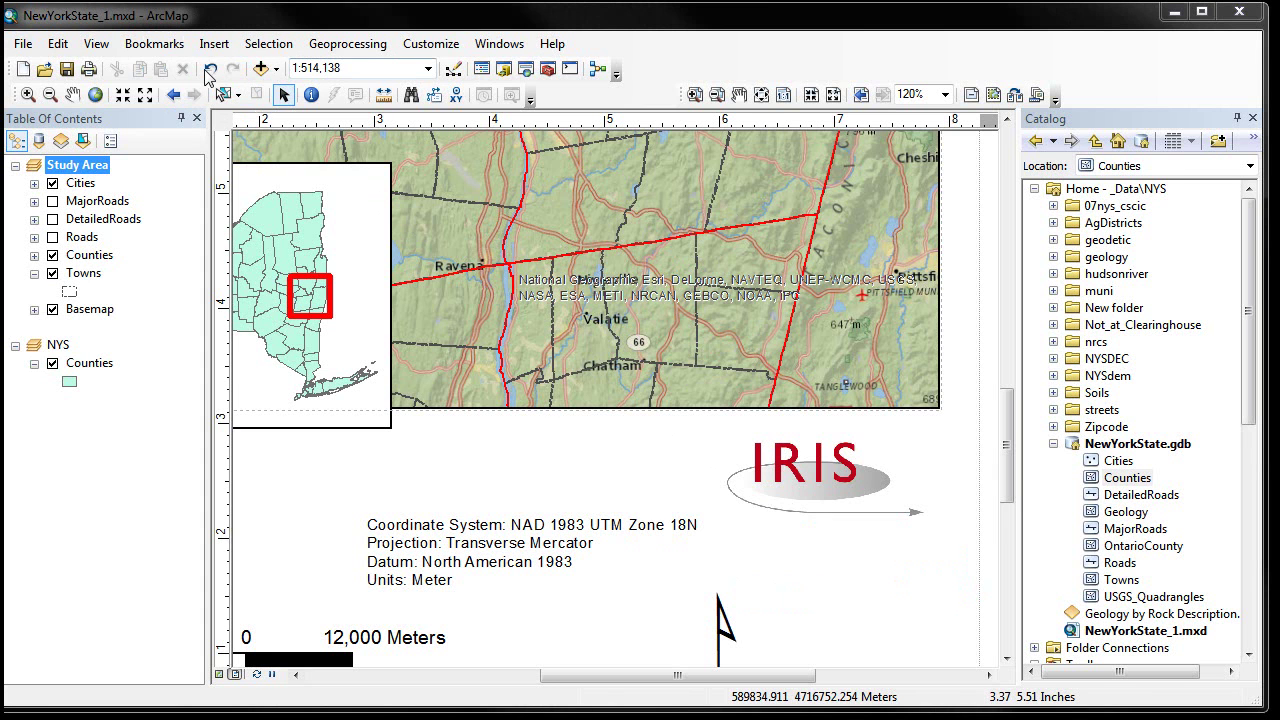
- Switch to data view at full extent and remove the NYS data frame from the Table of Contents
{"action": "left_click", "coordinate": [97, 47]}
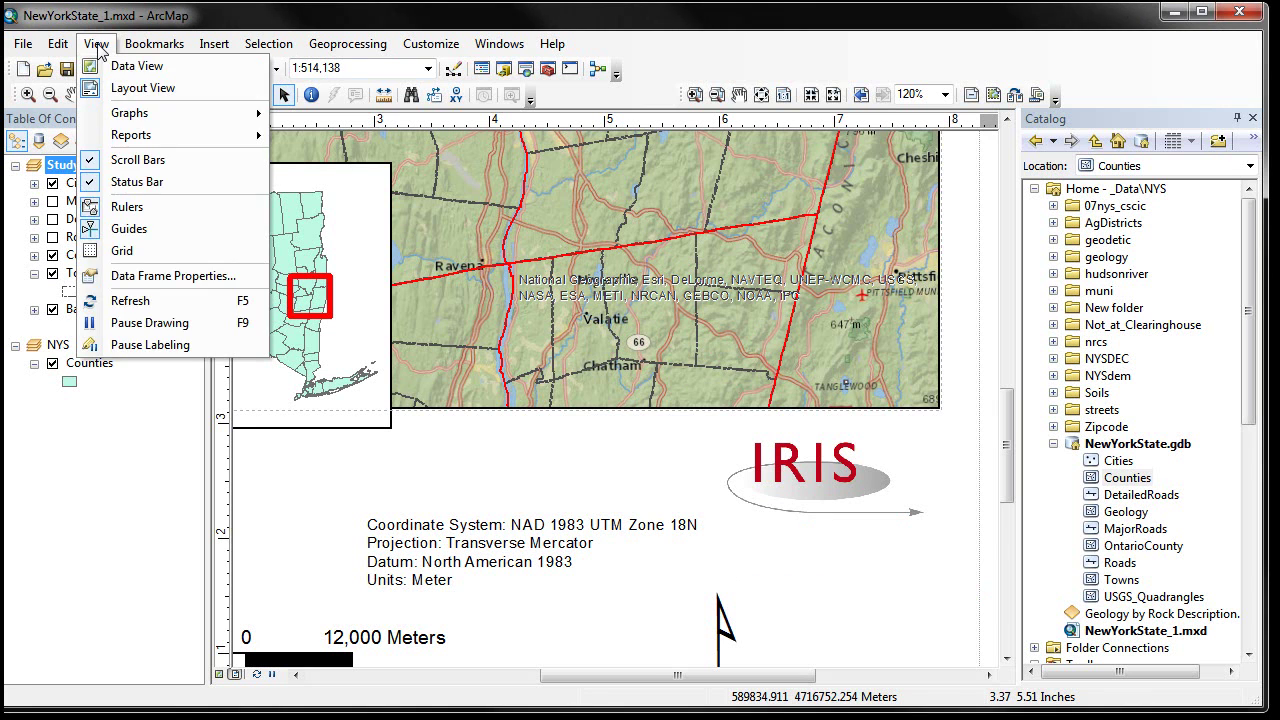
{"action": "left_click", "coordinate": [97, 47]}
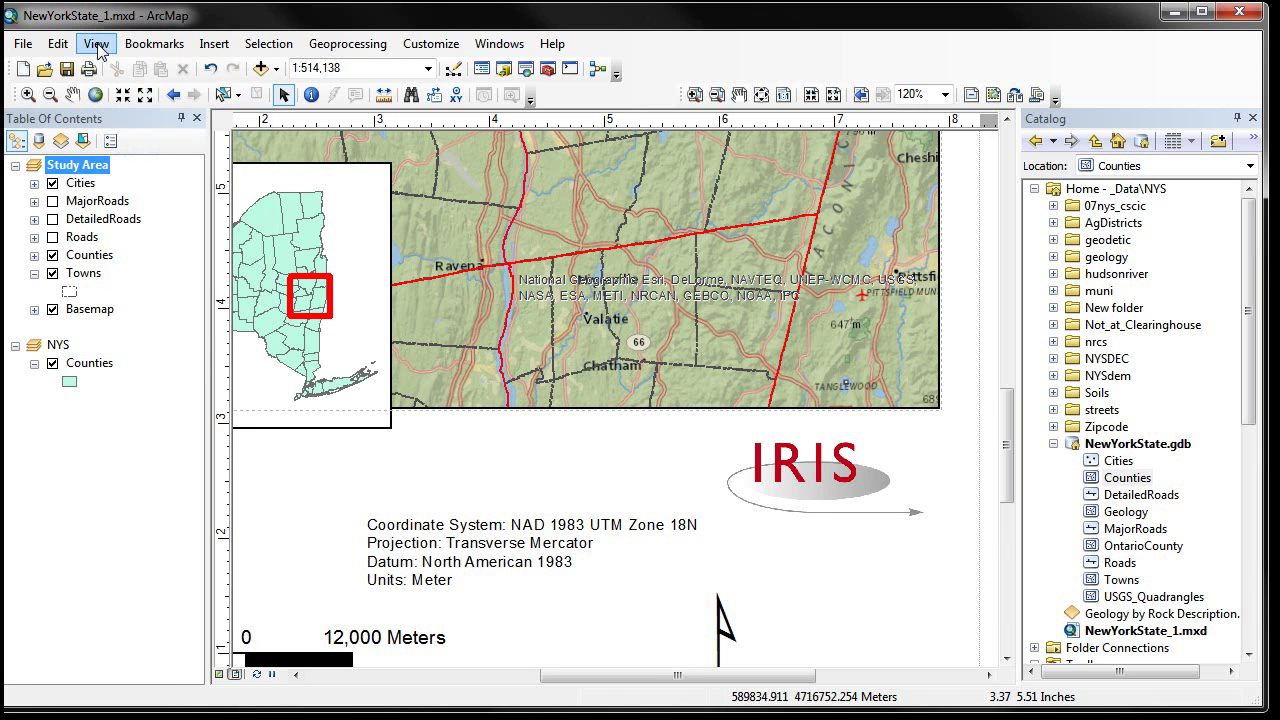
{"action": "left_click", "coordinate": [220, 676]}
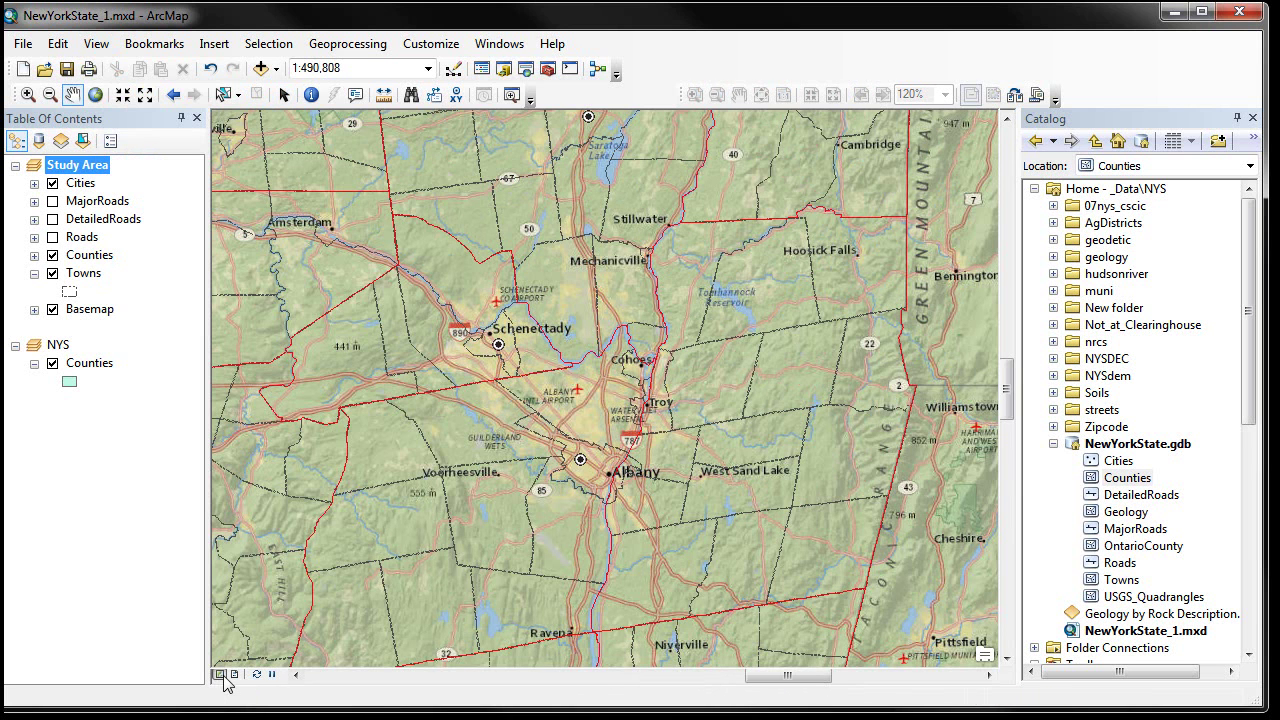
{"action": "left_click", "coordinate": [97, 97]}
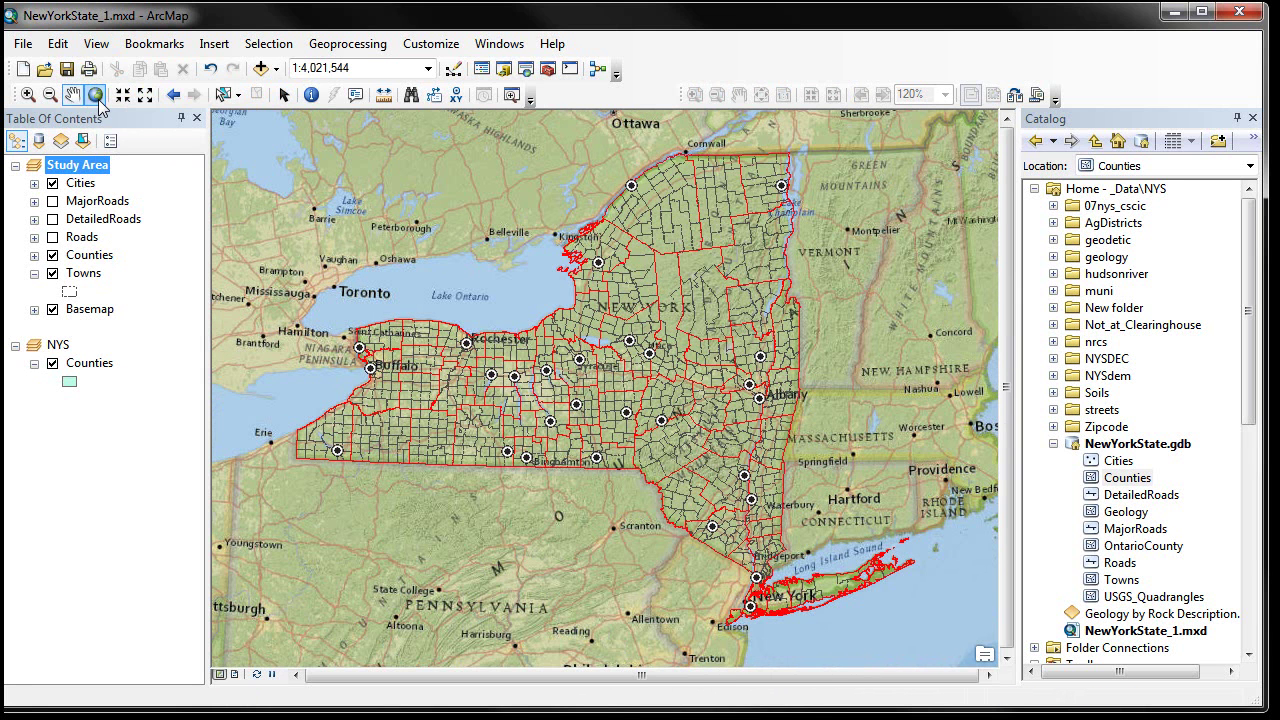
{"action": "right_click", "coordinate": [68, 347]}
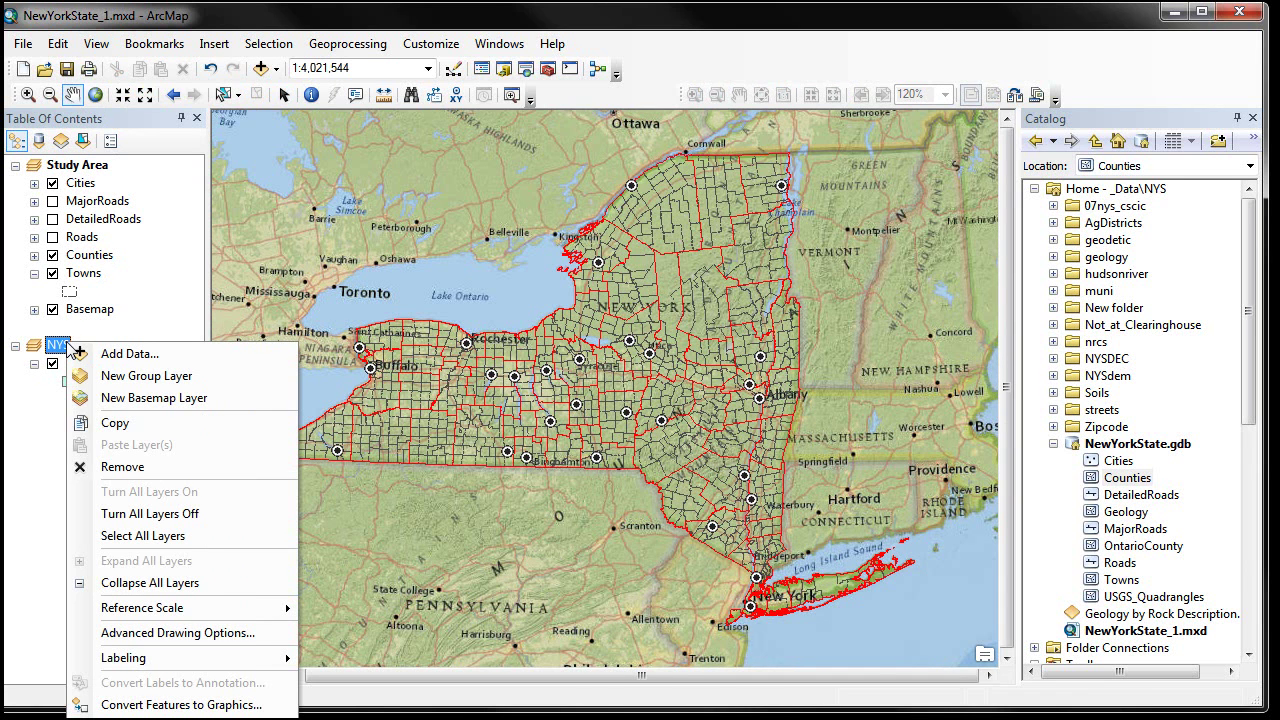
{"action": "left_click", "coordinate": [138, 474]}
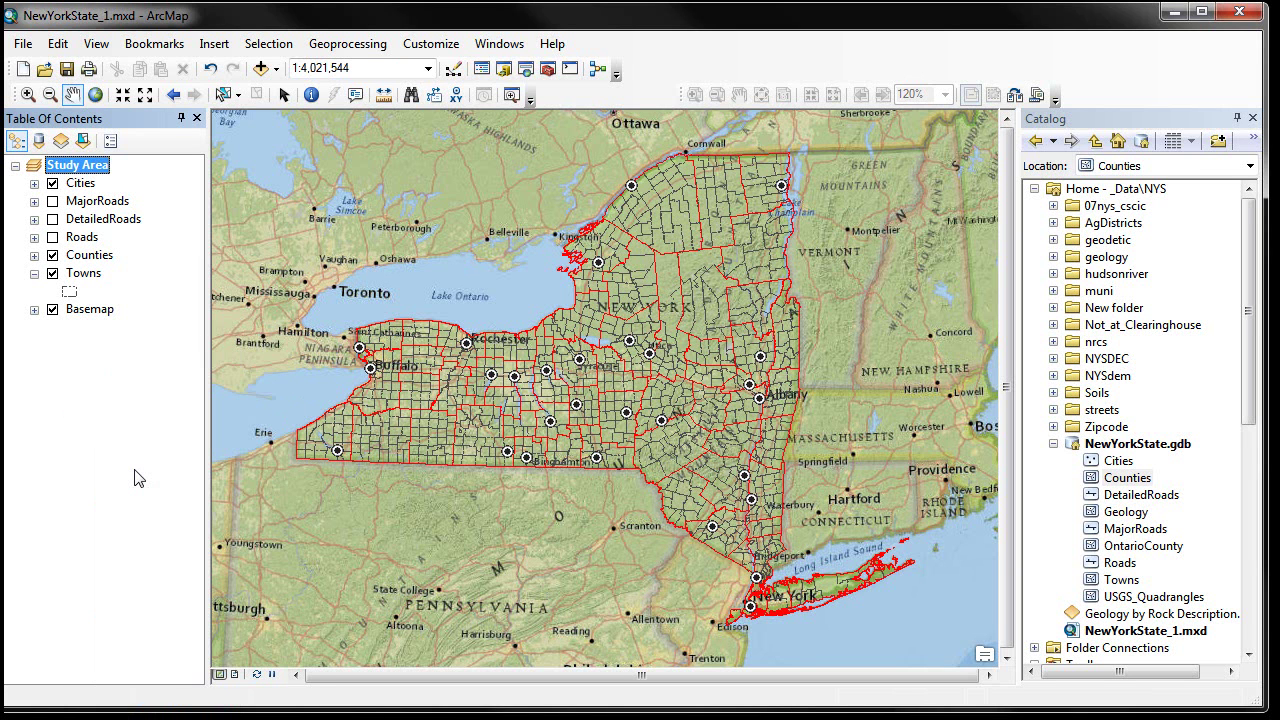
{"action": "left_click", "coordinate": [183, 453]}
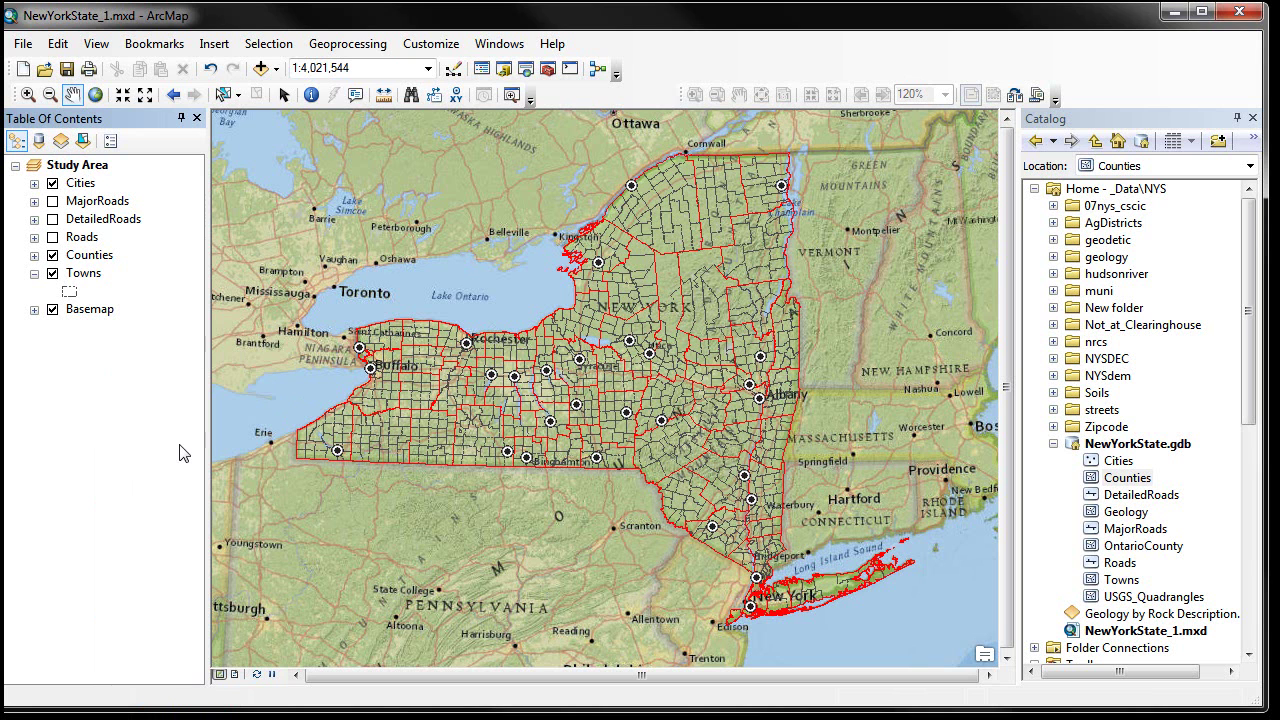
- Add OntarioCounty from the geodatabase to the map, turn it on, and move it below Towns
{"action": "left_click", "coordinate": [349, 49]}
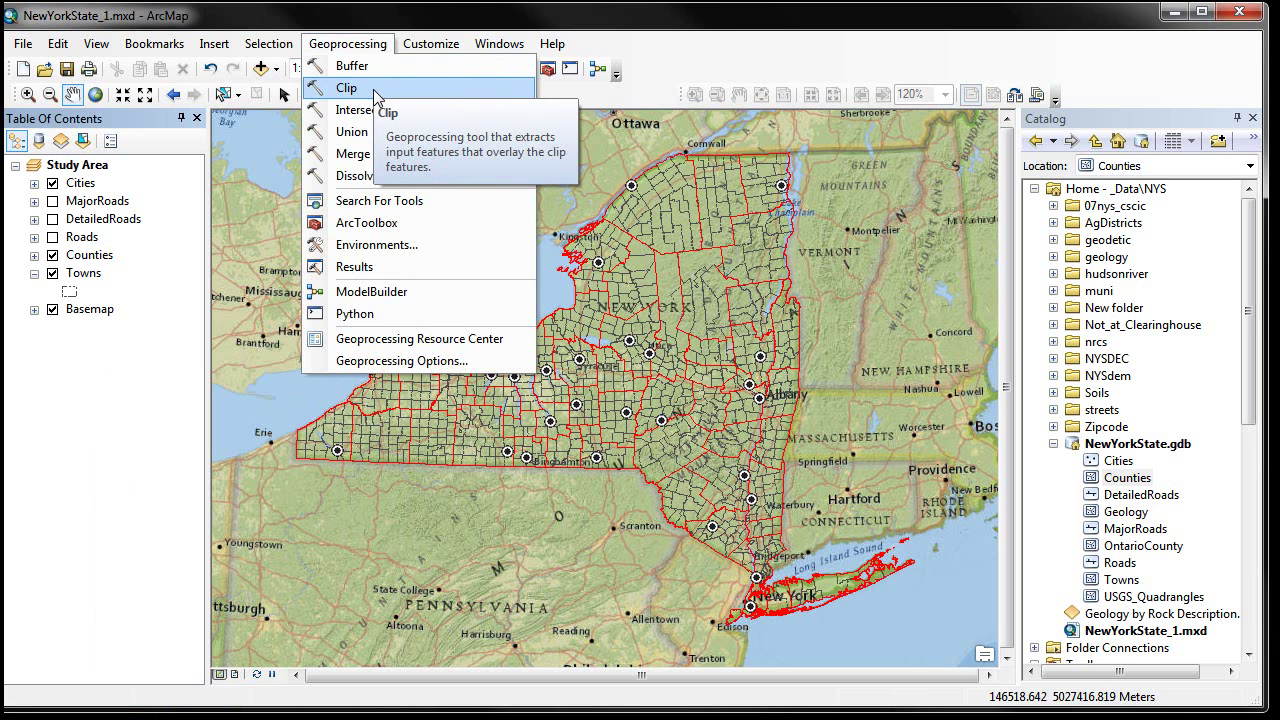
{"action": "left_click", "coordinate": [686, 61]}
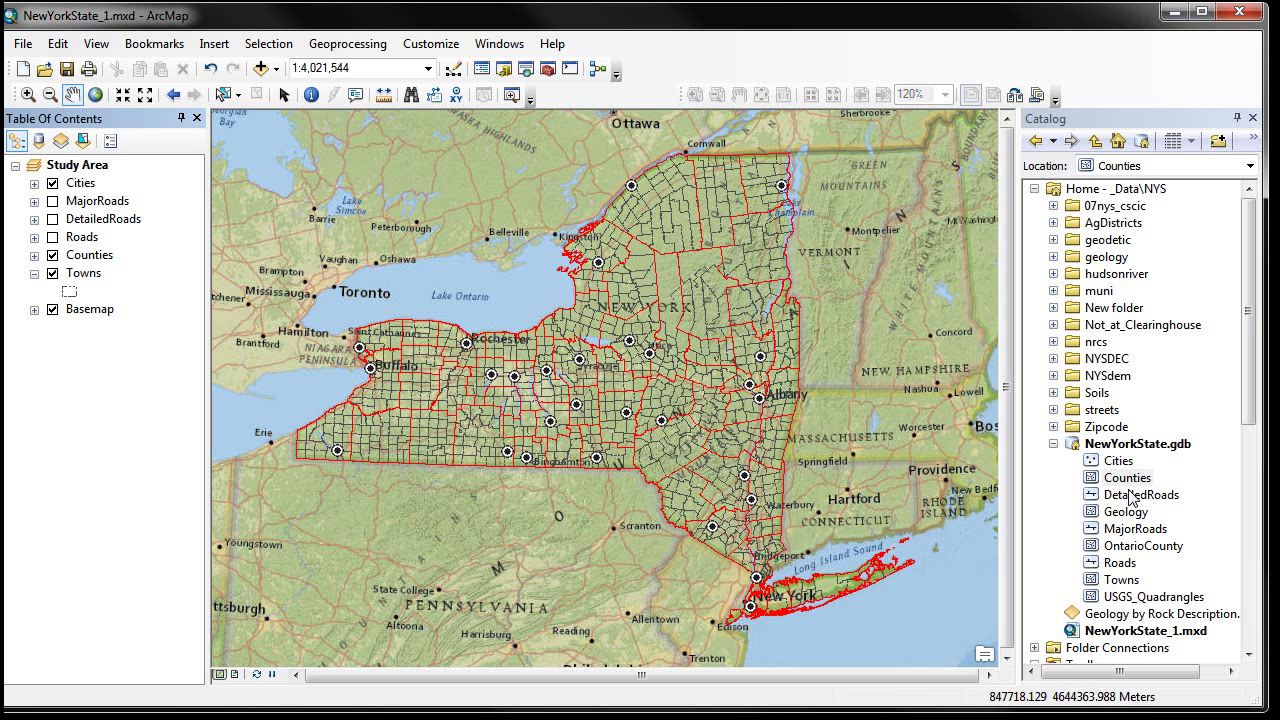
{"action": "left_click_drag", "start_coordinate": [1140, 546], "coordinate": [88, 270]}
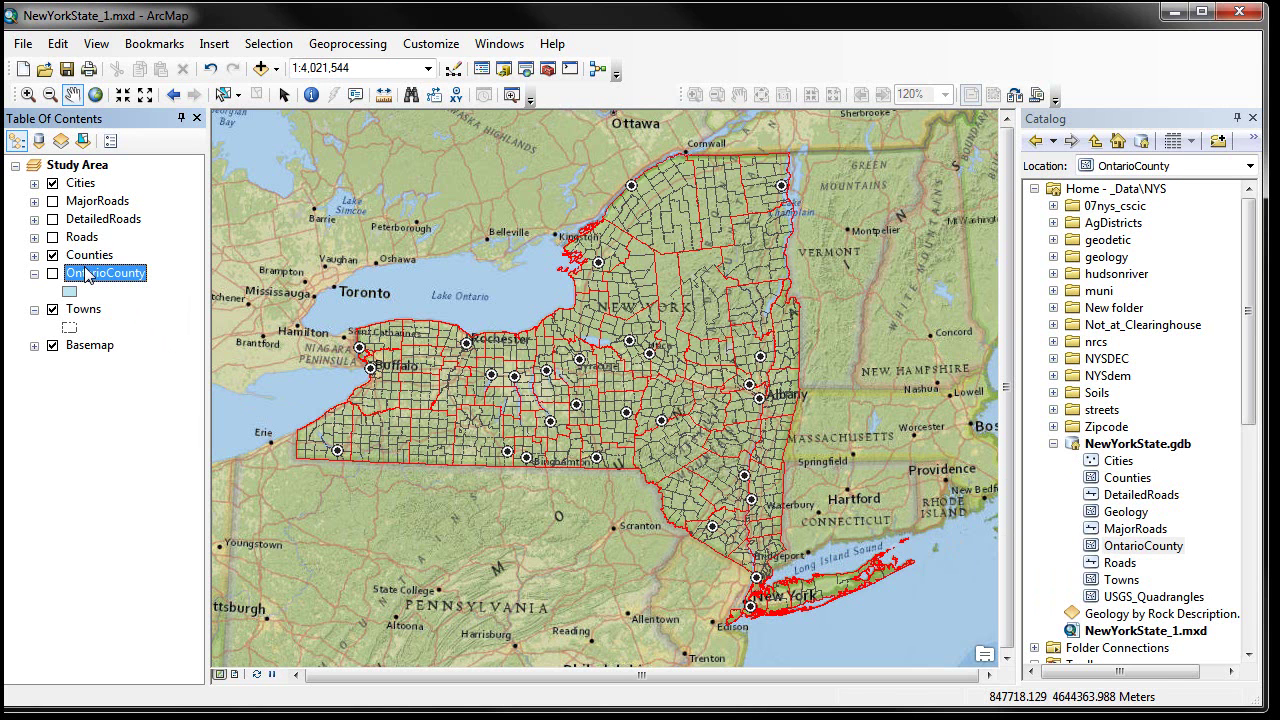
{"action": "left_click", "coordinate": [53, 274]}
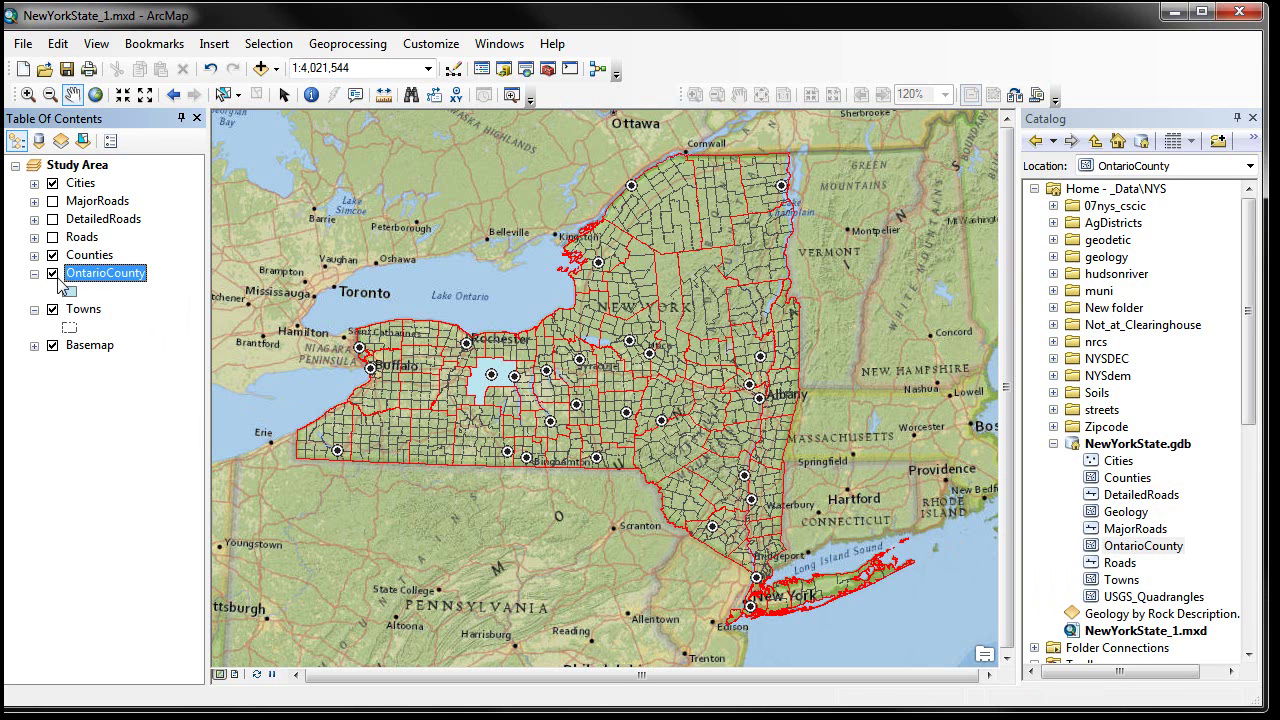
{"action": "left_click_drag", "start_coordinate": [78, 282], "coordinate": [74, 332]}
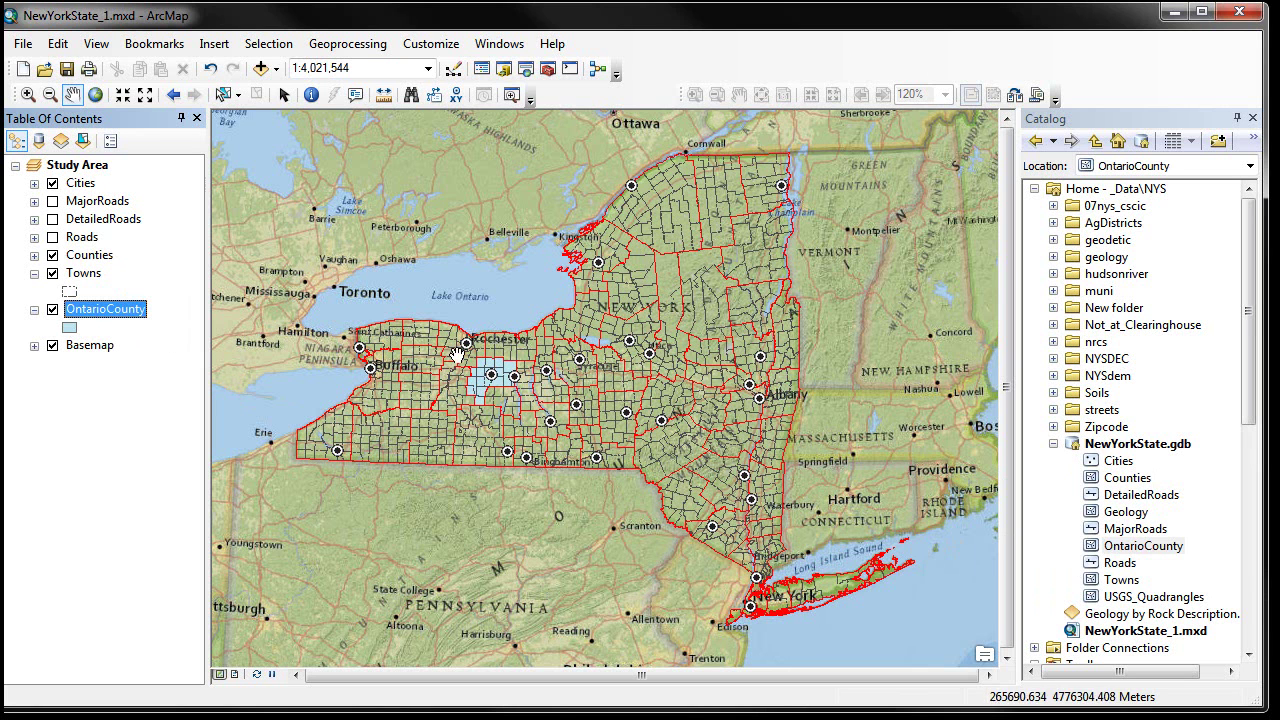
{"action": "left_click", "coordinate": [28, 94]}
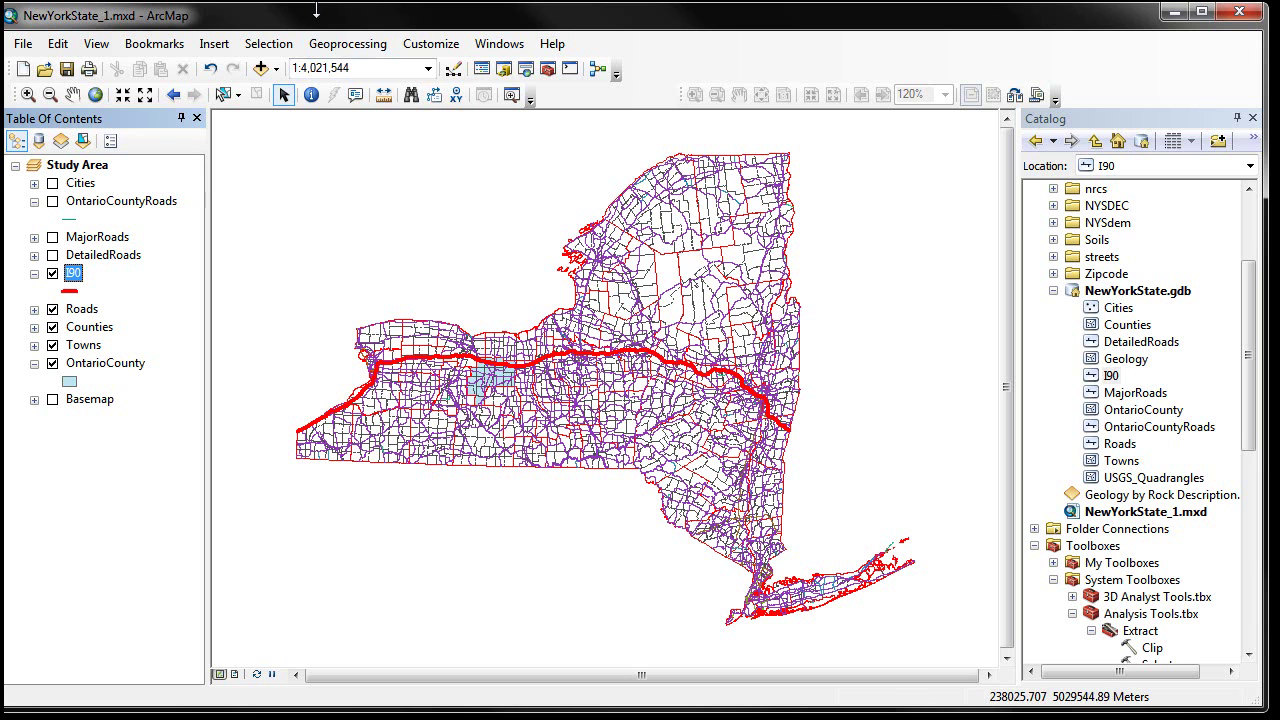
- Set up the Buffer tool with I90 as input and a 10 Kilometers distance
{"action": "left_click", "coordinate": [341, 54]}
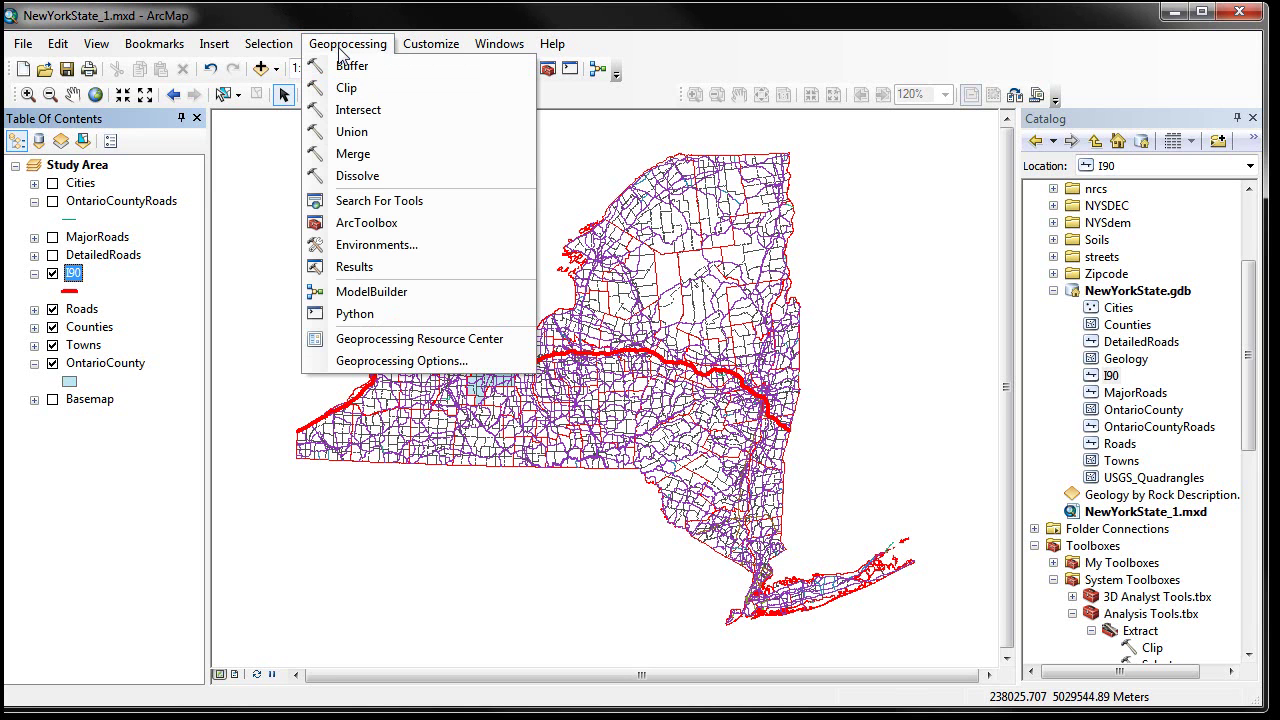
{"action": "left_click", "coordinate": [354, 66]}
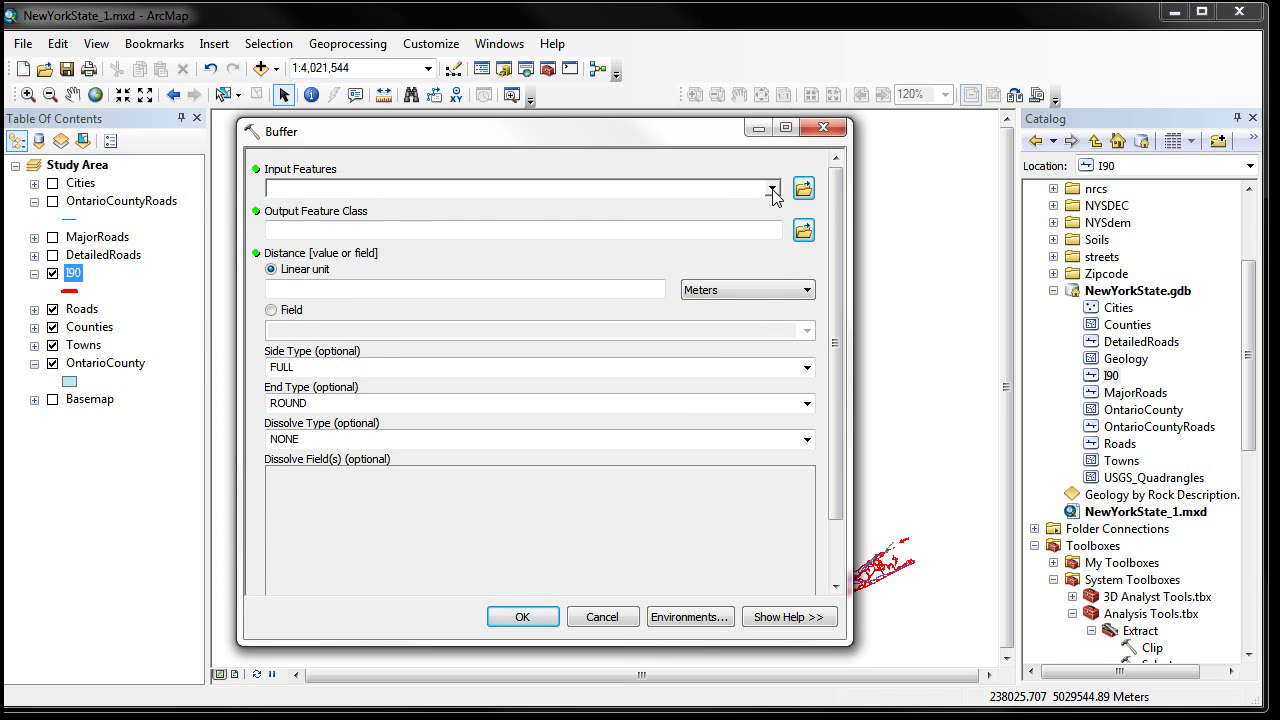
{"action": "left_click", "coordinate": [772, 190]}
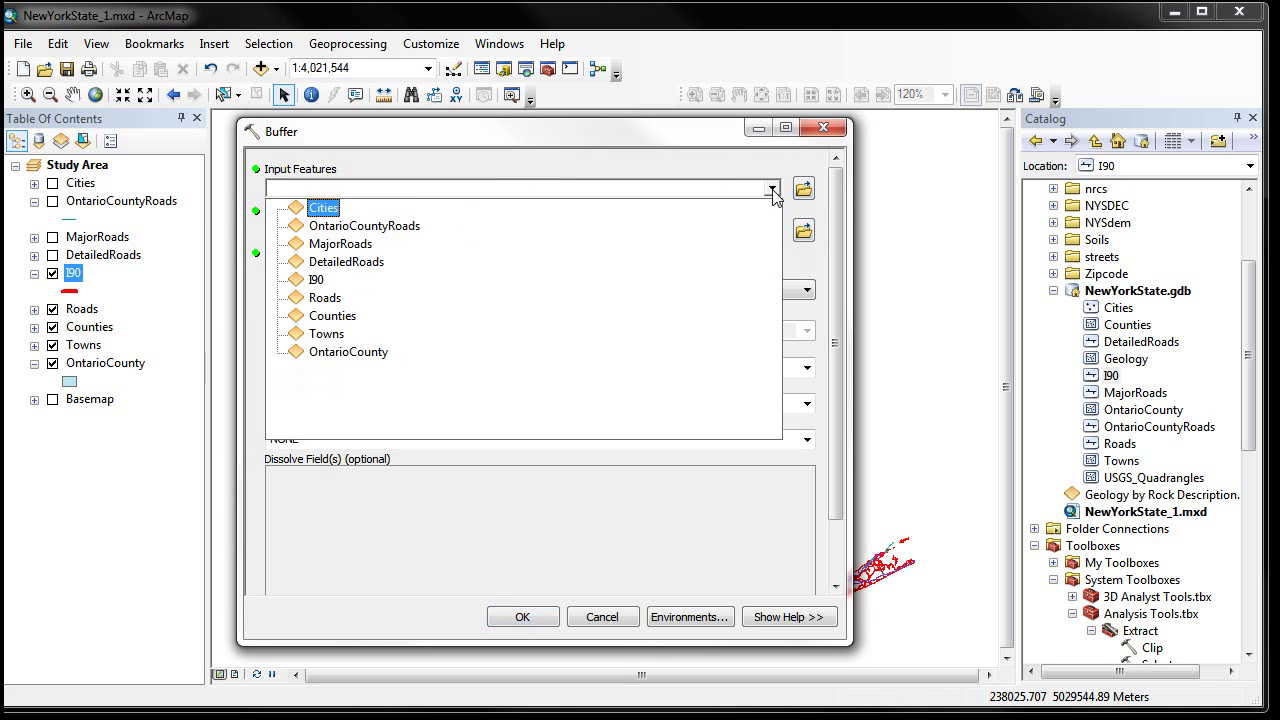
{"action": "left_click", "coordinate": [345, 280]}
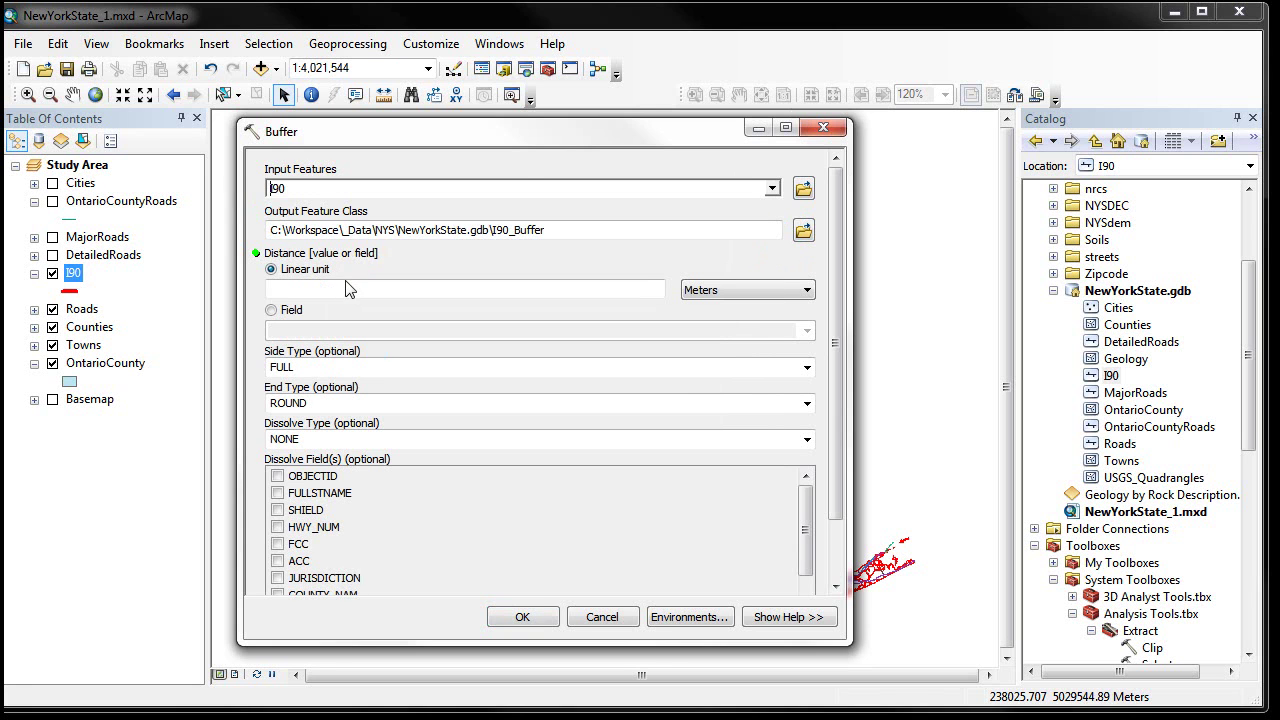
{"action": "left_click", "coordinate": [548, 230]}
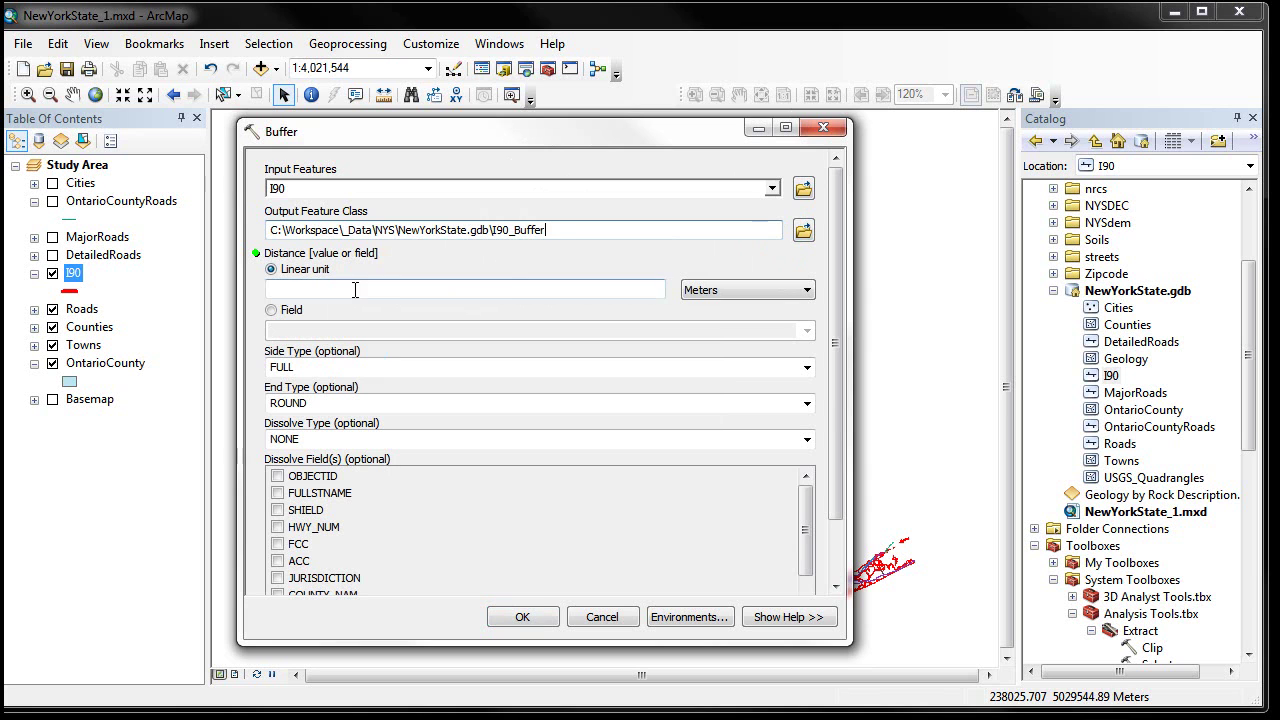
{"action": "left_click", "coordinate": [647, 290]}
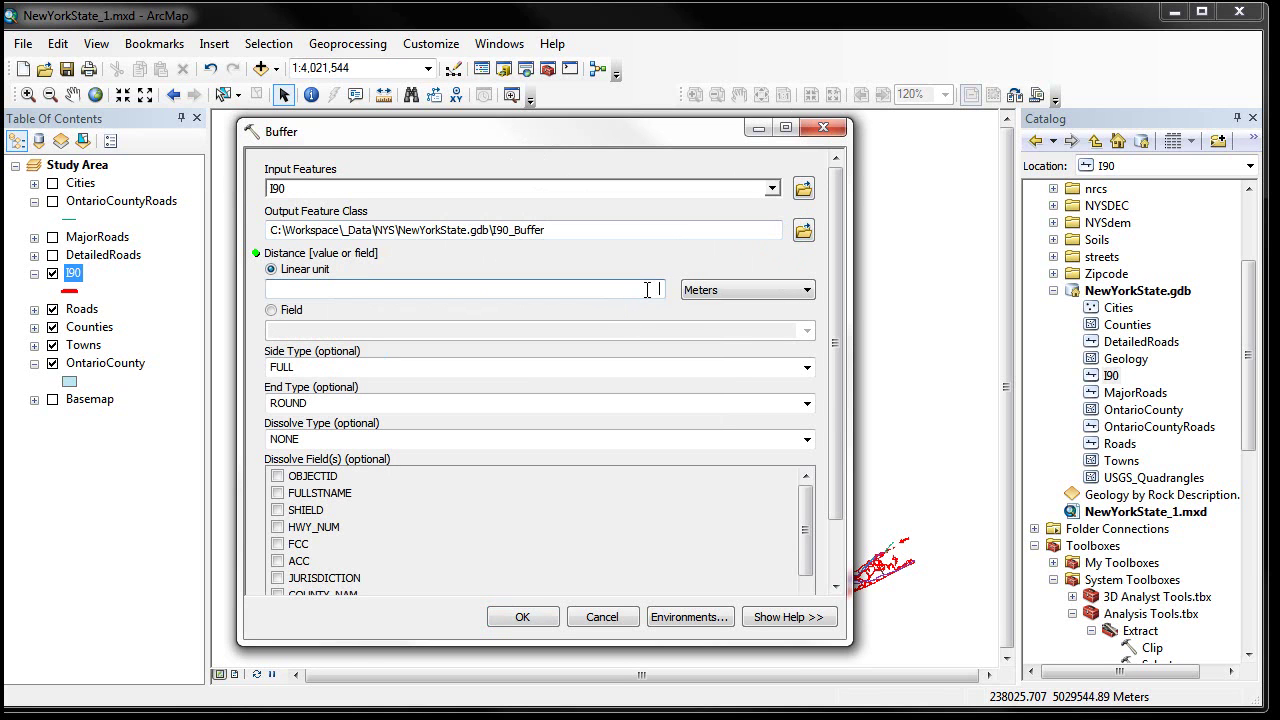
{"action": "type", "text": "10"}
{"action": "left_click", "coordinate": [778, 292]}
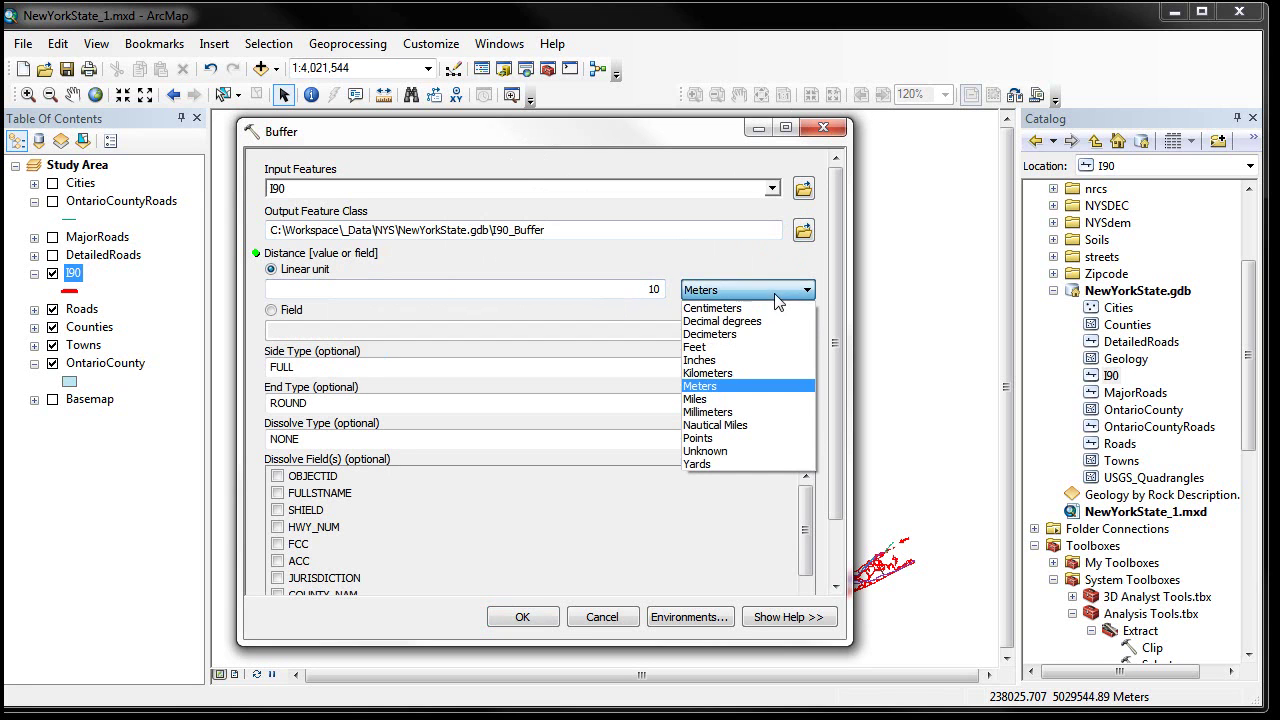
{"action": "left_click", "coordinate": [758, 373]}
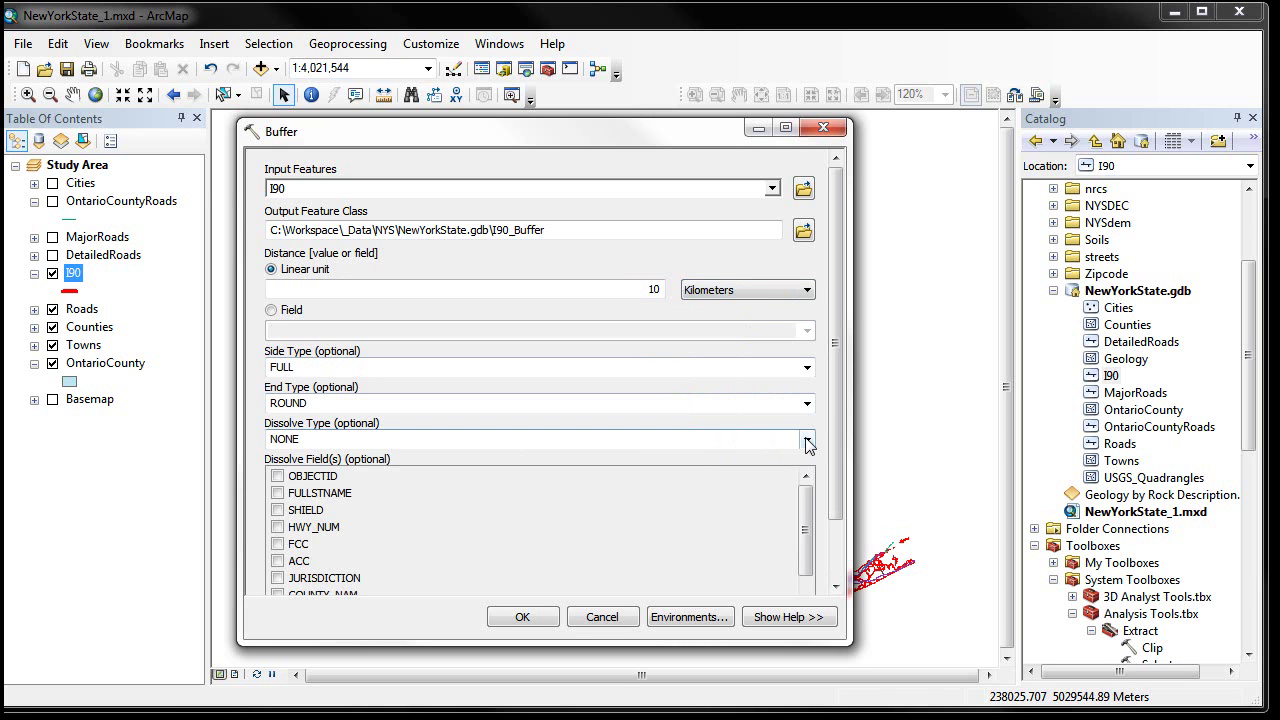
- Set Dissolve Type to ALL and run the buffer to create I90_Buffer
{"action": "left_click", "coordinate": [808, 445]}
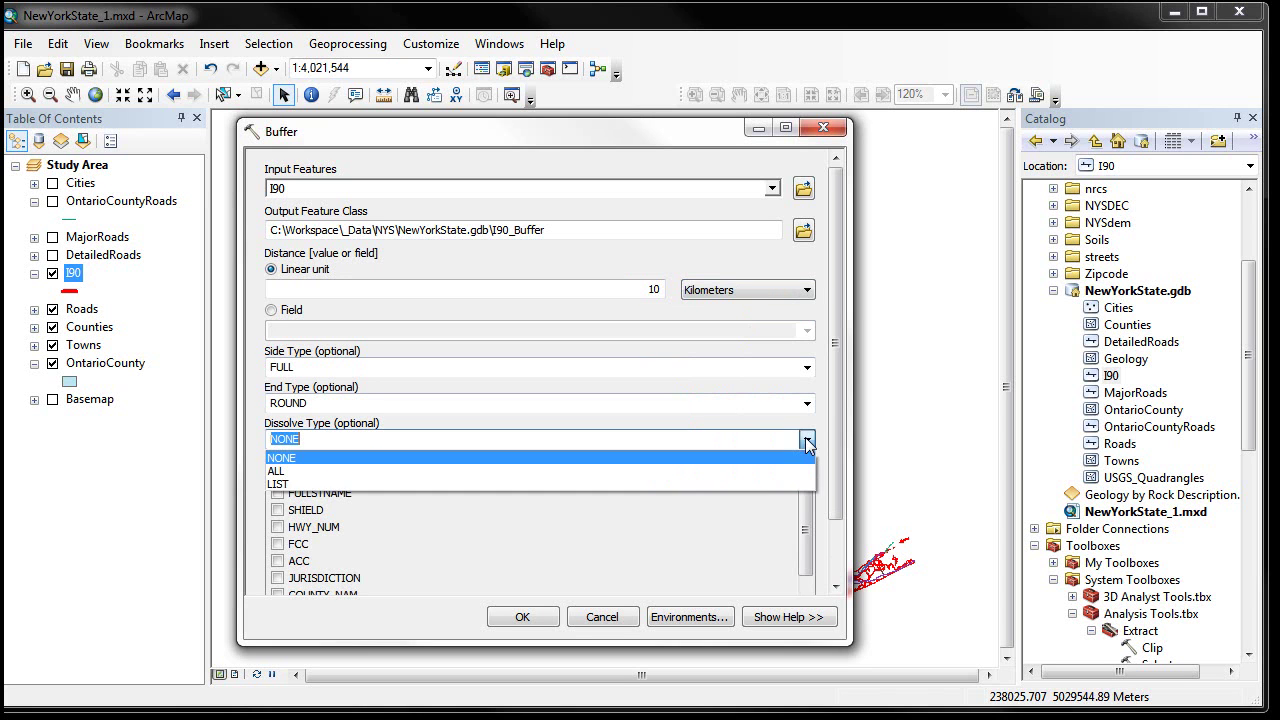
{"action": "left_click", "coordinate": [284, 462]}
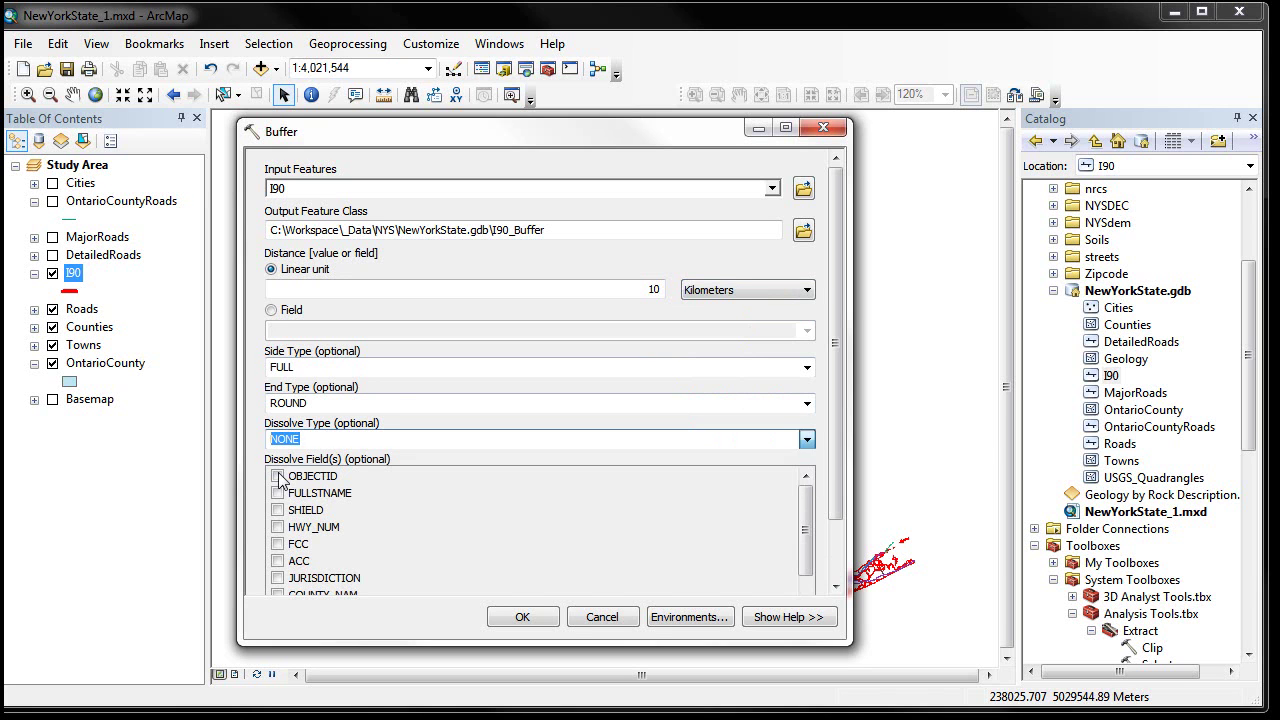
{"action": "key", "text": "Down"}
{"action": "left_click", "coordinate": [333, 441]}
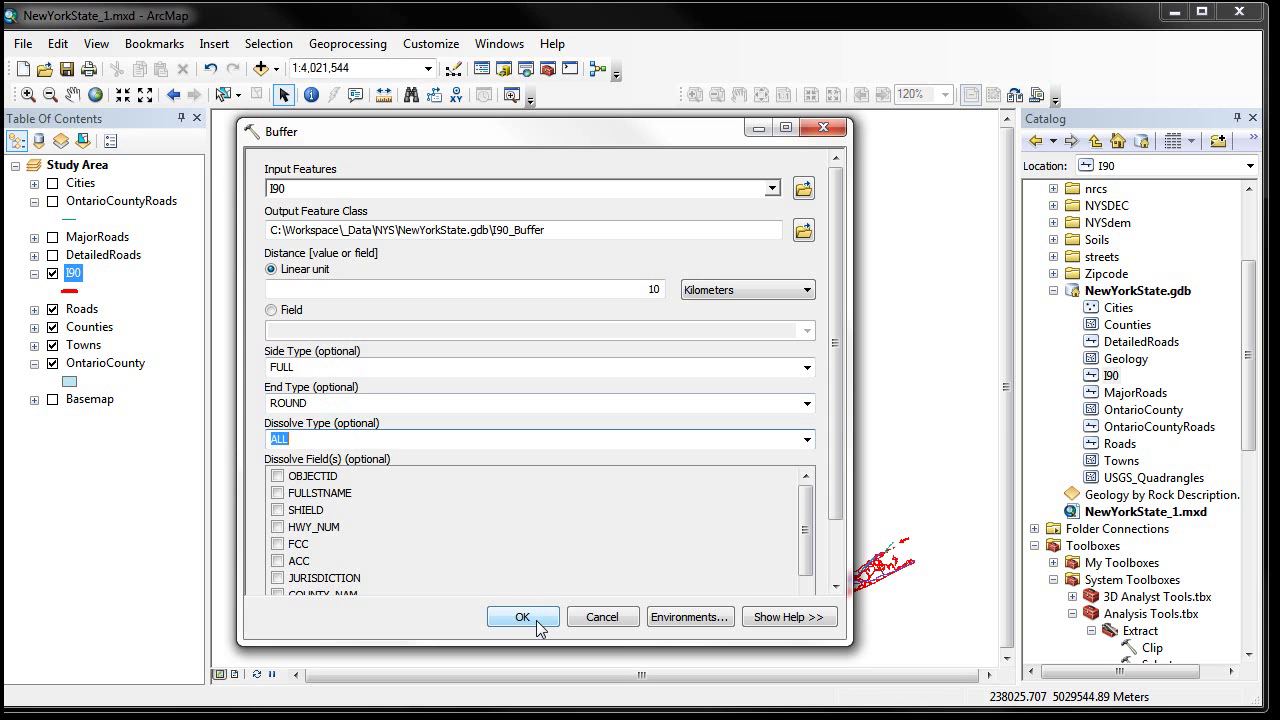
{"action": "left_click", "coordinate": [522, 617]}
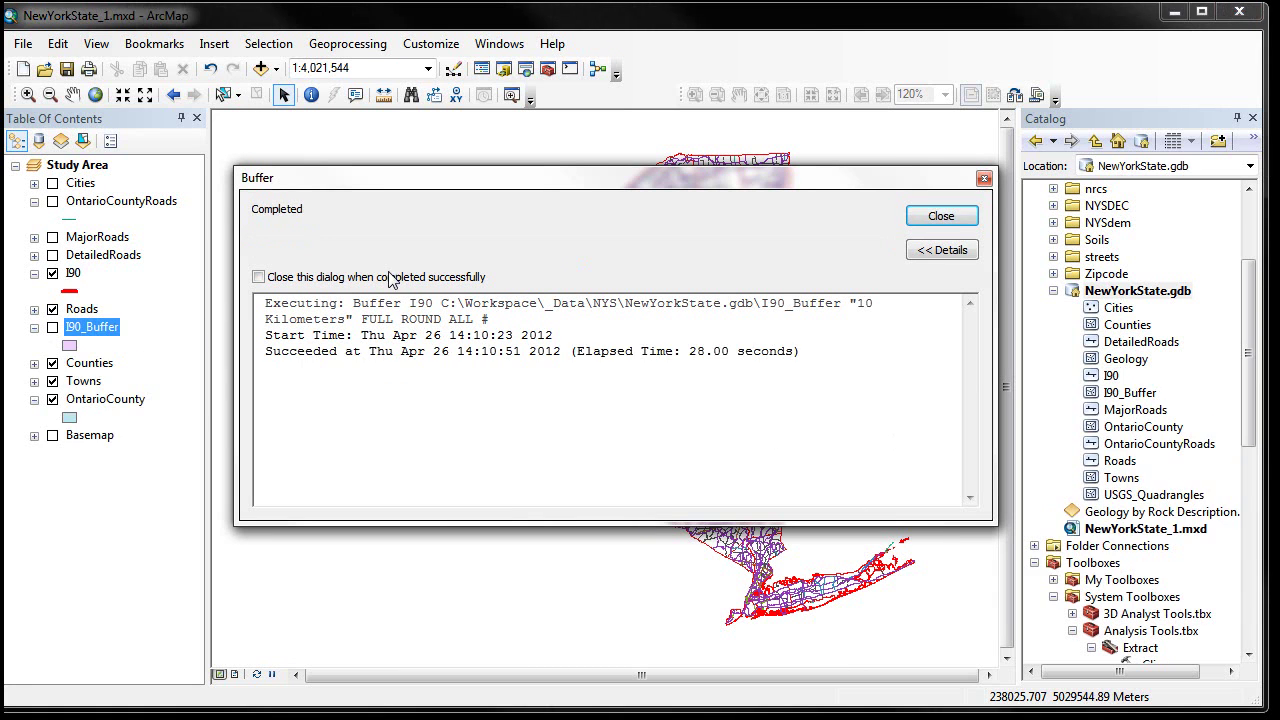
- Close the buffer report, hide Roads, show I90_Buffer, and zoom in on central New York
{"action": "left_click", "coordinate": [941, 217]}
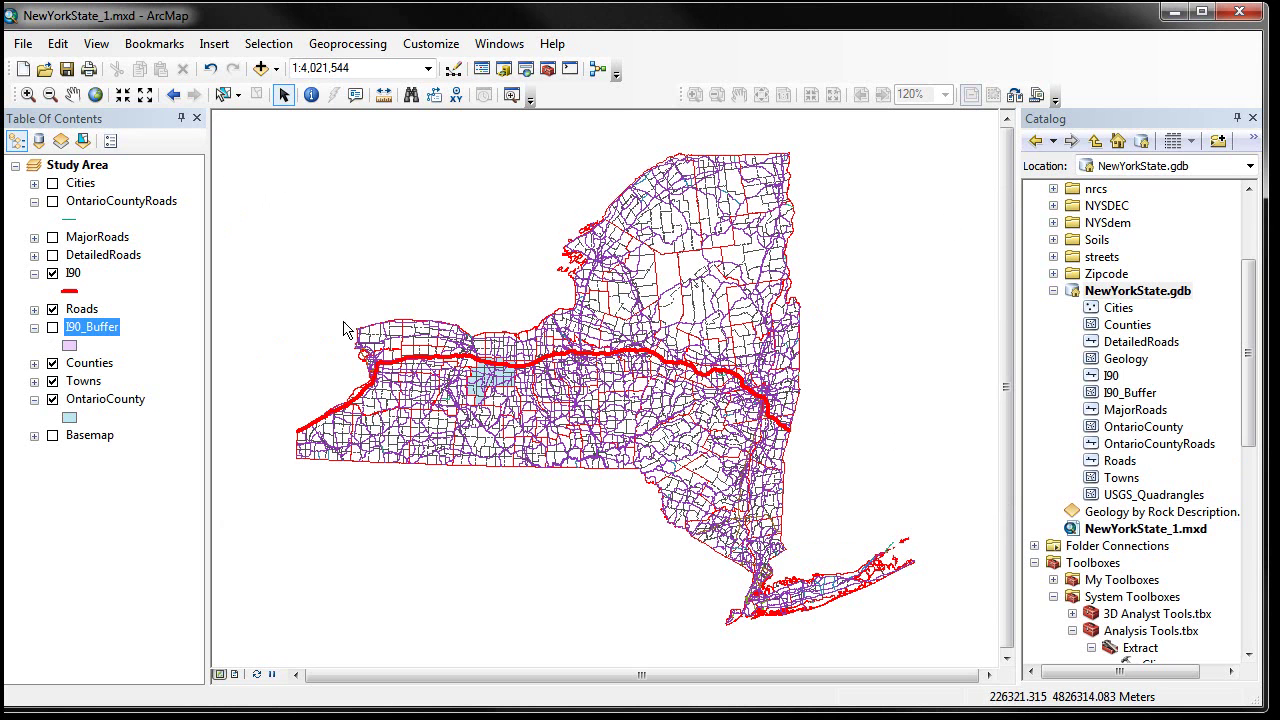
{"action": "left_click", "coordinate": [52, 310]}
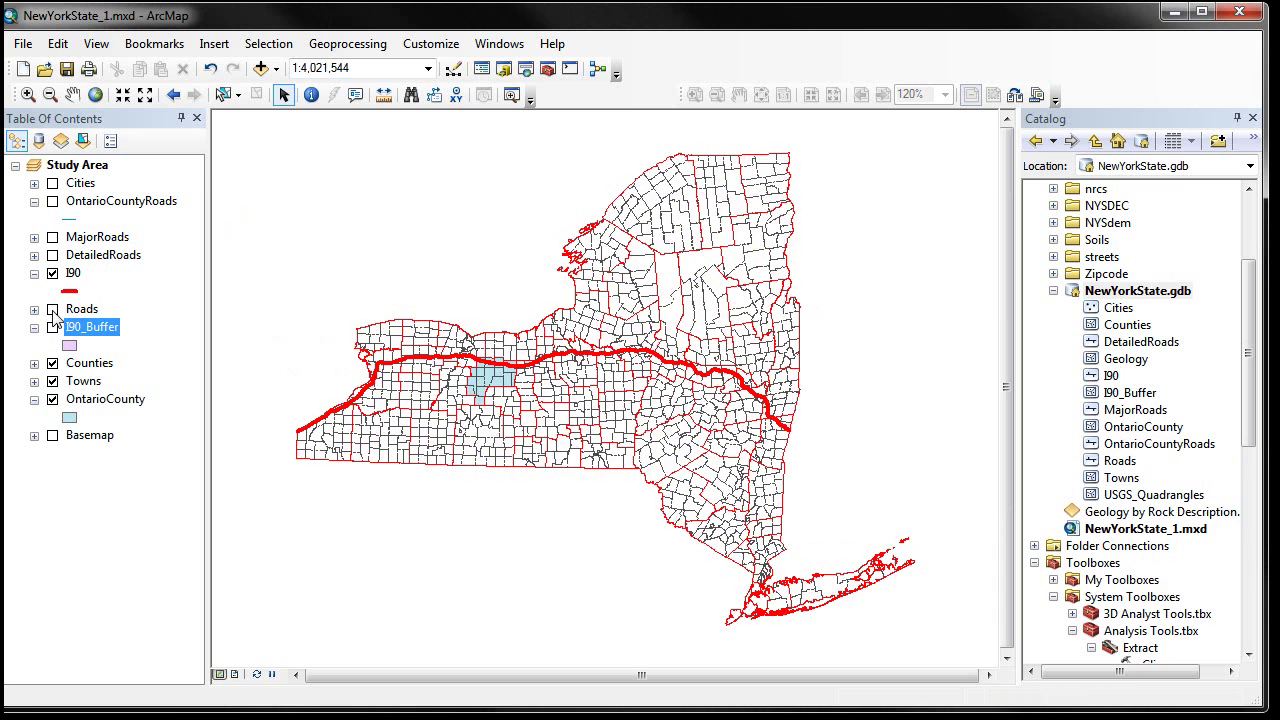
{"action": "left_click", "coordinate": [52, 328]}
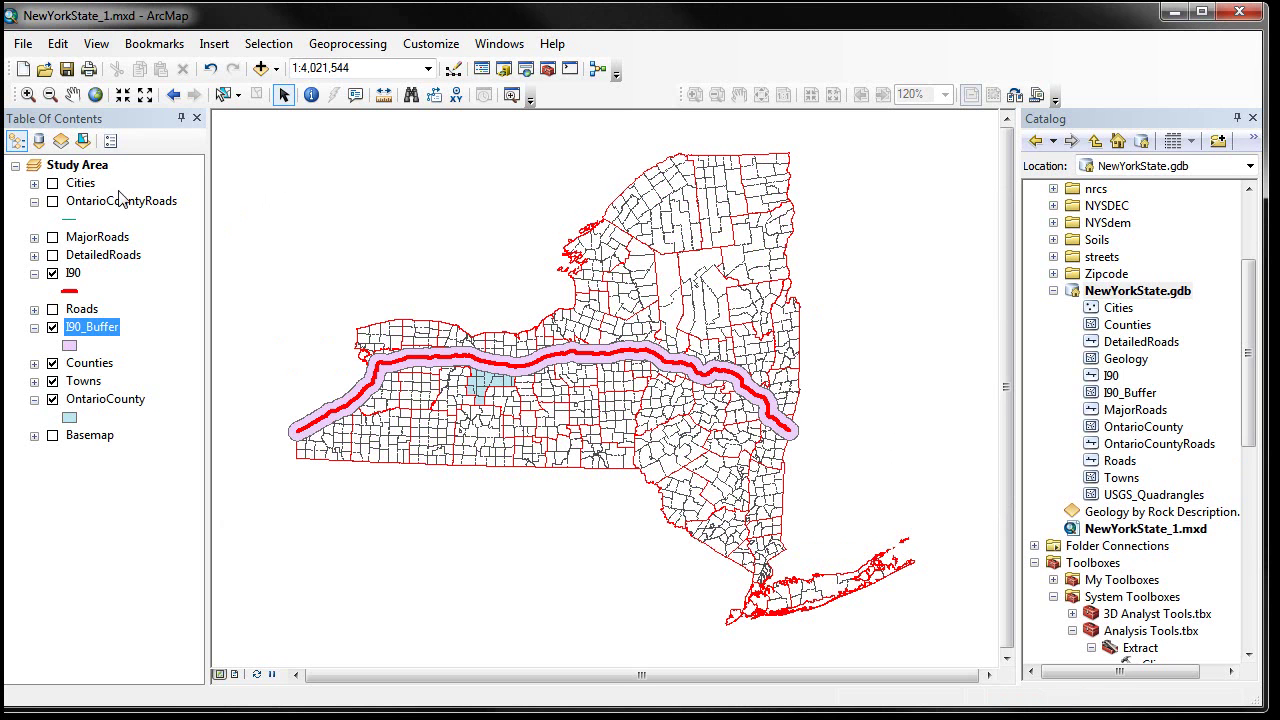
{"action": "left_click", "coordinate": [27, 96]}
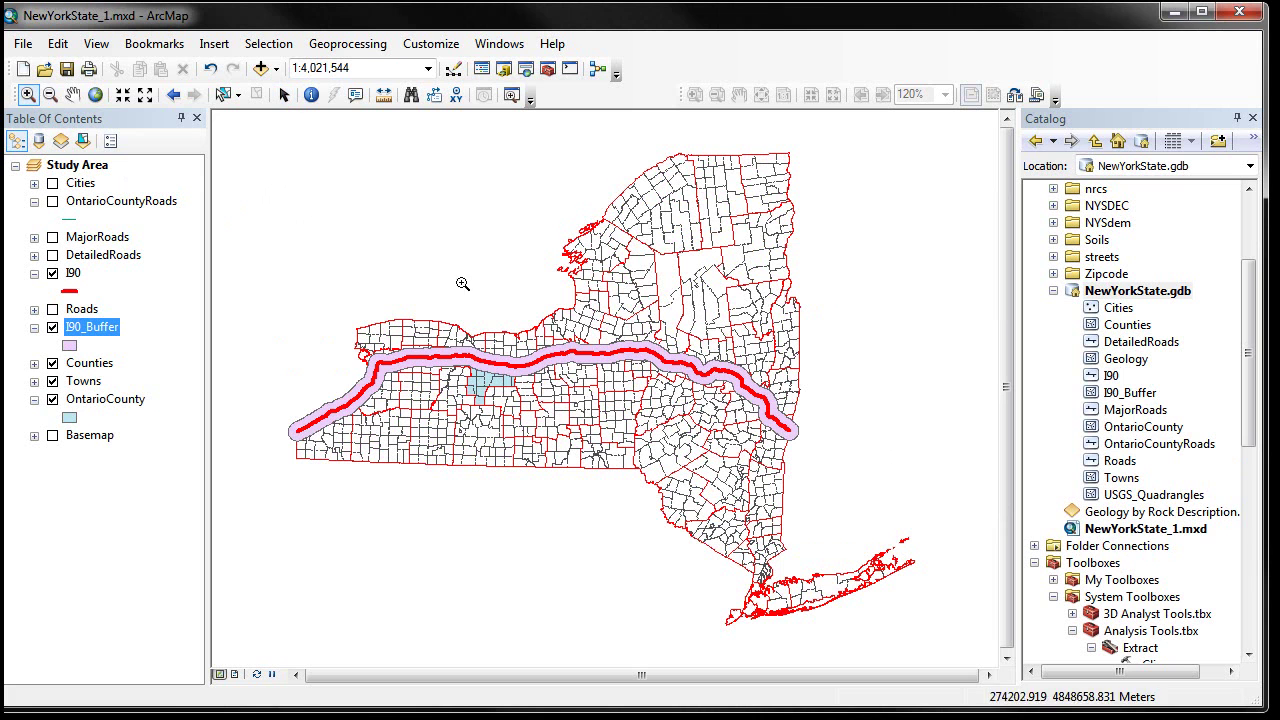
{"action": "left_click_drag", "start_coordinate": [558, 322], "coordinate": [712, 399]}
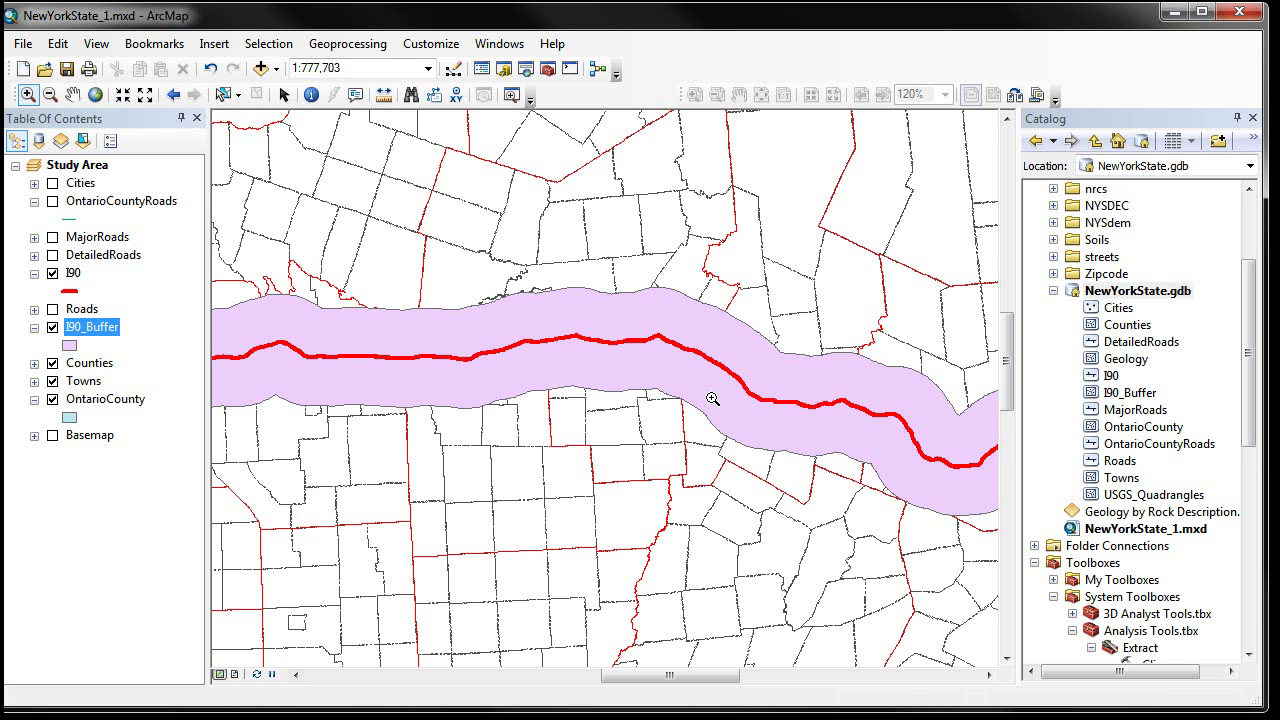
- Turn off I90 and I90_Buffer, zoom to full extent, and turn on the Basemap
{"action": "left_click", "coordinate": [55, 274]}
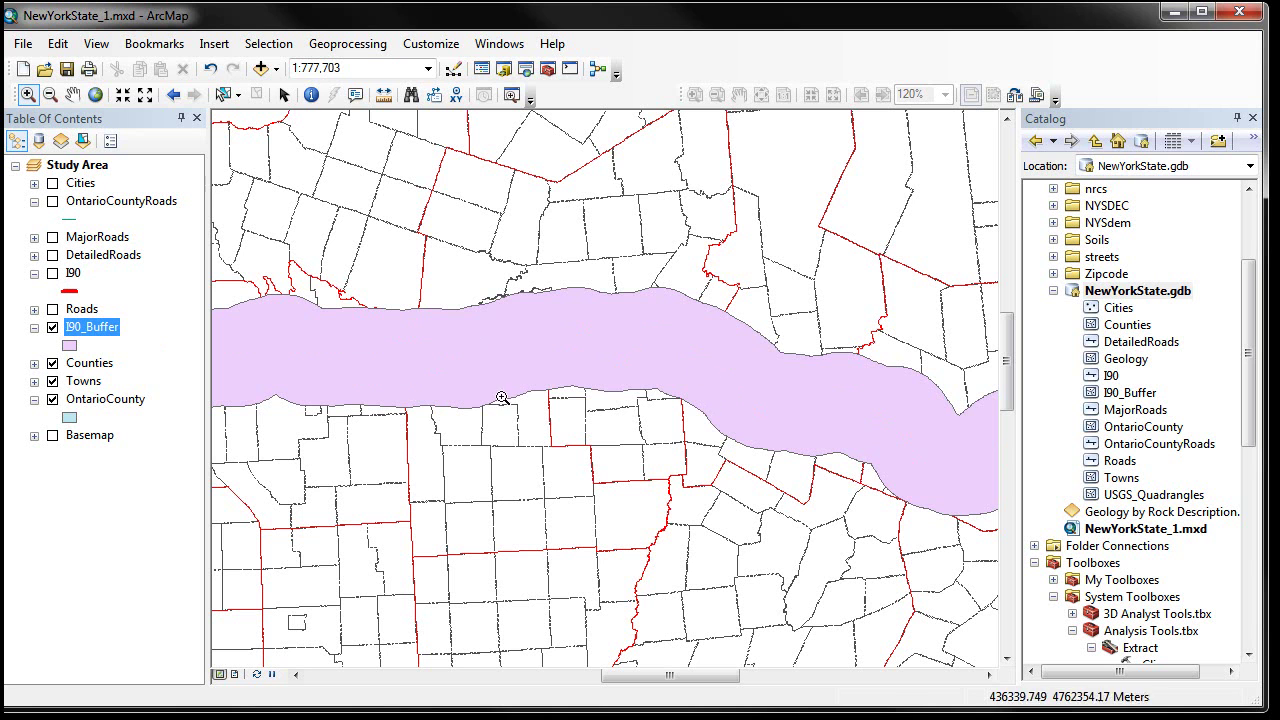
{"action": "left_click", "coordinate": [53, 274]}
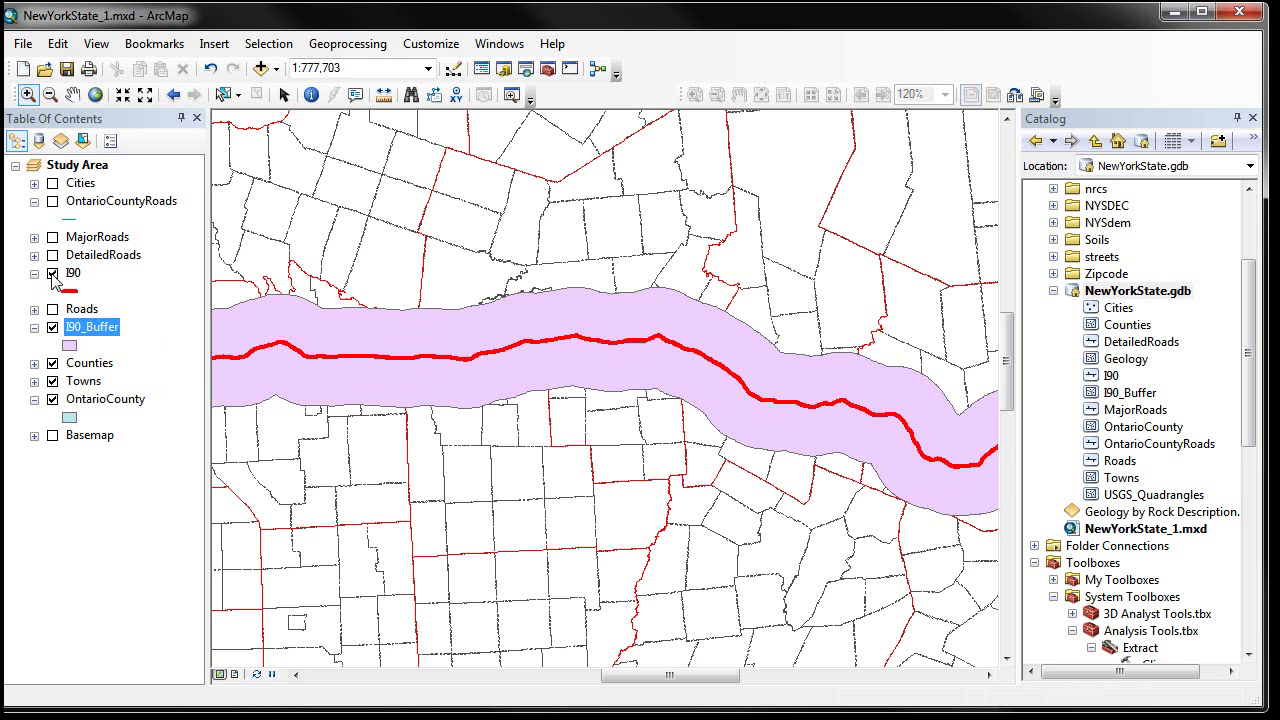
{"action": "left_click", "coordinate": [53, 327]}
{"action": "left_click", "coordinate": [34, 327]}
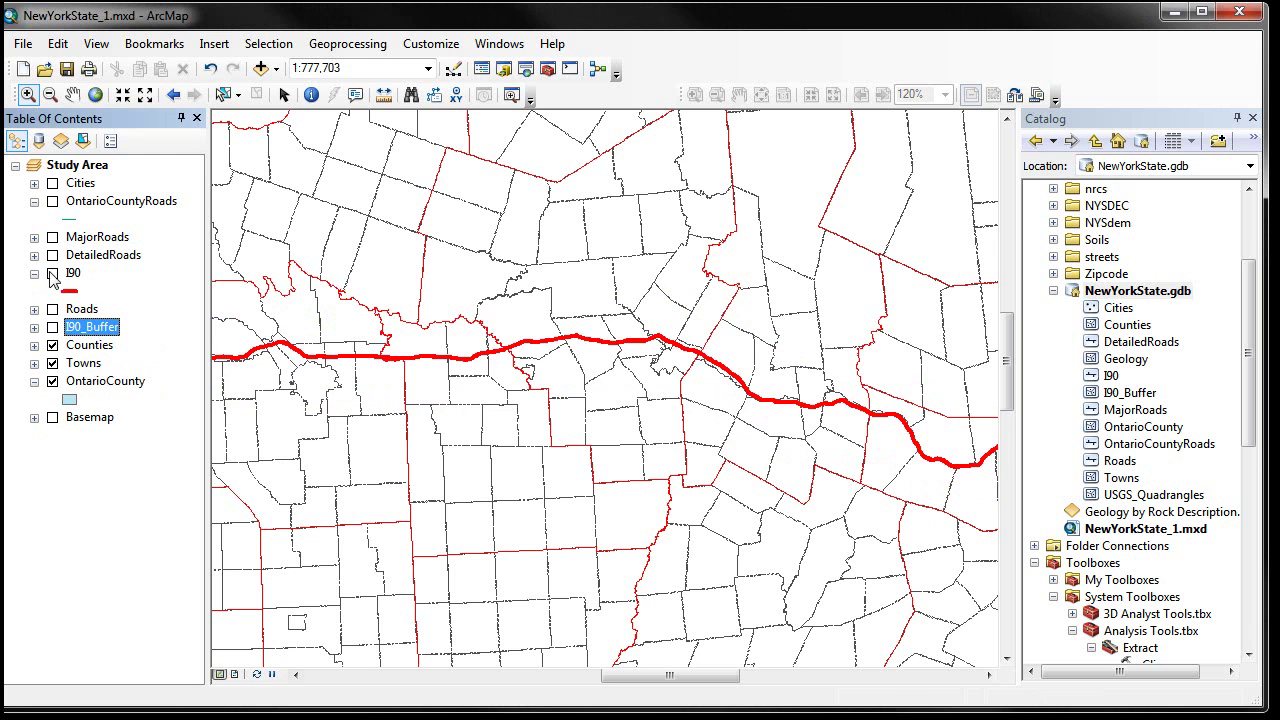
{"action": "left_click", "coordinate": [53, 273]}
{"action": "left_click", "coordinate": [34, 273]}
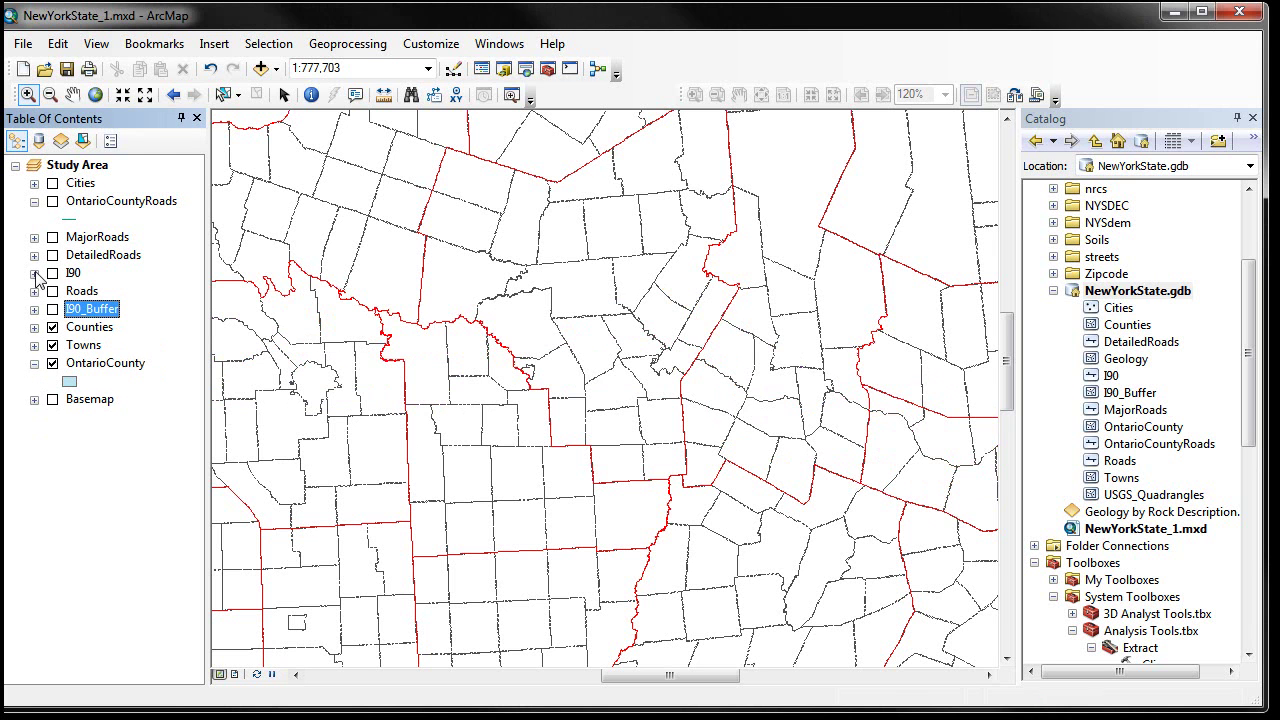
{"action": "left_click", "coordinate": [95, 94]}
{"action": "left_click", "coordinate": [52, 399]}
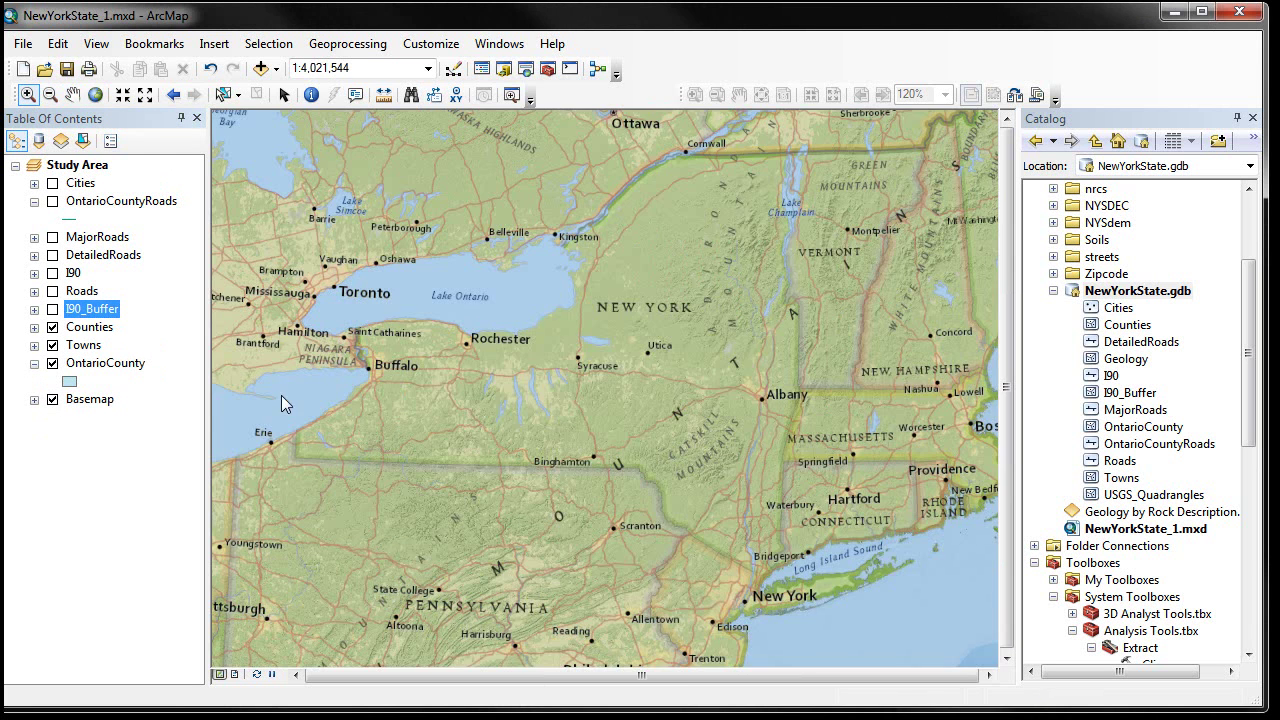
{"action": "left_click", "coordinate": [52, 363]}
{"action": "left_click", "coordinate": [34, 363]}
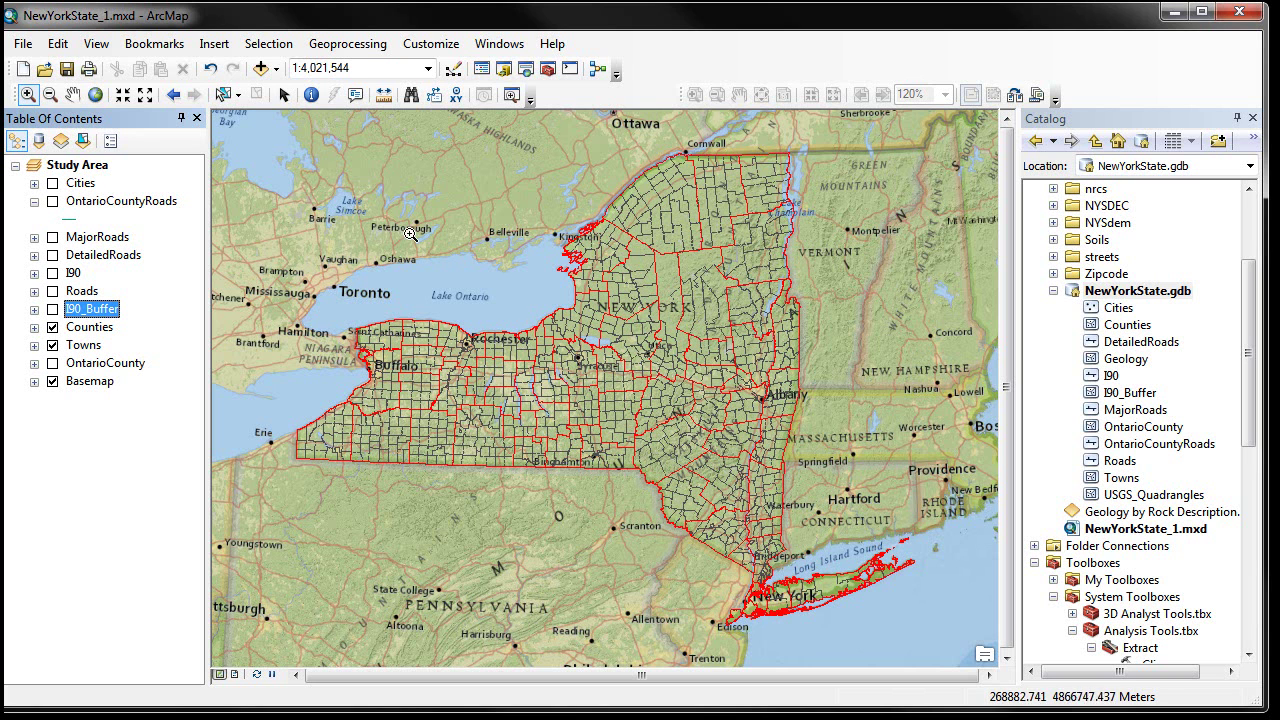
- In Go To XY, choose Decimal Degrees and enter longitude -75.5, latitude 42.5
{"action": "left_click", "coordinate": [459, 101]}
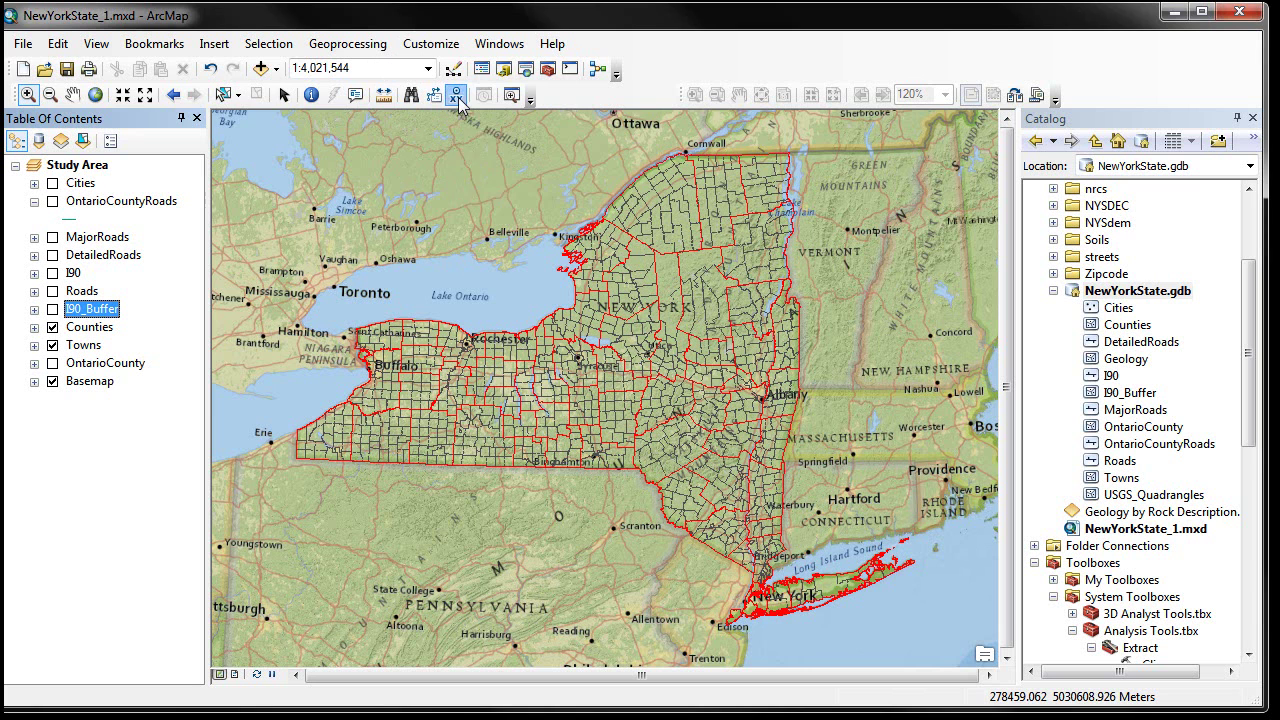
{"action": "left_click_drag", "start_coordinate": [419, 118], "coordinate": [483, 162]}
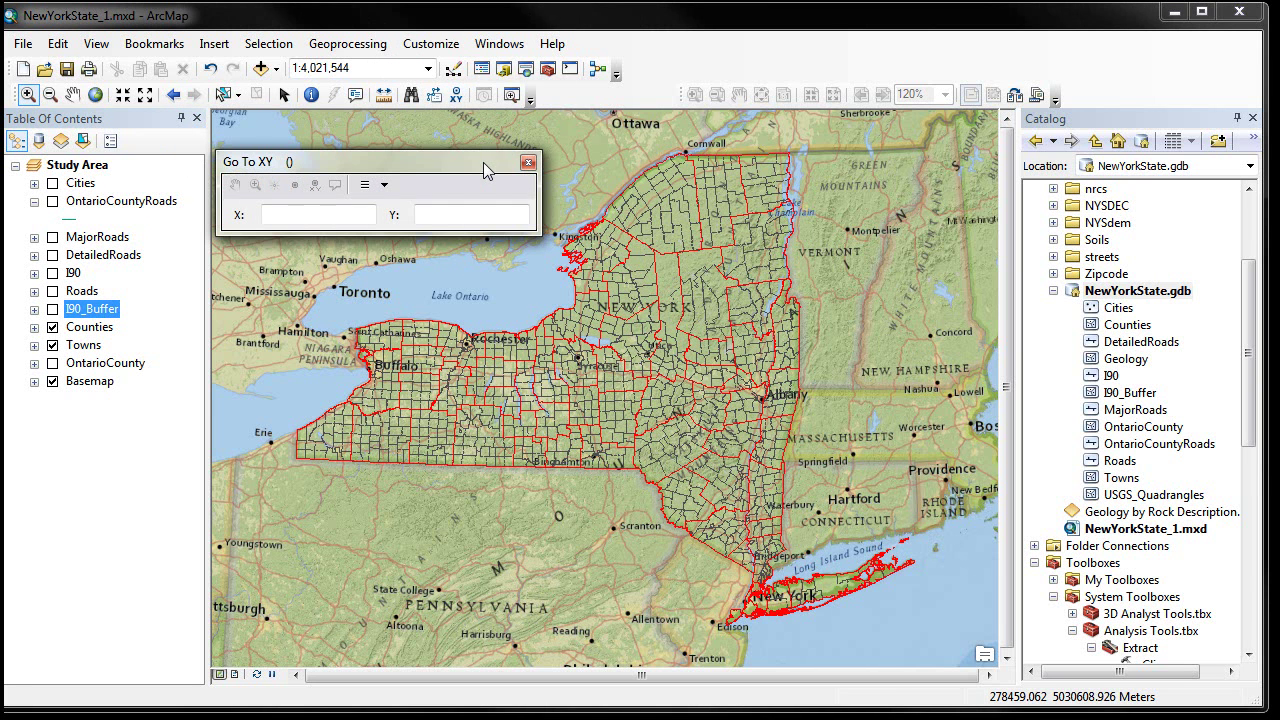
{"action": "left_click", "coordinate": [286, 214]}
{"action": "type", "text": "-76.5"}
{"action": "key", "text": "Tab"}
{"action": "type", "text": "42.5"}
{"action": "left_click", "coordinate": [384, 185]}
{"action": "left_click", "coordinate": [482, 232]}
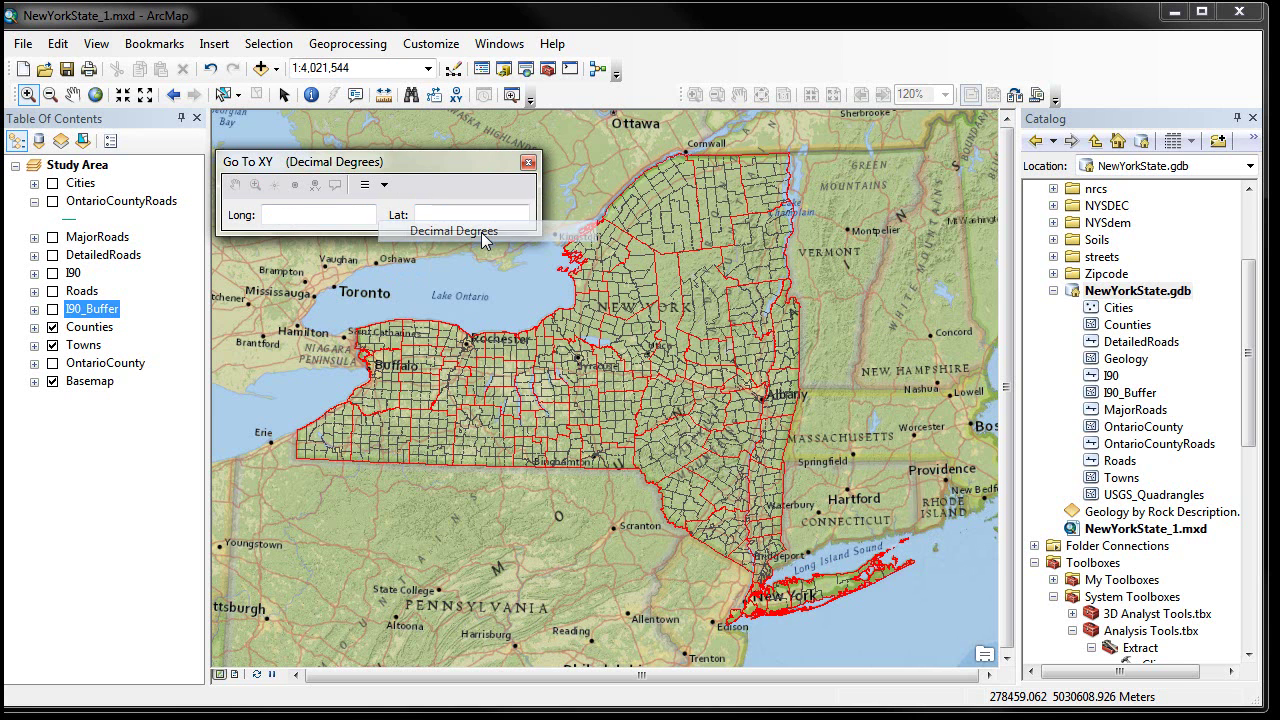
{"action": "left_click", "coordinate": [328, 214]}
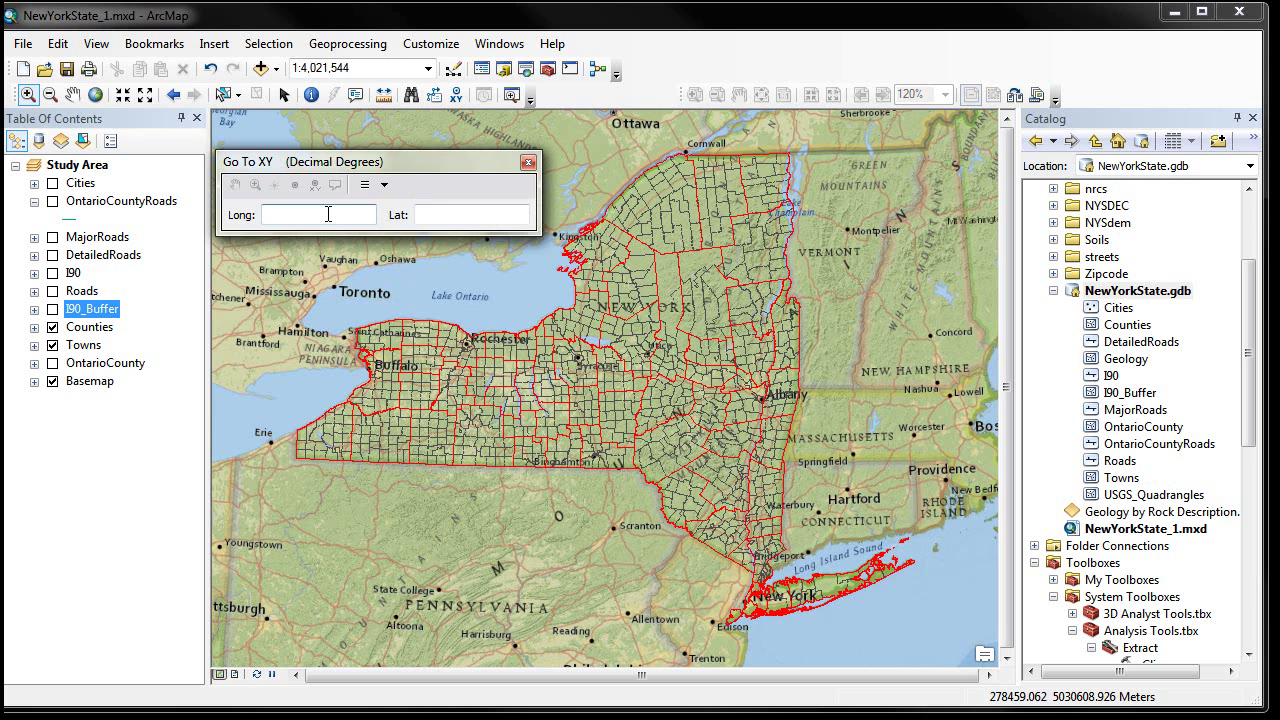
{"action": "type", "text": "-750"}
{"action": "key", "text": "BackSpace"}
{"action": "type", "text": ".5"}
{"action": "left_click", "coordinate": [449, 213]}
{"action": "type", "text": "4"}
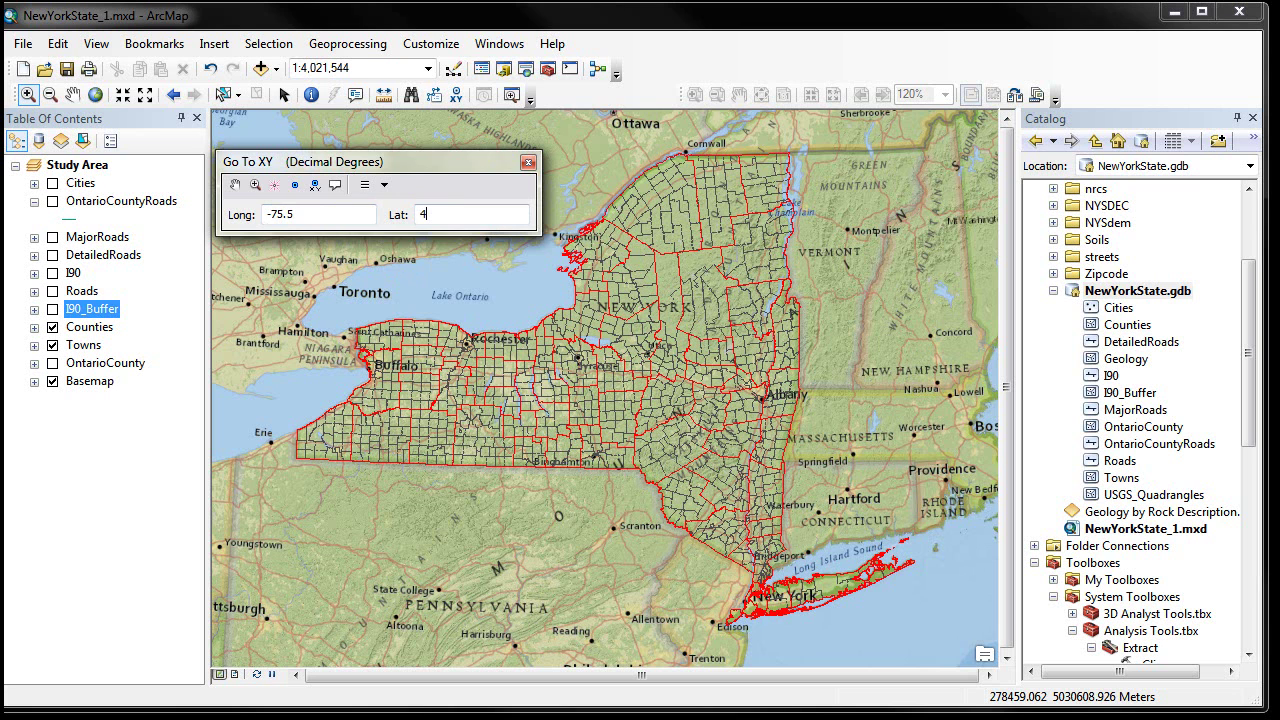
{"action": "type", "text": "2.5"}
{"action": "left_click", "coordinate": [344, 210]}
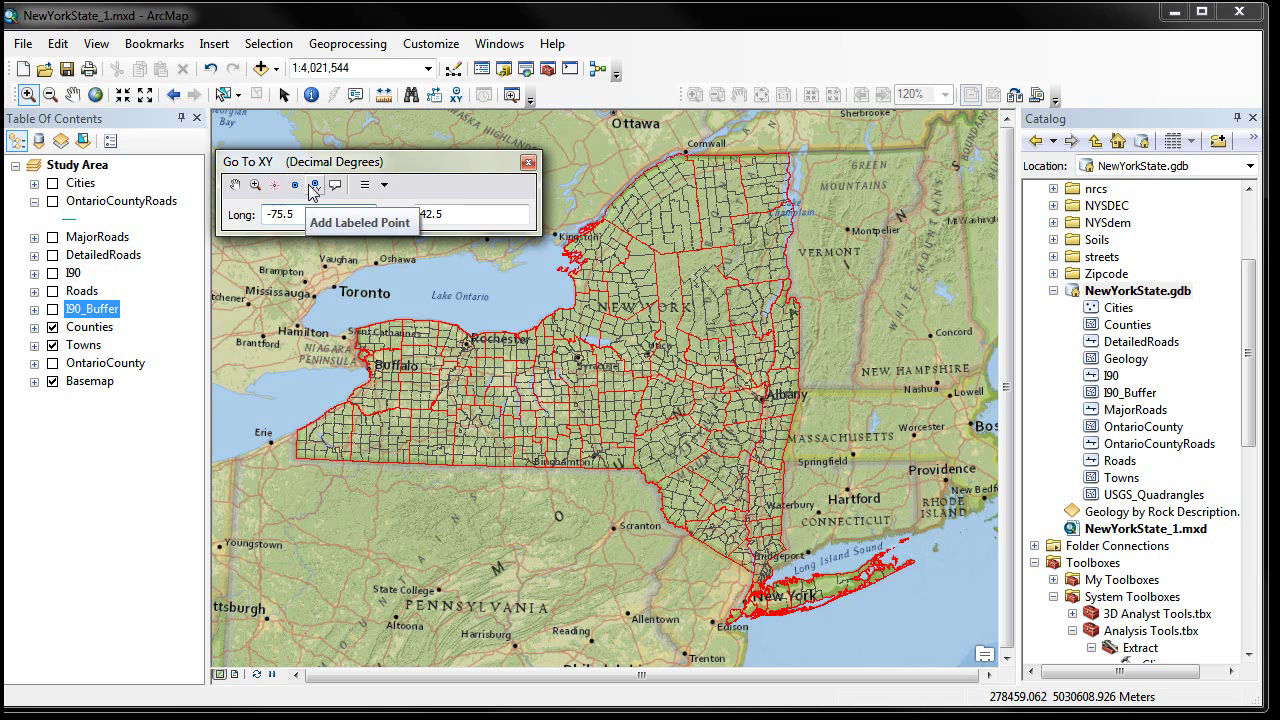
- Flash and zoom to the location, add a labeled point there, and close the dialog
{"action": "left_click", "coordinate": [276, 192]}
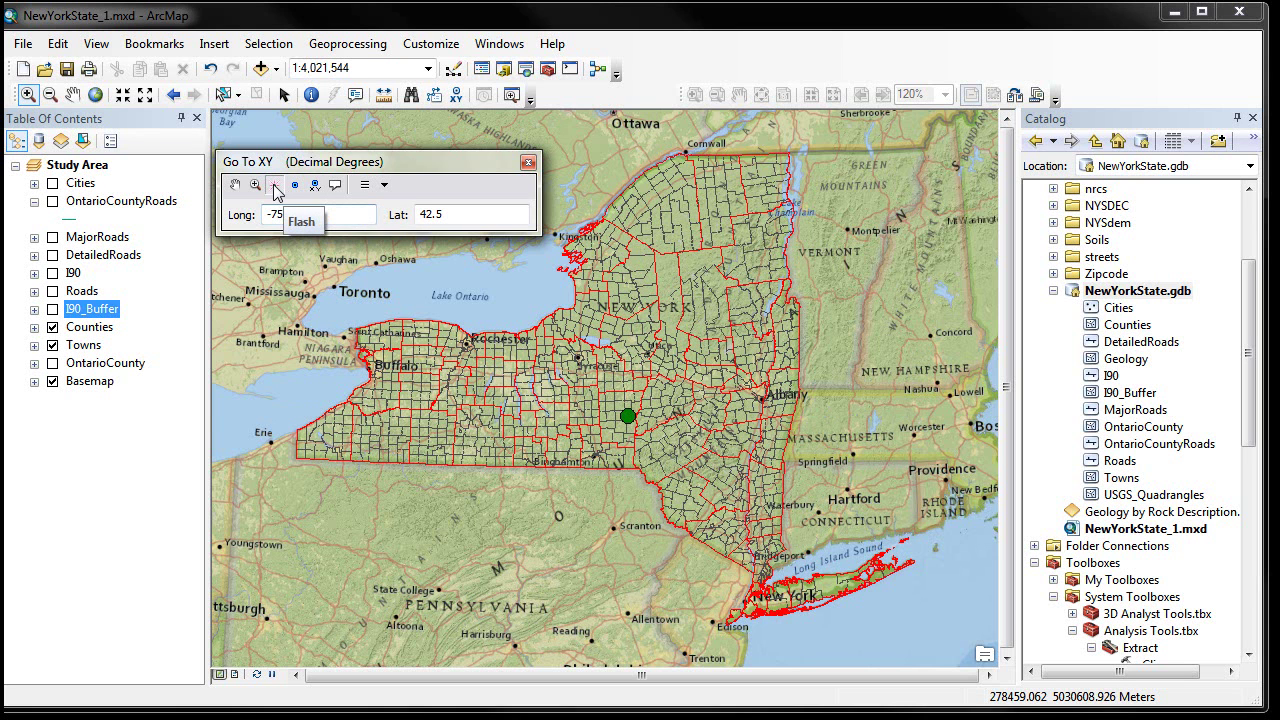
{"action": "left_click", "coordinate": [276, 192]}
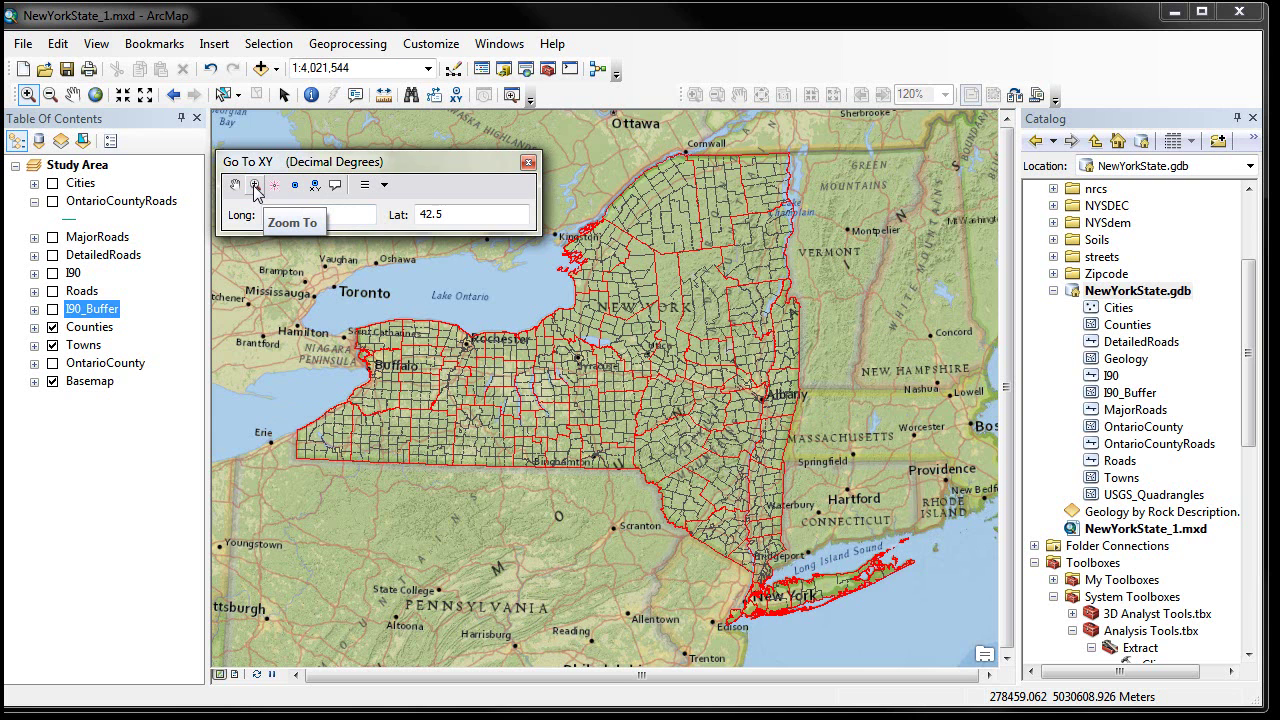
{"action": "left_click", "coordinate": [254, 190]}
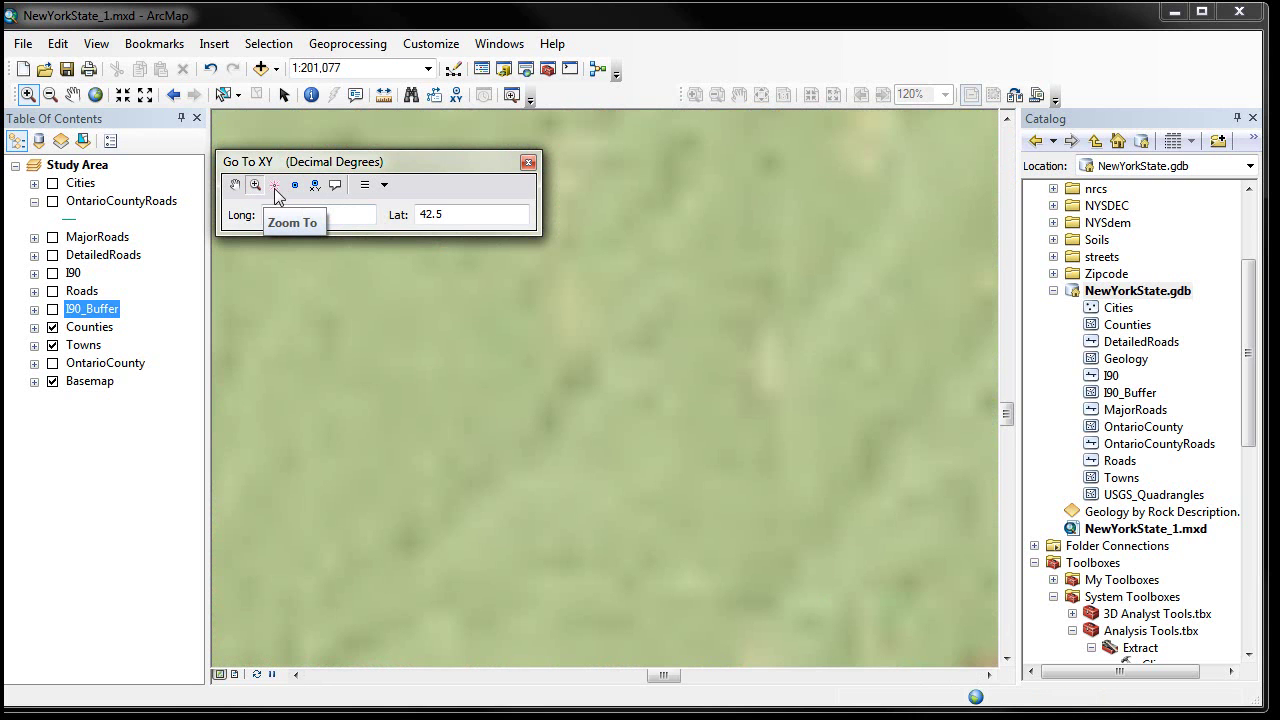
{"action": "left_click", "coordinate": [276, 194]}
{"action": "left_click", "coordinate": [276, 194]}
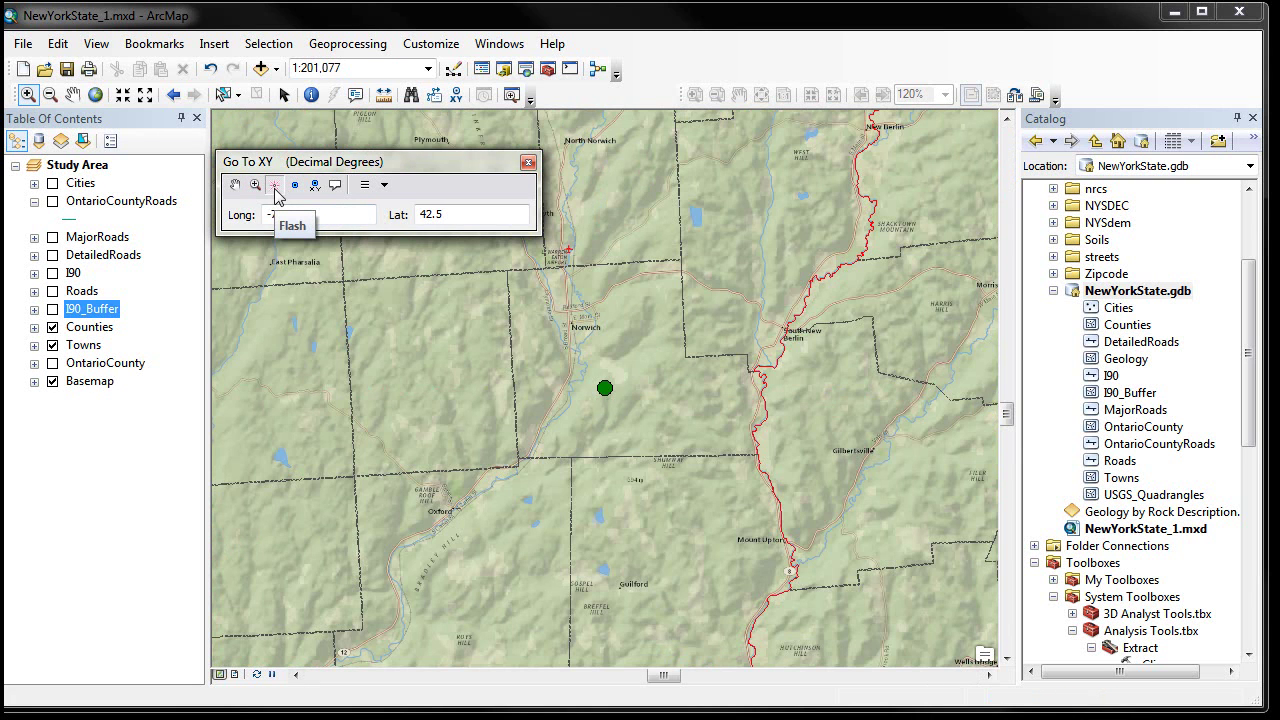
{"action": "left_click", "coordinate": [315, 190]}
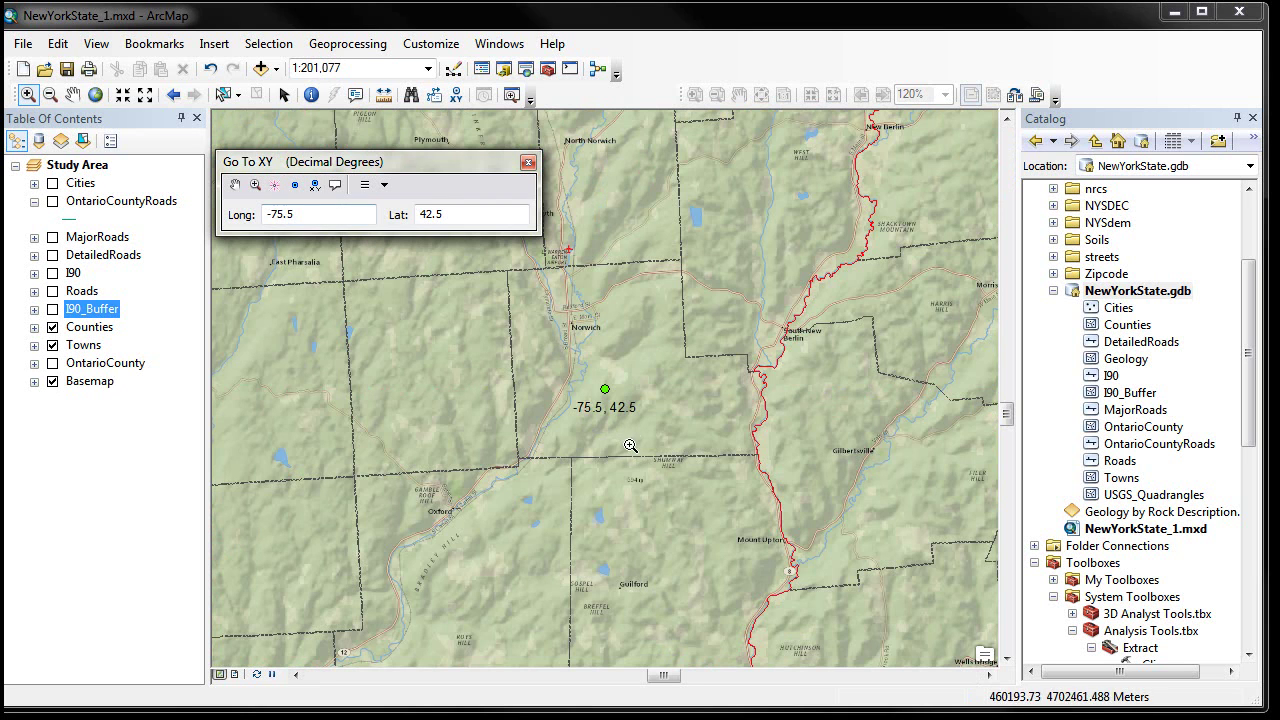
{"action": "key", "text": "Escape"}
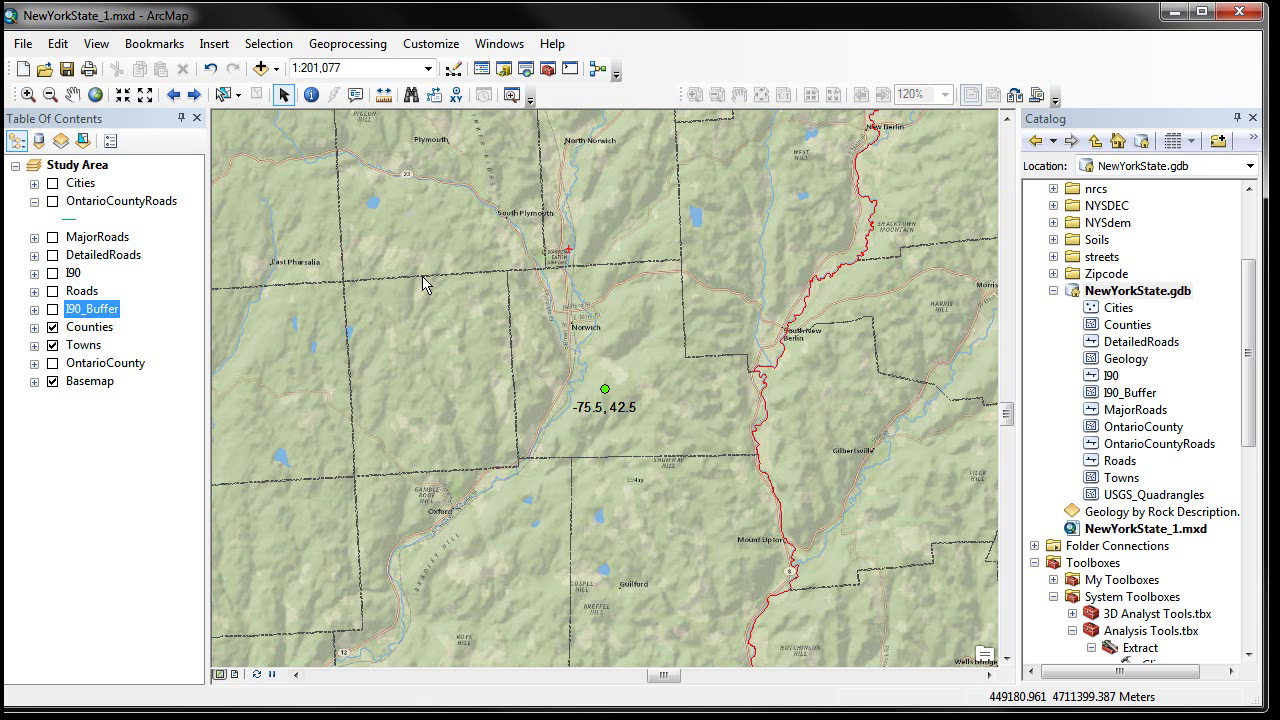
{"action": "left_click", "coordinate": [677, 346]}
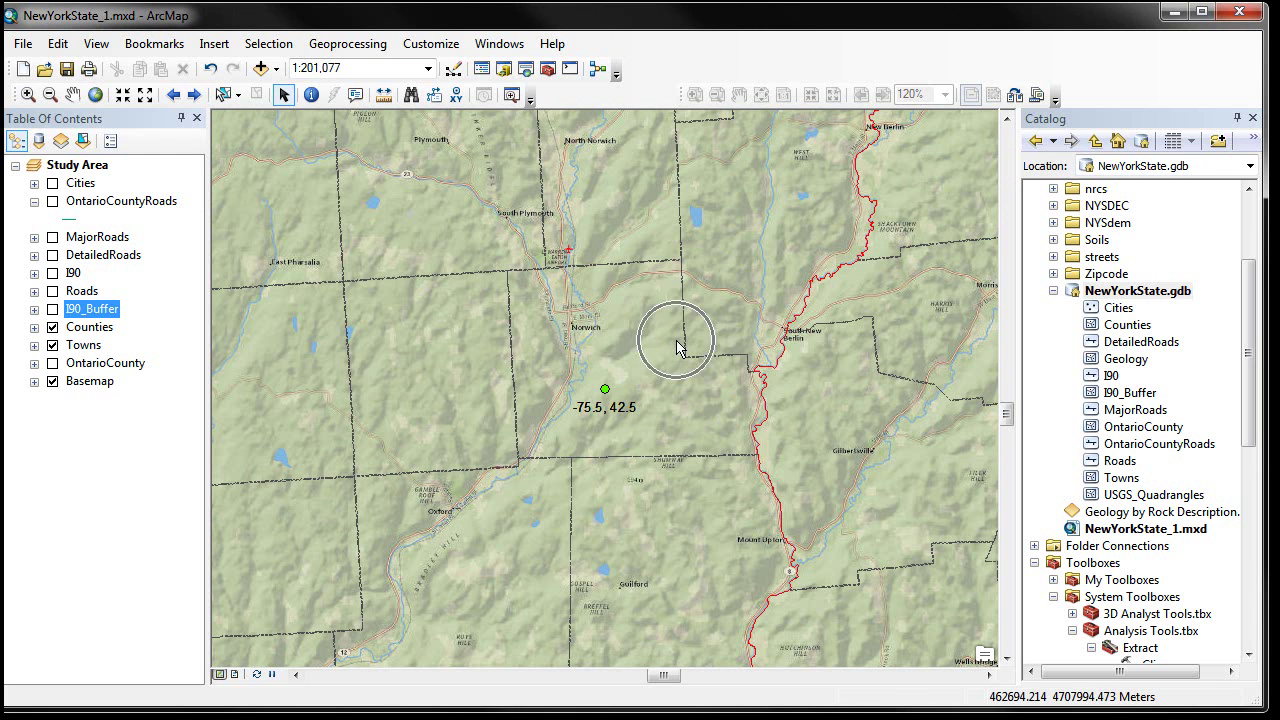
- Open the data view right-click menu on the map, dismiss it, and reopen it elsewhere
{"action": "right_click", "coordinate": [728, 242]}
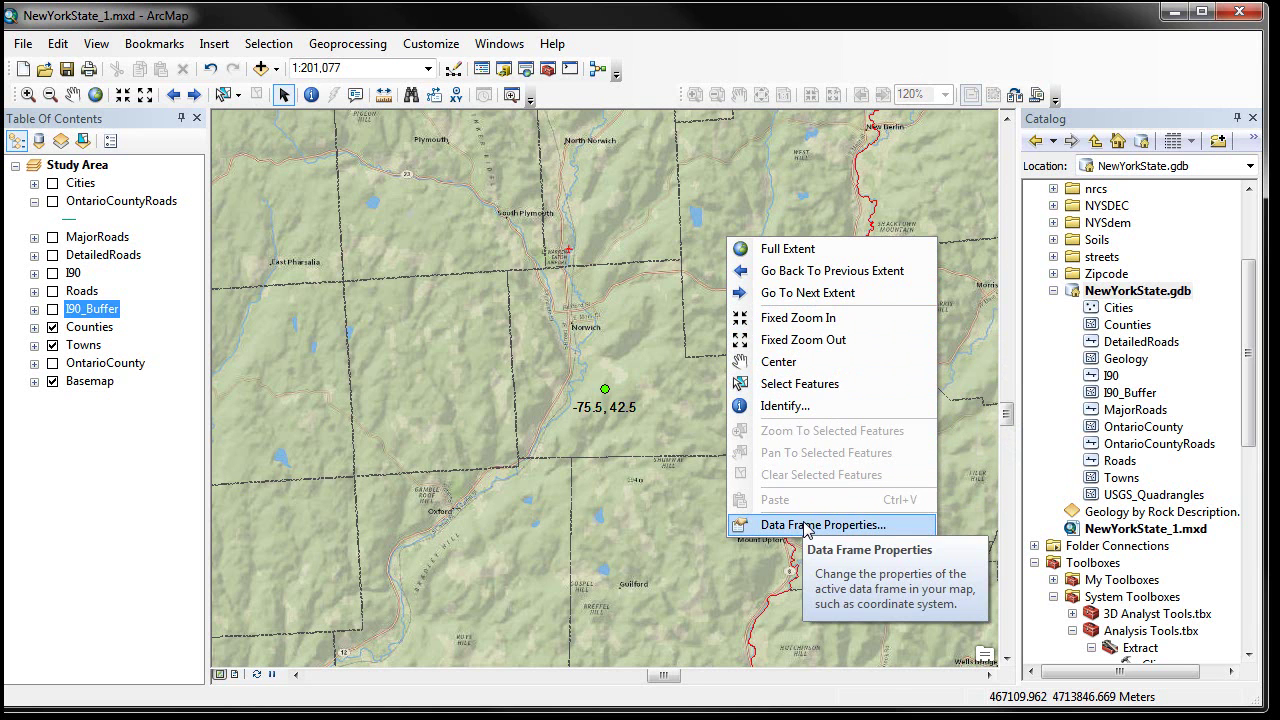
{"action": "left_click", "coordinate": [426, 362]}
{"action": "right_click", "coordinate": [428, 357]}
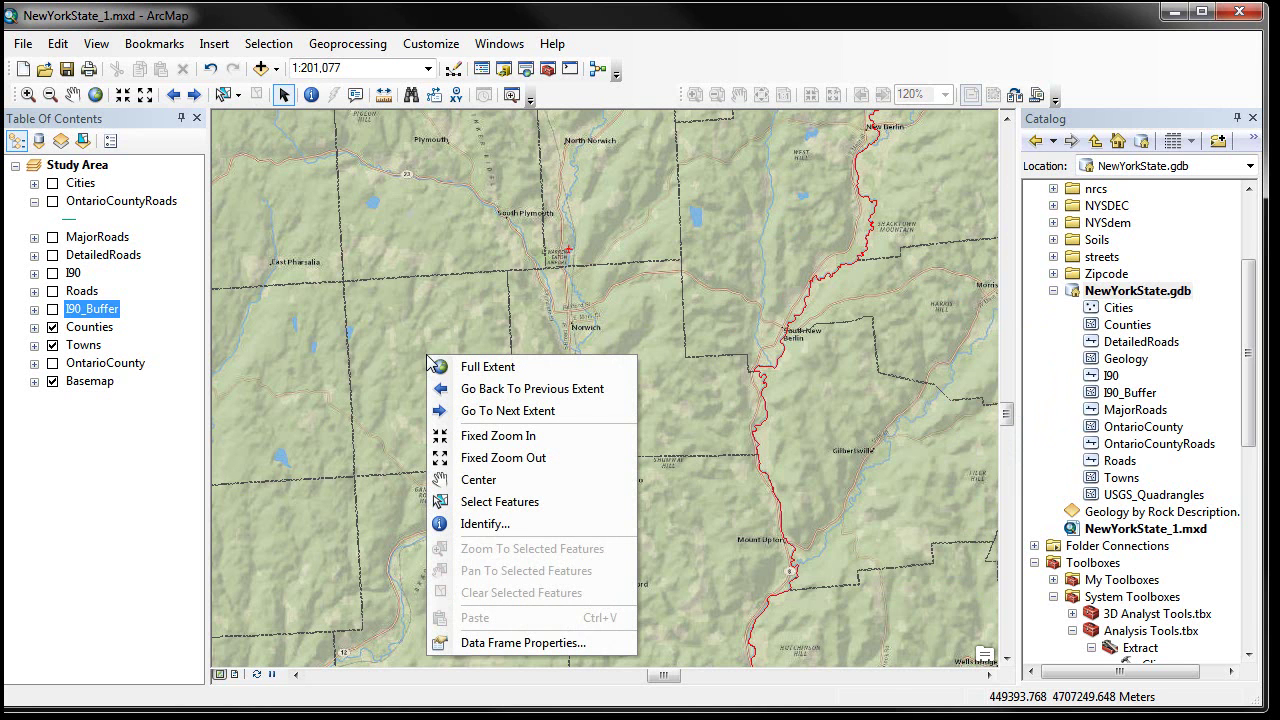